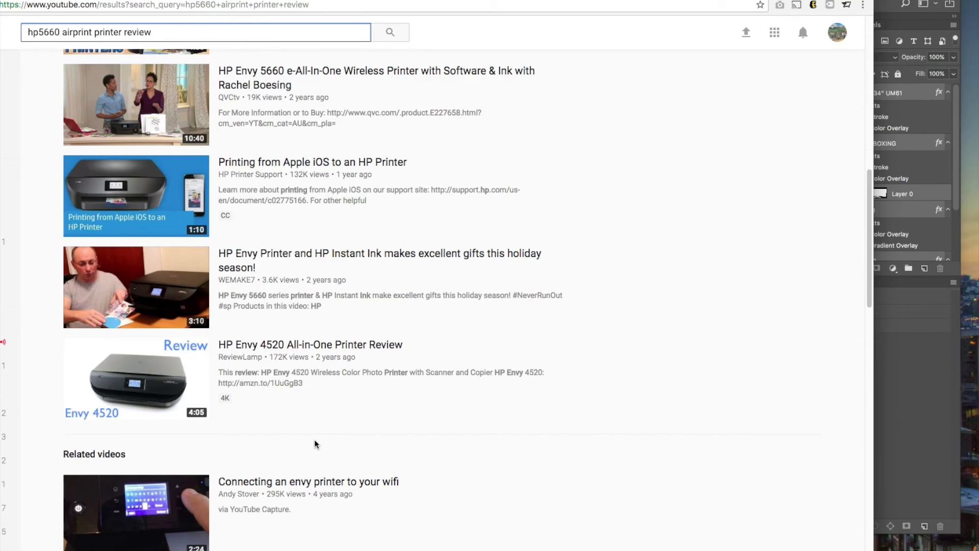
- Examine the thumbnails in the YouTube search results for HP 5660 AirPrint printer reviews, comparing how the different videos are presented
{"action": "scroll", "coordinate": [317, 448], "scroll_direction": "down", "scroll_amount": 7}
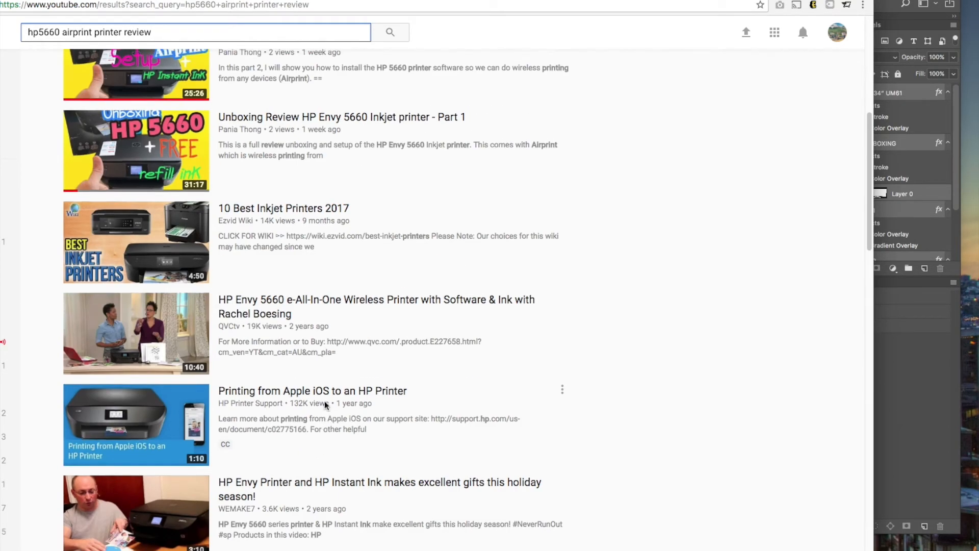
{"action": "scroll", "coordinate": [322, 408], "scroll_direction": "up", "scroll_amount": 7}
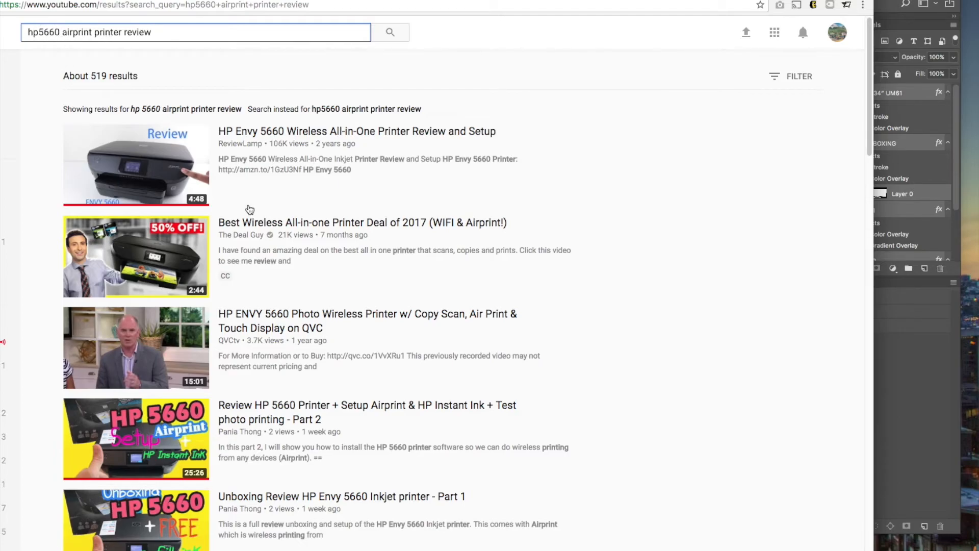
{"action": "scroll", "coordinate": [293, 437], "scroll_direction": "down", "scroll_amount": 10}
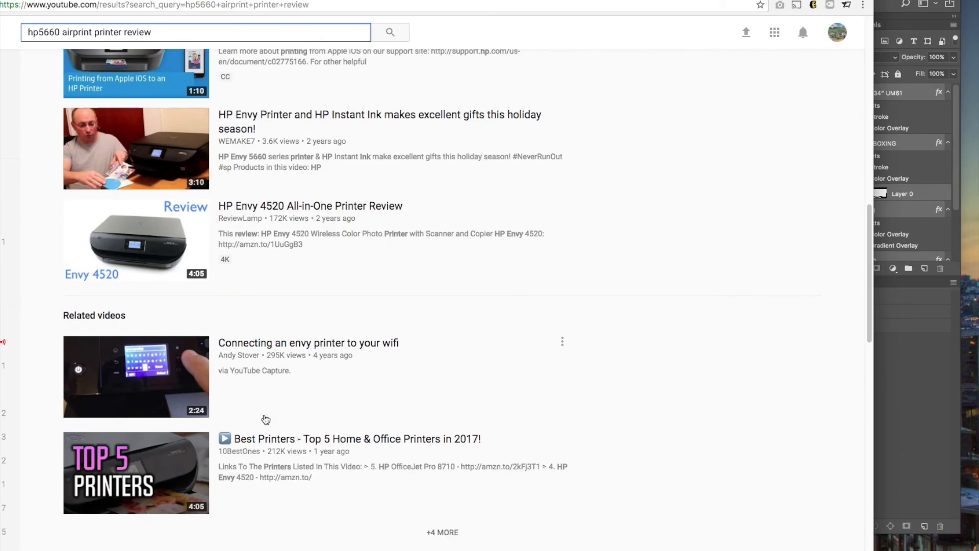
{"action": "scroll", "coordinate": [265, 418], "scroll_direction": "up", "scroll_amount": 2}
{"action": "scroll", "coordinate": [258, 428], "scroll_direction": "up", "scroll_amount": 2}
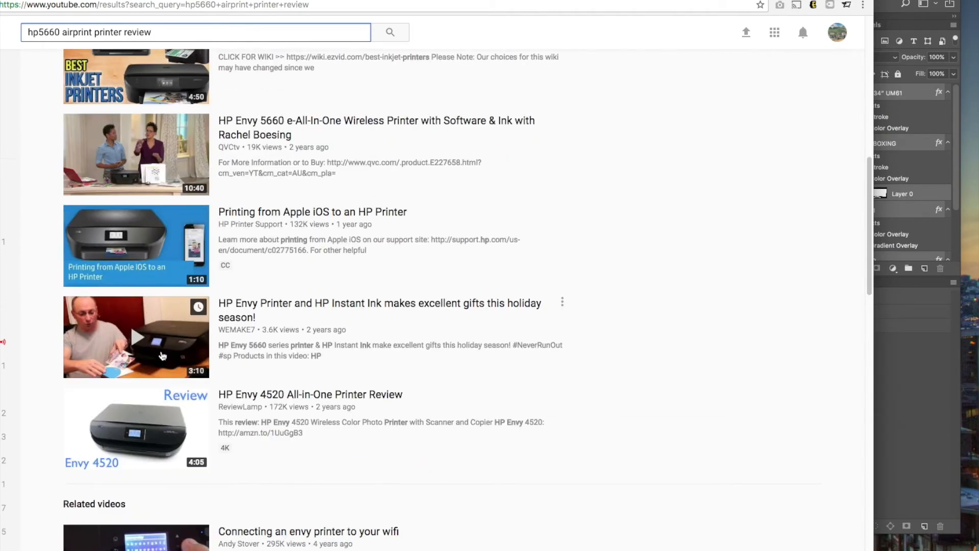
{"action": "scroll", "coordinate": [168, 393], "scroll_direction": "down", "scroll_amount": 4}
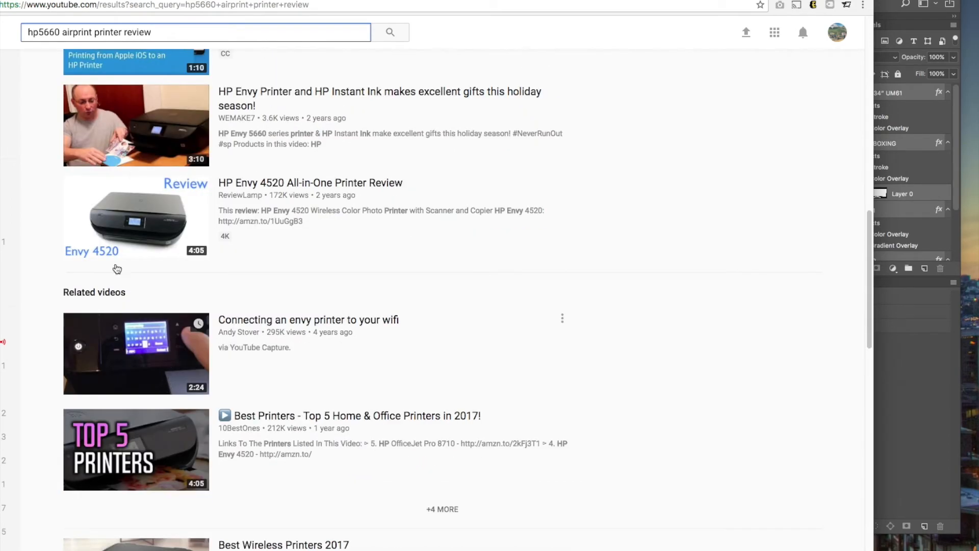
{"action": "scroll", "coordinate": [172, 431], "scroll_direction": "up", "scroll_amount": 10}
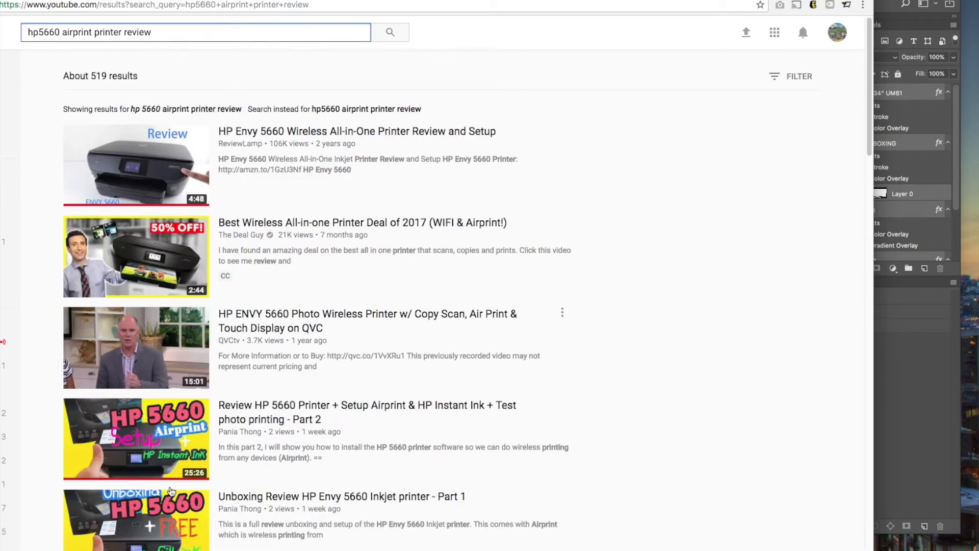
{"action": "scroll", "coordinate": [154, 378], "scroll_direction": "down", "scroll_amount": 2}
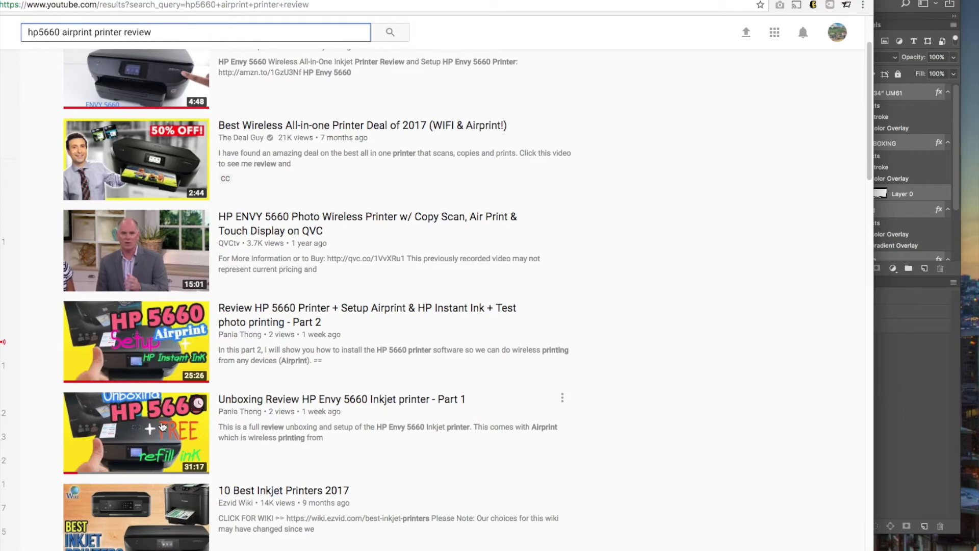
{"action": "scroll", "coordinate": [306, 439], "scroll_direction": "down", "scroll_amount": 2}
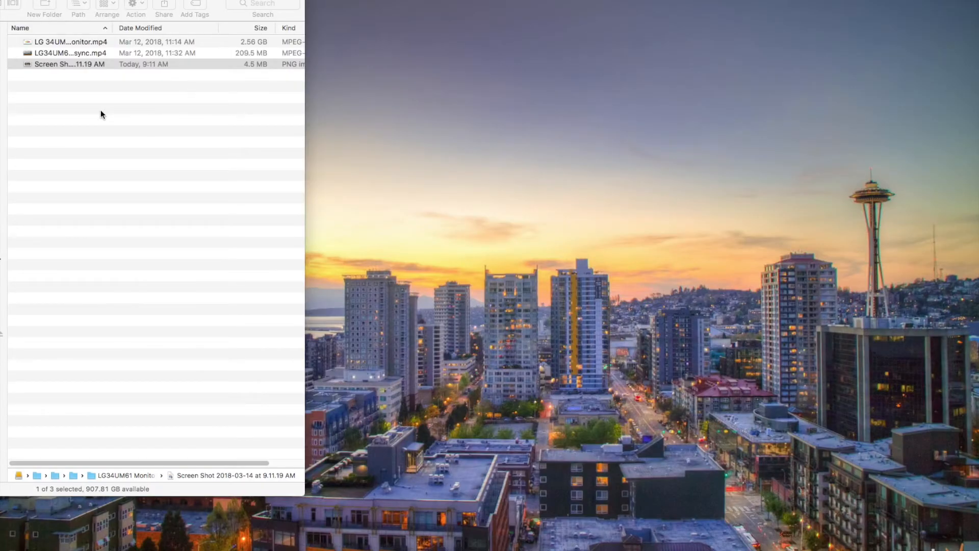
- In Finder, widen the LG34UM61 Monitor folder window and open a preview of LG 34UM61 Monitor.mp4
{"action": "left_click", "coordinate": [89, 104]}
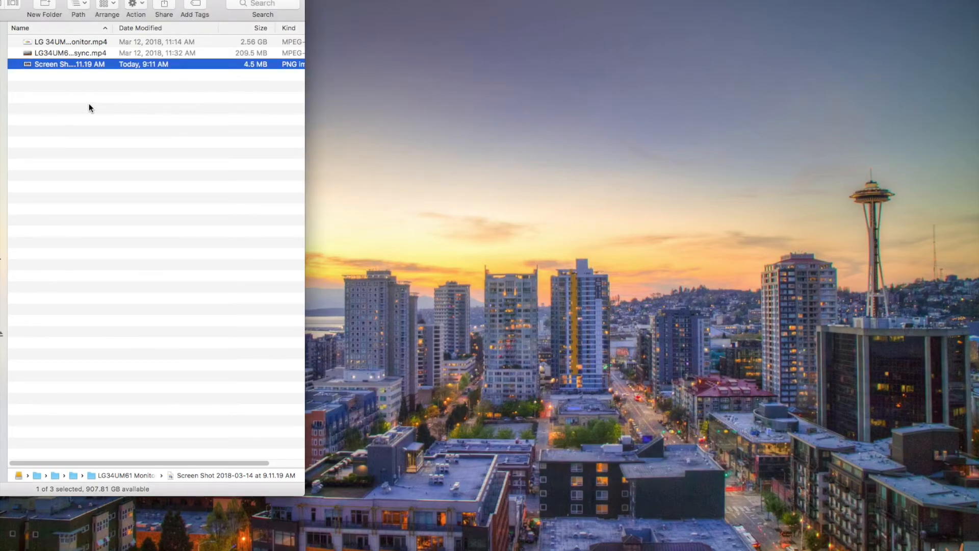
{"action": "left_click_drag", "start_coordinate": [309, 93], "coordinate": [365, 102]}
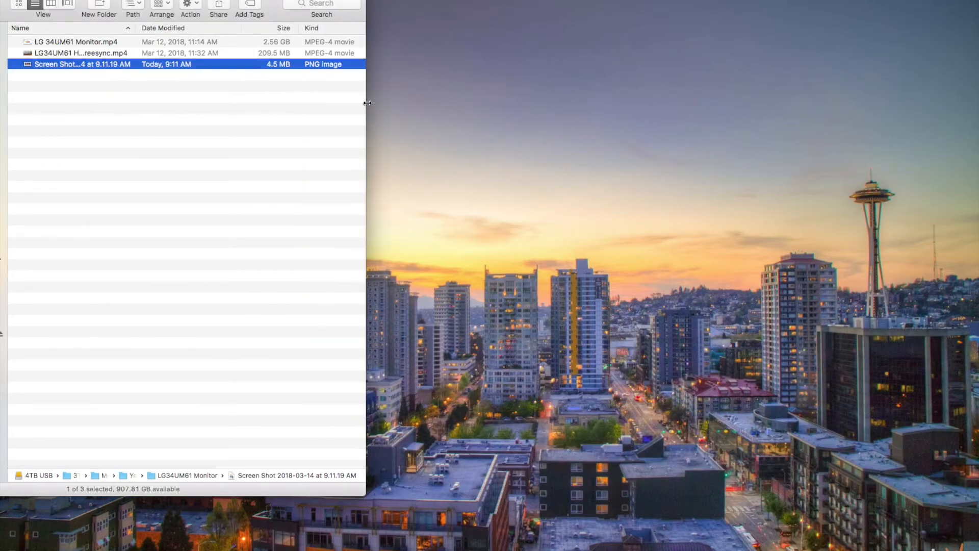
{"action": "left_click", "coordinate": [100, 53]}
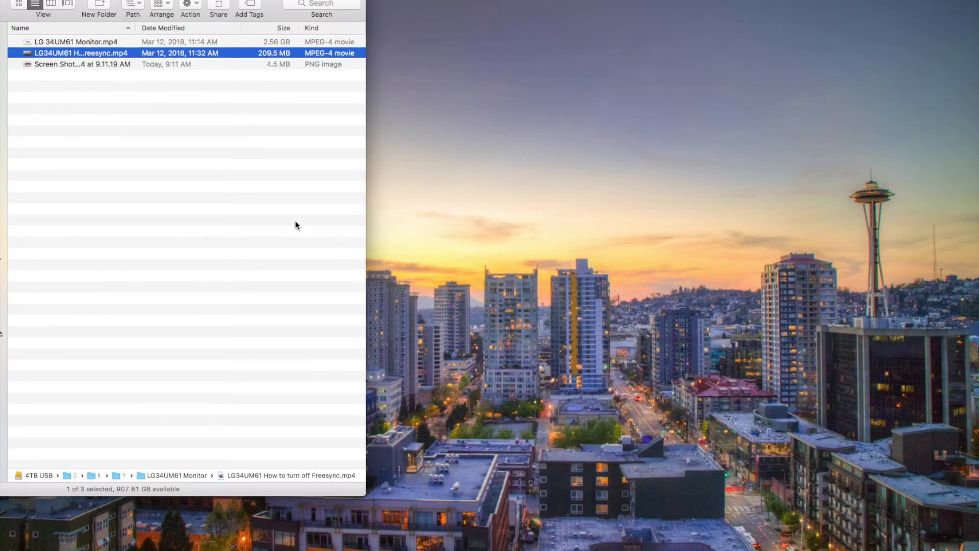
{"action": "left_click", "coordinate": [83, 42]}
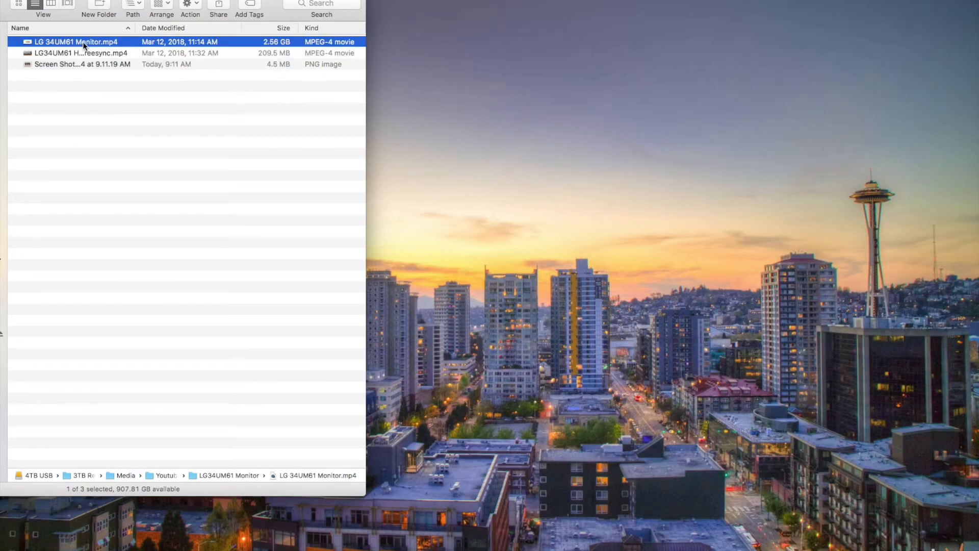
{"action": "double_click", "coordinate": [83, 41]}
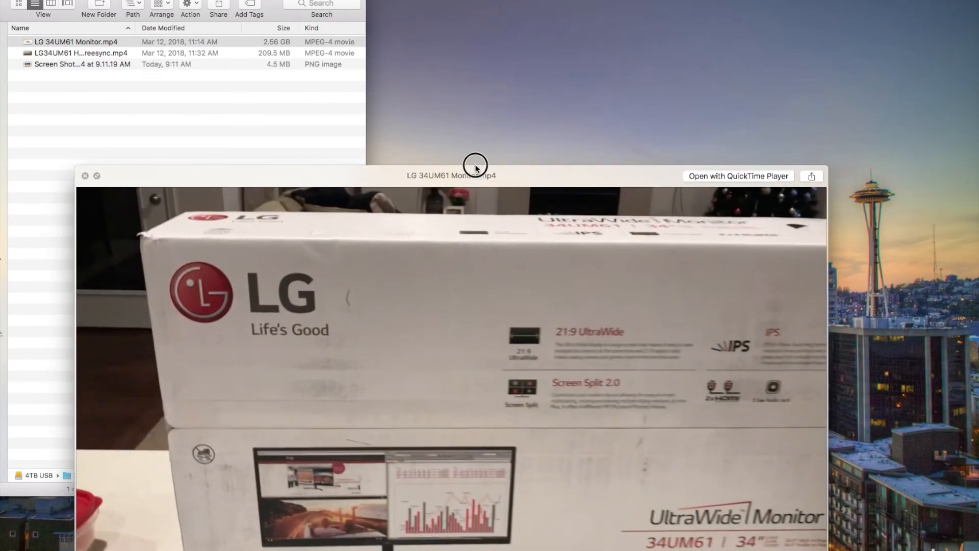
{"action": "left_click_drag", "start_coordinate": [475, 167], "coordinate": [485, 87]}
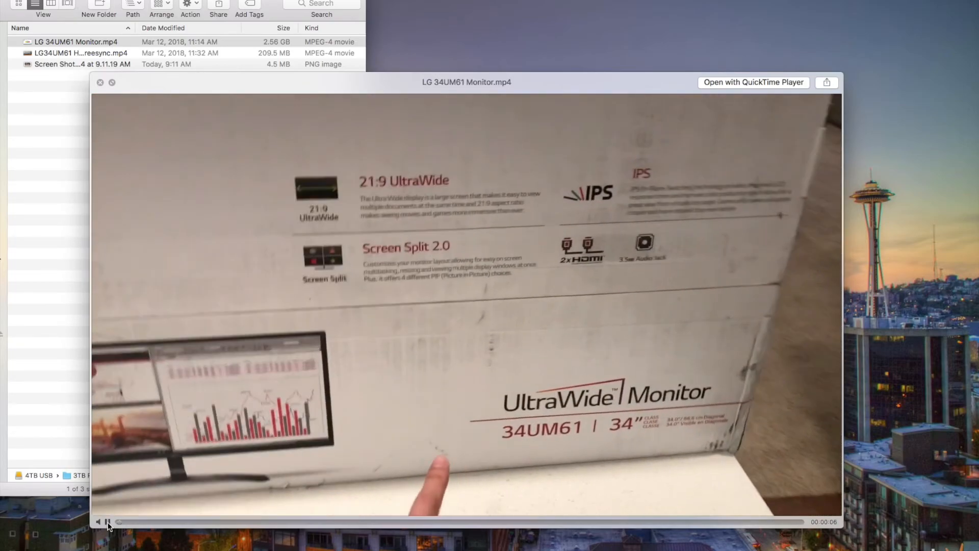
- Pause the video and scrub to the frame at 00:26:28 showing two YouTube videos side by side on the monitor
{"action": "left_click", "coordinate": [108, 522]}
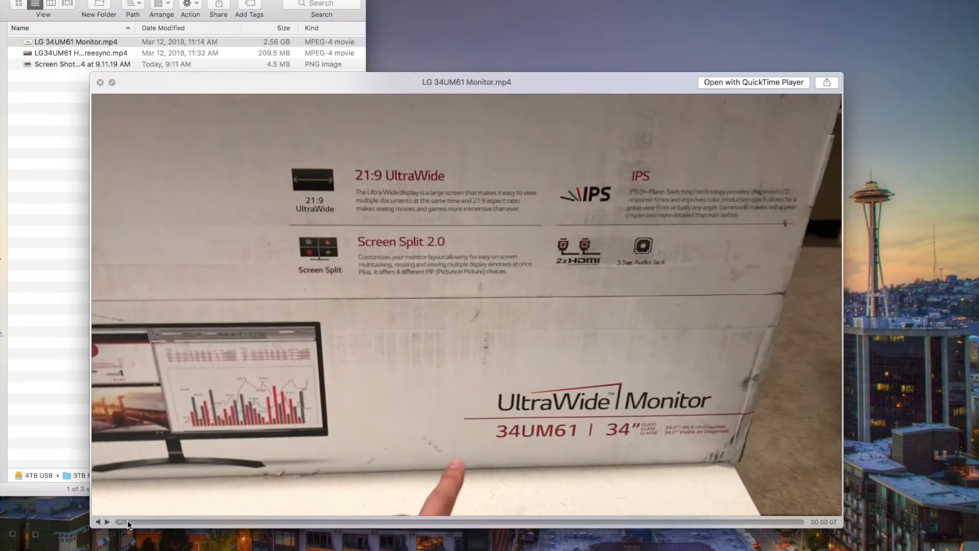
{"action": "left_click_drag", "start_coordinate": [121, 524], "coordinate": [288, 527]}
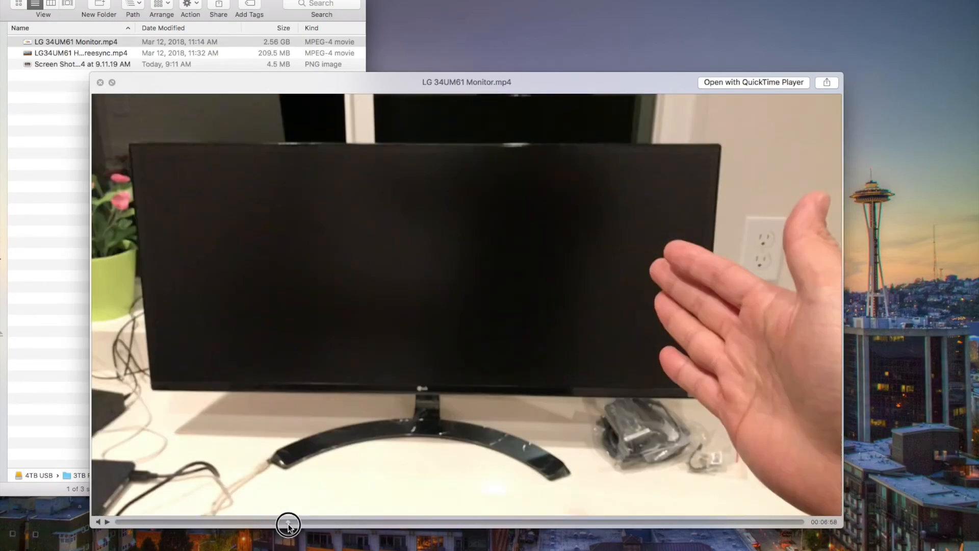
{"action": "left_click_drag", "start_coordinate": [288, 526], "coordinate": [622, 523]}
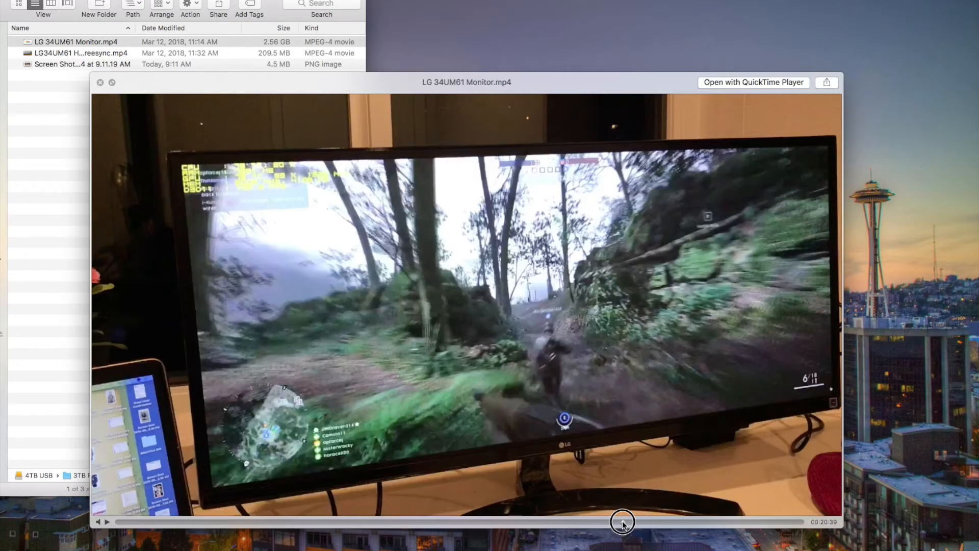
{"action": "left_click_drag", "start_coordinate": [623, 522], "coordinate": [643, 523]}
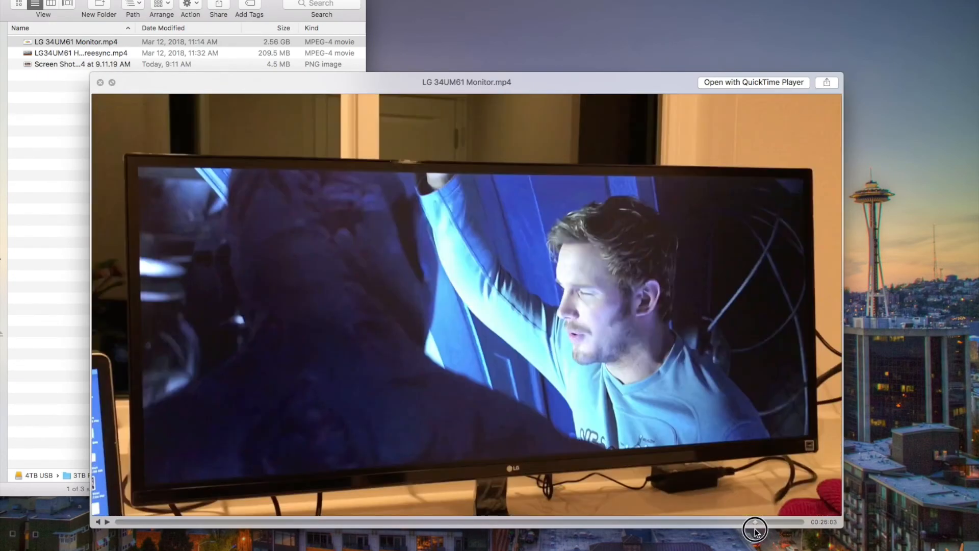
{"action": "left_click_drag", "start_coordinate": [760, 531], "coordinate": [764, 533]}
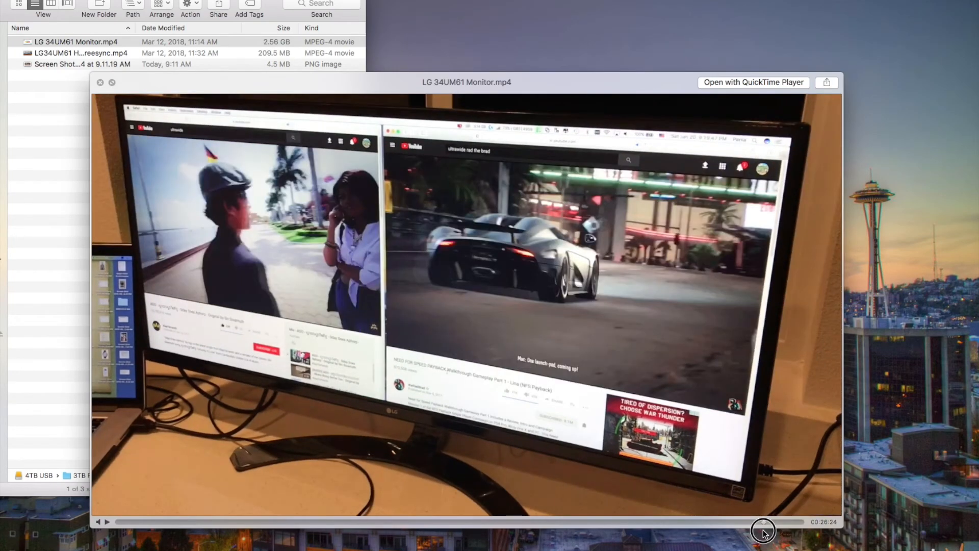
{"action": "left_click_drag", "start_coordinate": [764, 530], "coordinate": [764, 533]}
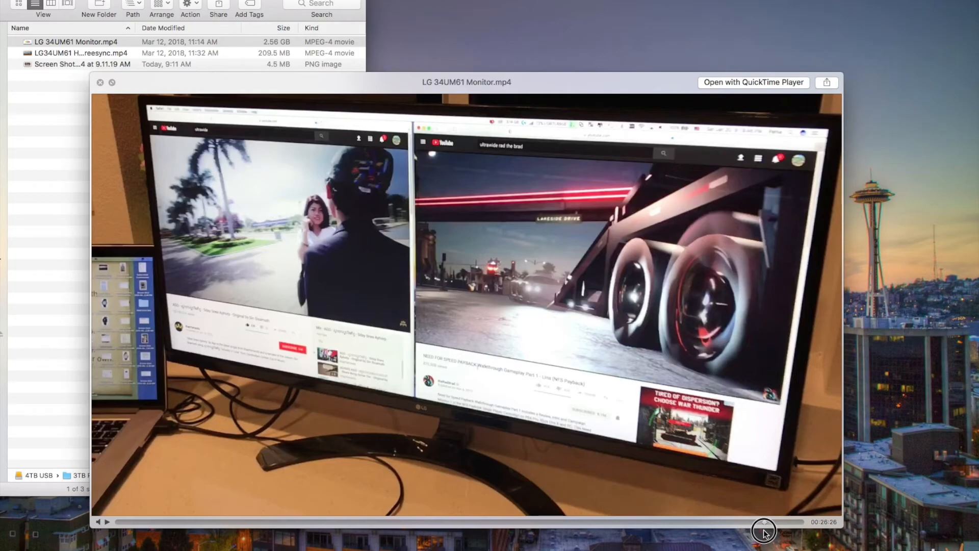
{"action": "left_click_drag", "start_coordinate": [763, 532], "coordinate": [764, 533]}
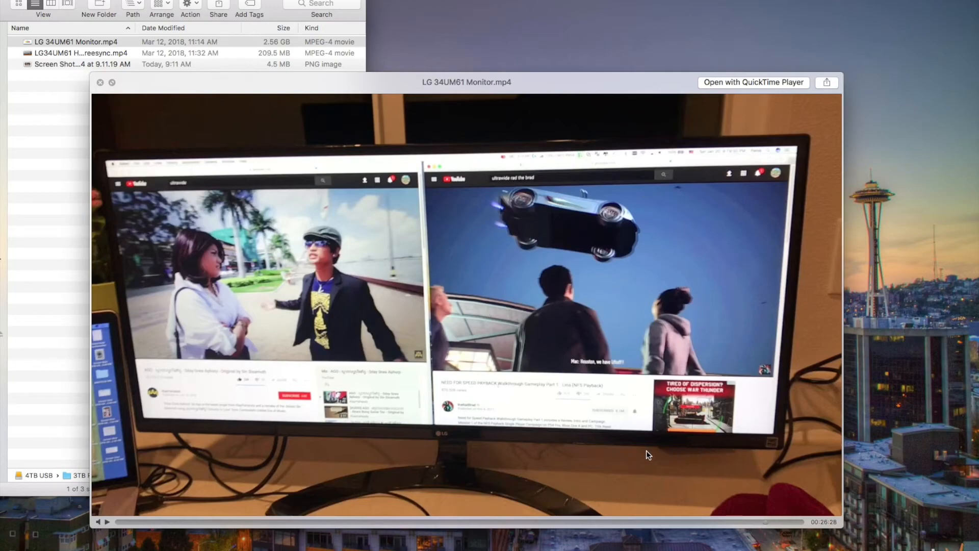
{"action": "left_click_drag", "start_coordinate": [763, 521], "coordinate": [764, 523]}
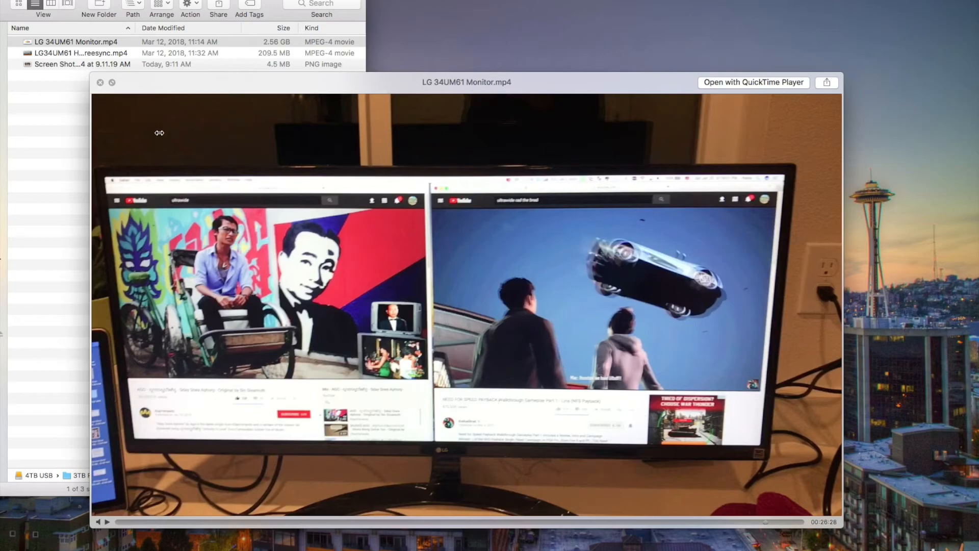
- Capture a screenshot of the full video frame in the preview and close the preview
{"action": "left_click_drag", "start_coordinate": [419, 82], "coordinate": [426, 71]}
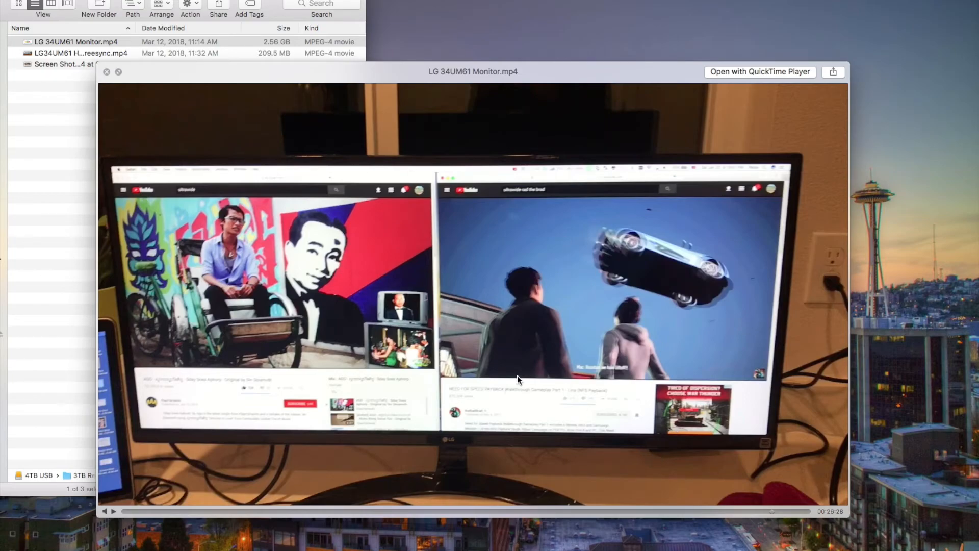
{"action": "key", "text": "super+shift+4"}
{"action": "mouse_move", "coordinate": [98, 83]}
{"action": "left_mouse_down"}
{"action": "mouse_move", "coordinate": [362, 298]}
{"action": "mouse_move", "coordinate": [782, 485]}
{"action": "mouse_move", "coordinate": [815, 481]}
{"action": "mouse_move", "coordinate": [847, 504]}
{"action": "left_mouse_up"}
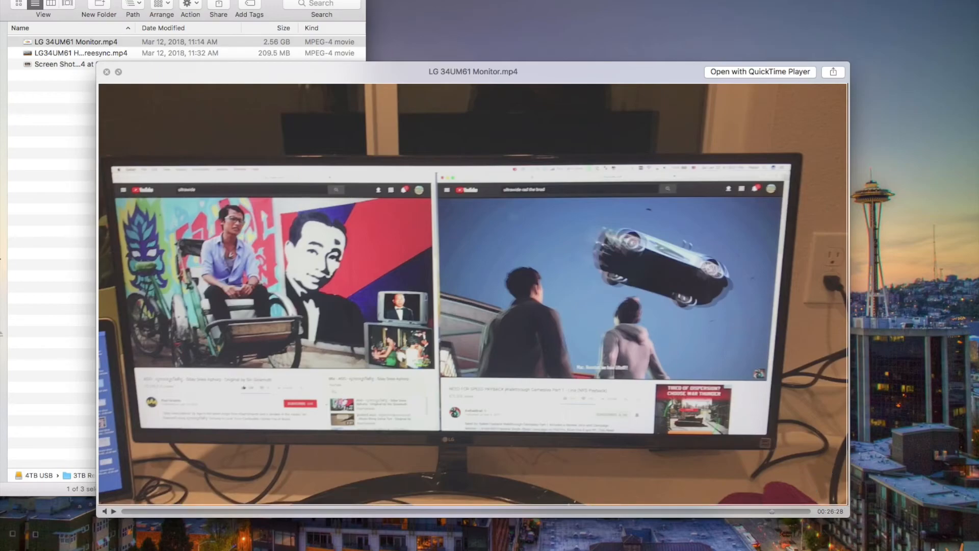
{"action": "left_click_drag", "start_coordinate": [847, 504], "coordinate": [847, 505]}
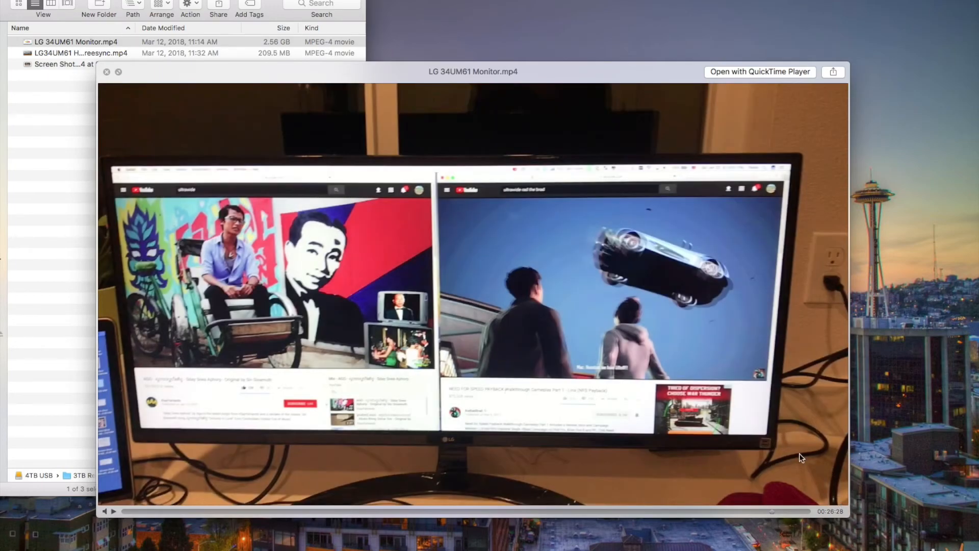
{"action": "left_click", "coordinate": [106, 72]}
{"action": "left_click", "coordinate": [118, 122]}
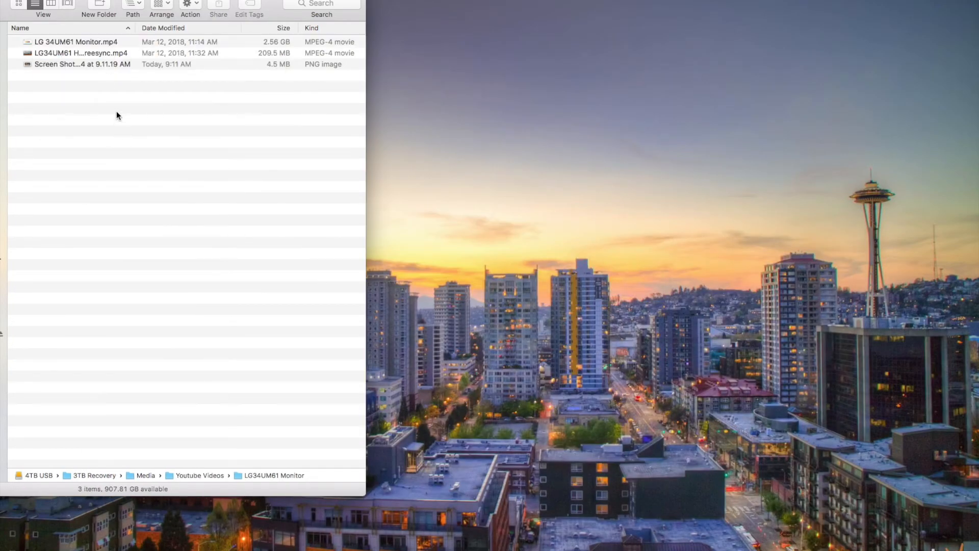
- Open the existing PNG "Screen Shot 2018-03-14 at 9.11.19 AM" in Adobe Photoshop CC 2018
{"action": "left_click", "coordinate": [105, 63]}
{"action": "right_click", "coordinate": [105, 63]}
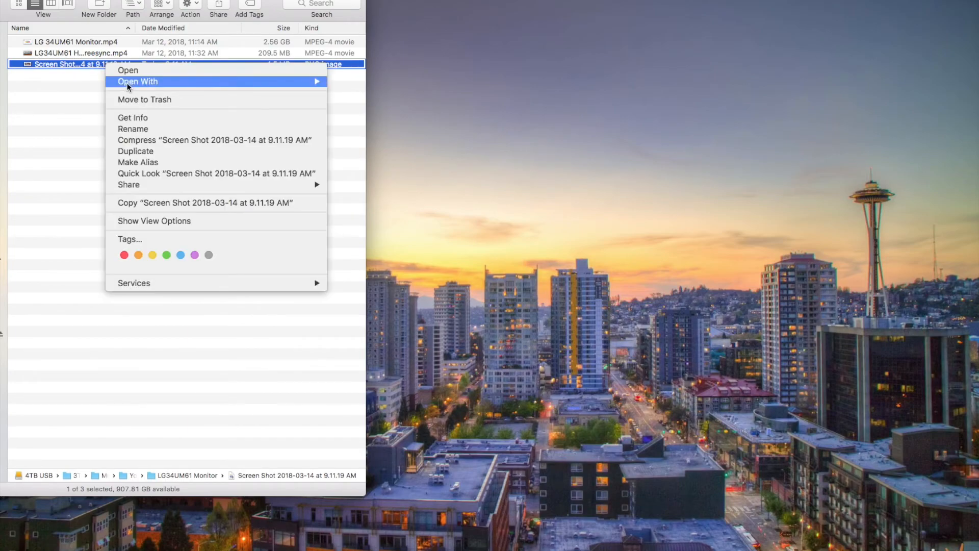
{"action": "mouse_move", "coordinate": [130, 82]}
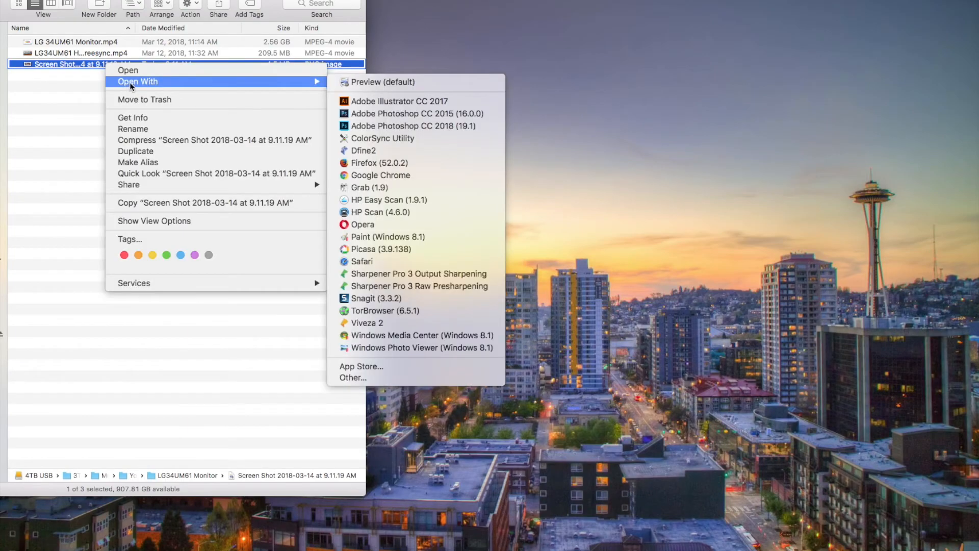
{"action": "left_click", "coordinate": [378, 126]}
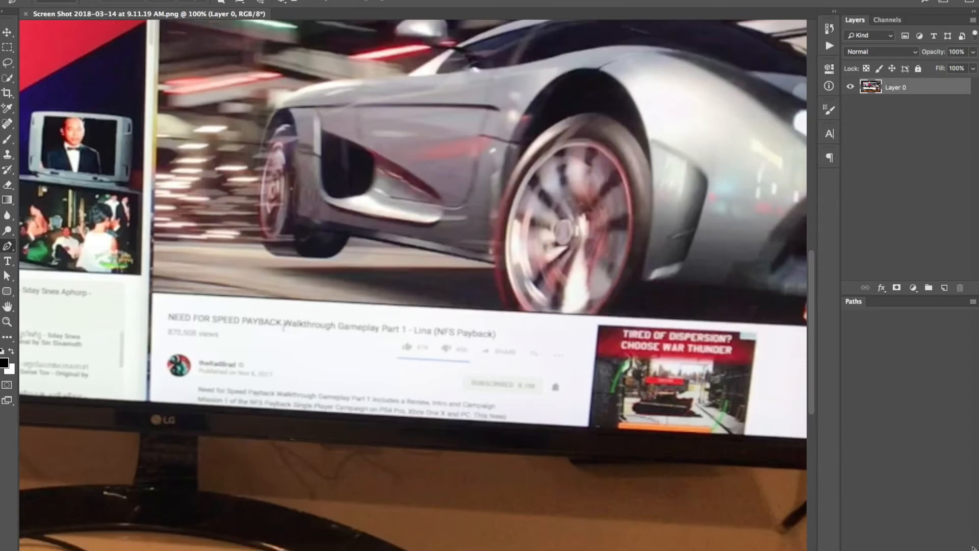
- Shrink the Photoshop window and reposition it so its edges and panels fit within the visible screen
{"action": "mouse_move", "coordinate": [926, 529]}
{"action": "left_mouse_down"}
{"action": "mouse_move", "coordinate": [923, 514]}
{"action": "mouse_move", "coordinate": [942, 519]}
{"action": "left_mouse_up"}
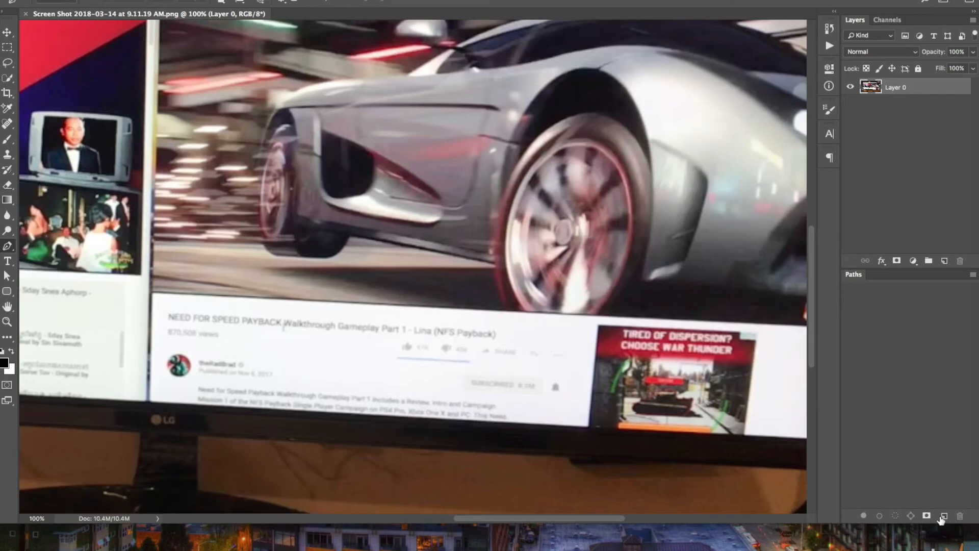
{"action": "left_click_drag", "start_coordinate": [977, 250], "coordinate": [940, 254]}
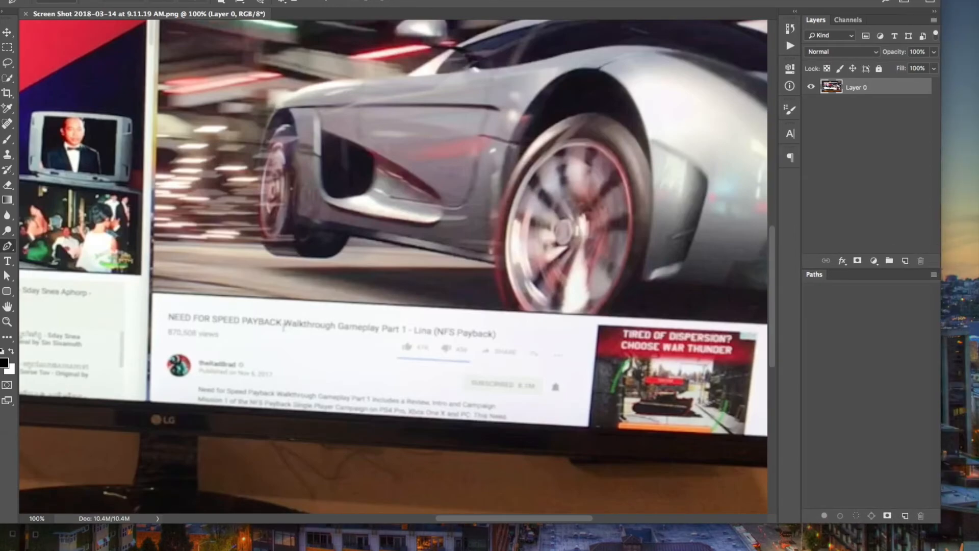
{"action": "left_click_drag", "start_coordinate": [41, 0], "coordinate": [48, 1]}
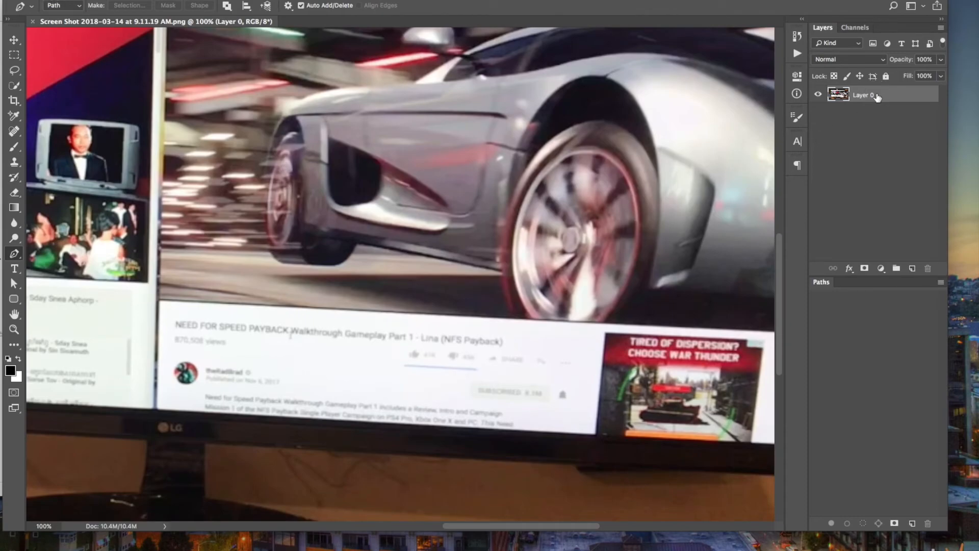
- Examine the whole screenshot and the monitor's upper-left frame edge up close, keeping the Pen tool active
{"action": "key", "text": "super+minus"}
{"action": "key", "text": "super+minus"}
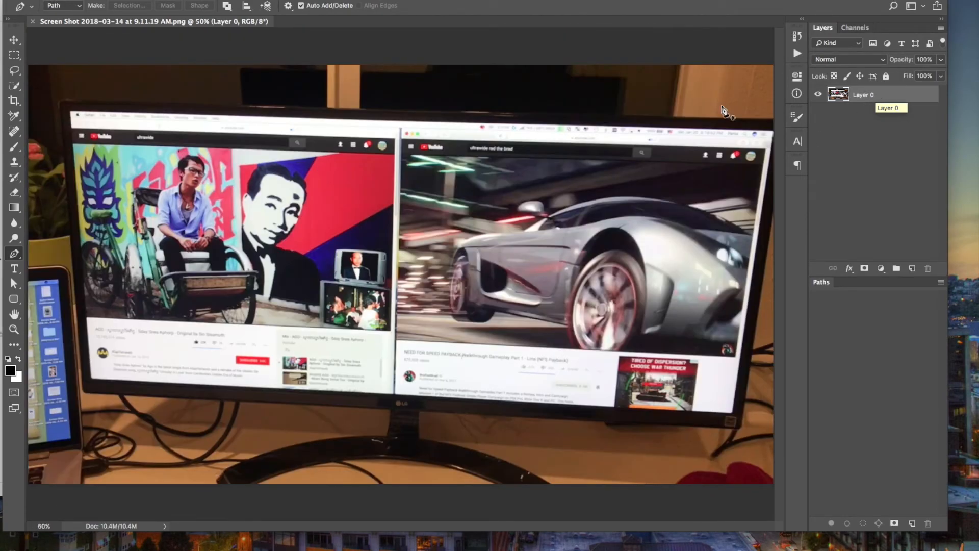
{"action": "key", "text": "z"}
{"action": "left_click_drag", "start_coordinate": [66, 89], "coordinate": [100, 81]}
{"action": "key", "text": "p"}
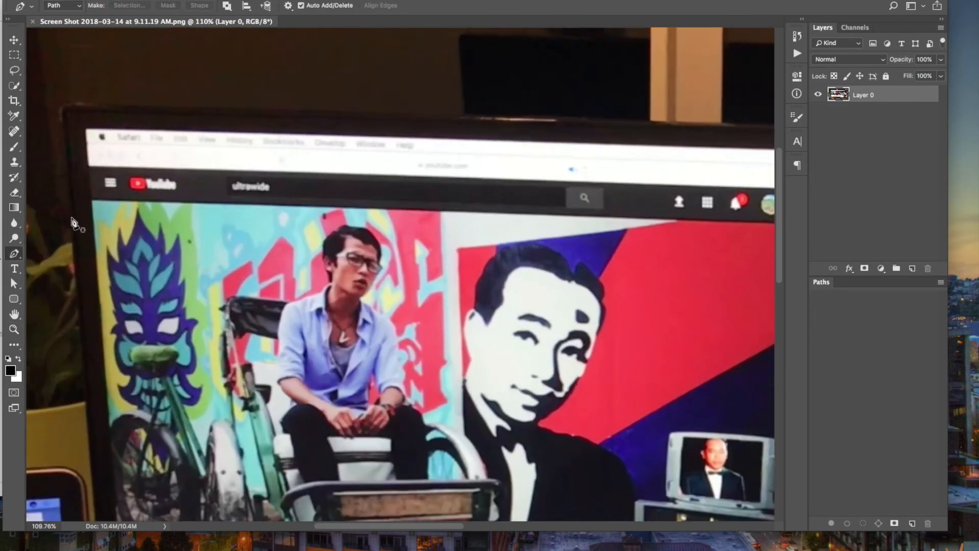
{"action": "key", "text": "z"}
{"action": "left_click_drag", "start_coordinate": [355, 184], "coordinate": [312, 185]}
{"action": "key", "text": "p"}
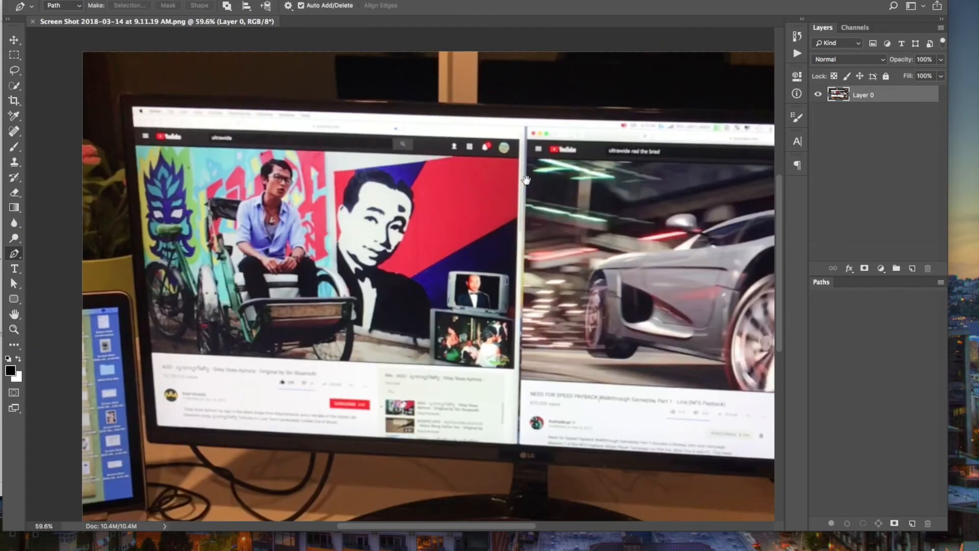
- Choose the Quick Selection tool and set its brush size to 26 px
{"action": "key", "text": "z"}
{"action": "left_click_drag", "start_coordinate": [512, 181], "coordinate": [500, 184]}
{"action": "key", "text": "p"}
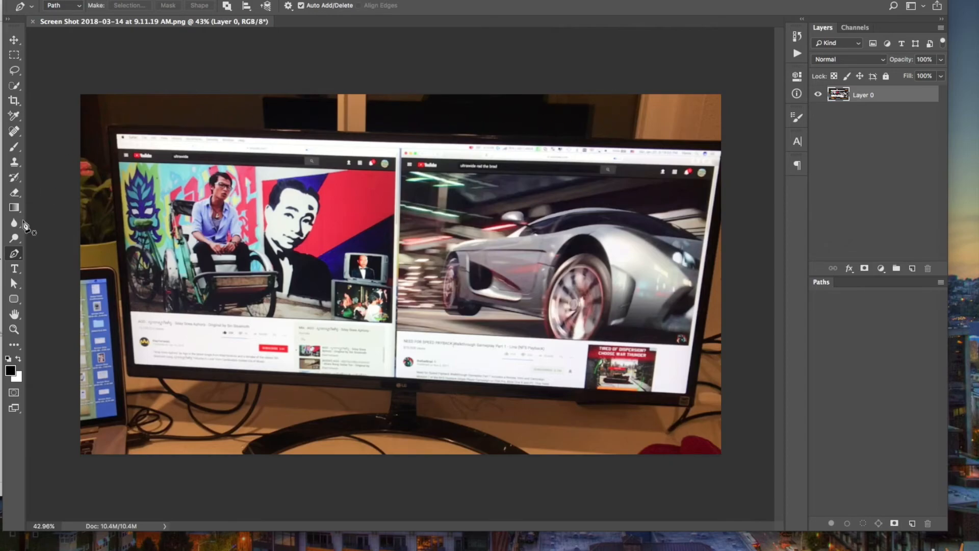
{"action": "left_click", "coordinate": [14, 86]}
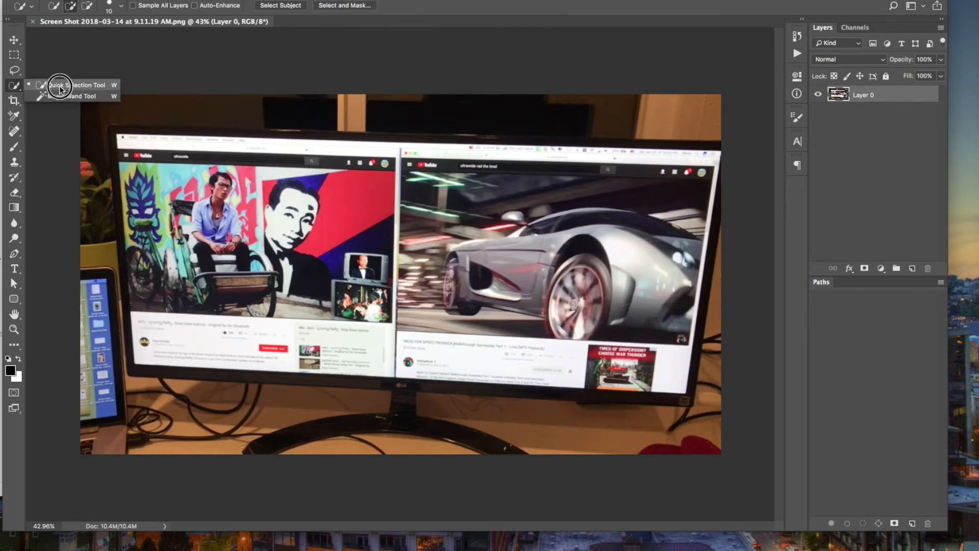
{"action": "left_click", "coordinate": [60, 87]}
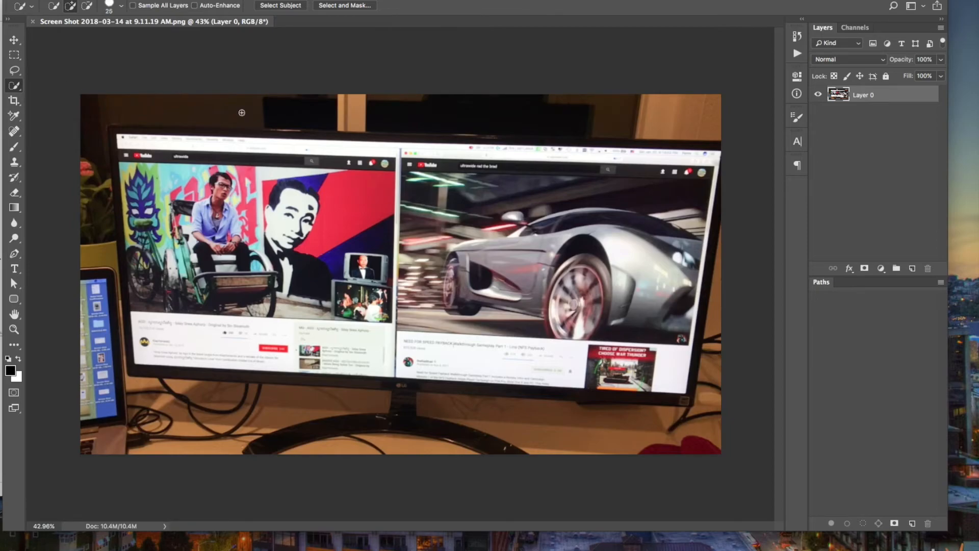
{"action": "left_click", "coordinate": [120, 7]}
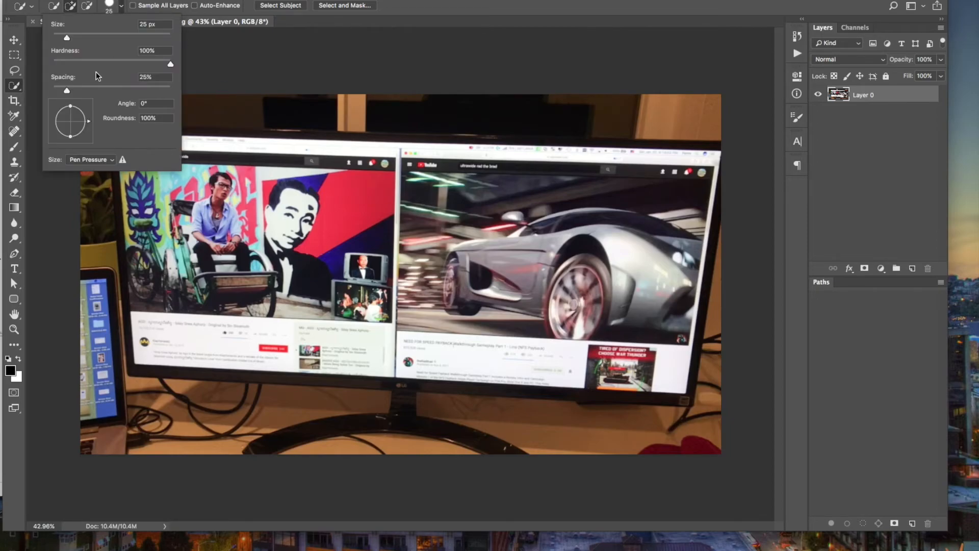
{"action": "mouse_move", "coordinate": [61, 38]}
{"action": "left_mouse_down"}
{"action": "mouse_move", "coordinate": [119, 37]}
{"action": "mouse_move", "coordinate": [108, 38]}
{"action": "left_mouse_up"}
{"action": "left_click", "coordinate": [69, 38]}
{"action": "left_click_drag", "start_coordinate": [68, 38], "coordinate": [66, 37]}
- Try to select the background above the monitor with the Quick Selection tool, and clear the selection
{"action": "mouse_move", "coordinate": [370, 117]}
{"action": "left_mouse_down"}
{"action": "mouse_move", "coordinate": [175, 102]}
{"action": "mouse_move", "coordinate": [135, 131]}
{"action": "left_mouse_up"}
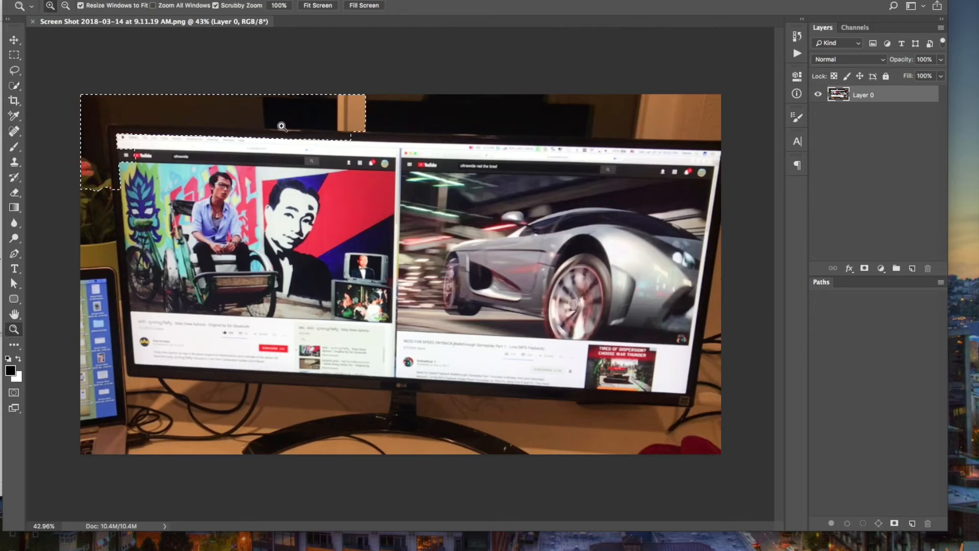
{"action": "key", "text": "super+space"}
{"action": "left_click_drag", "start_coordinate": [294, 127], "coordinate": [297, 126]}
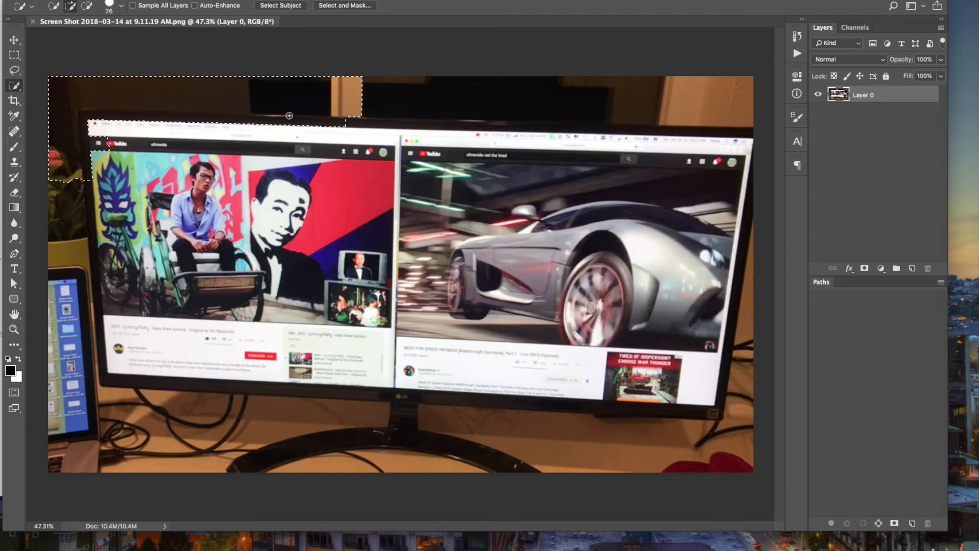
{"action": "key", "text": "super+z"}
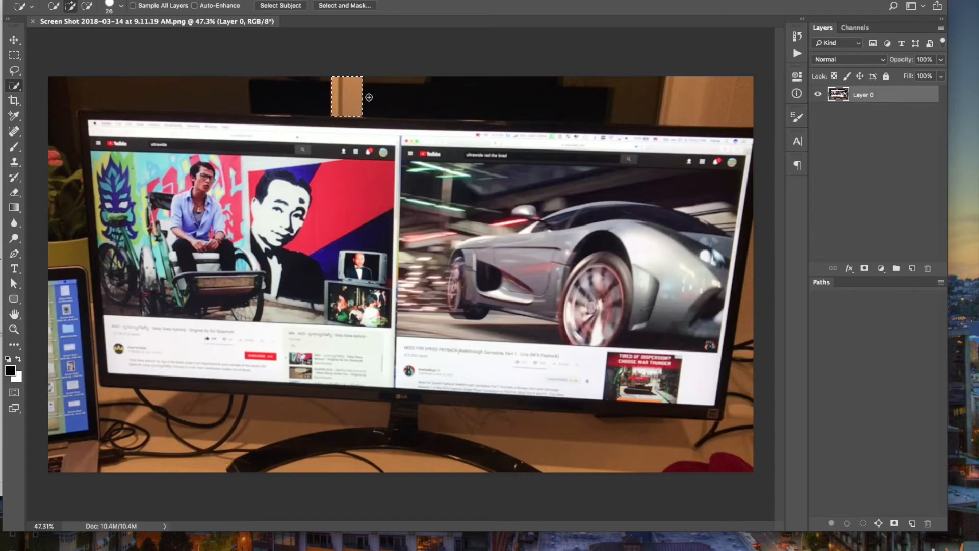
{"action": "left_click_drag", "start_coordinate": [366, 96], "coordinate": [696, 102]}
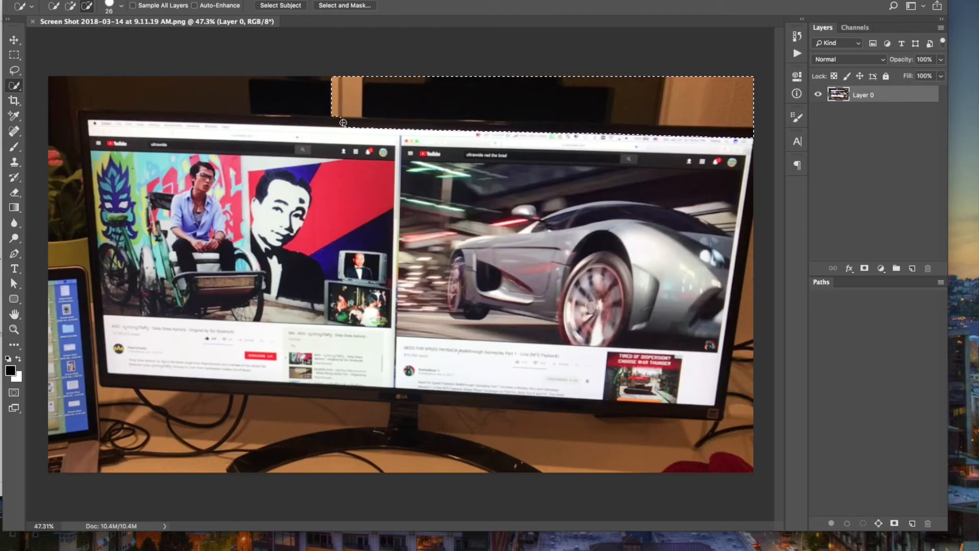
{"action": "left_click_drag", "start_coordinate": [343, 122], "coordinate": [665, 132]}
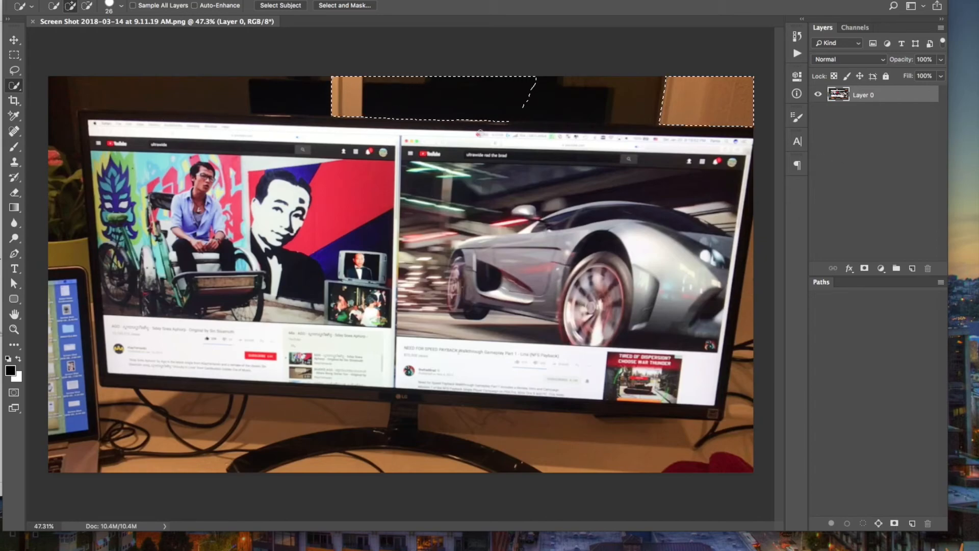
{"action": "key", "text": "super+d"}
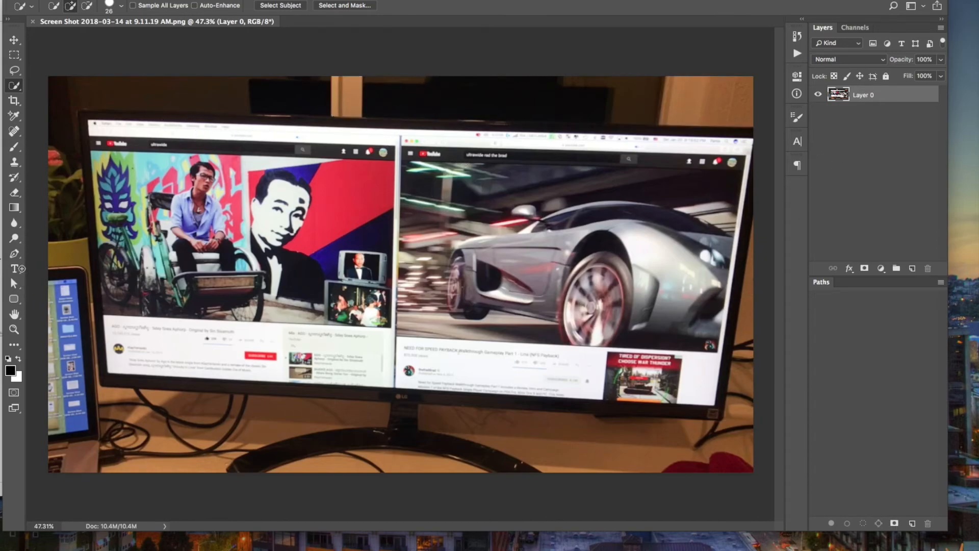
- Start a Pen tool path on the monitor's left edge and trace it up and around the upper-left corner
{"action": "left_click", "coordinate": [12, 254]}
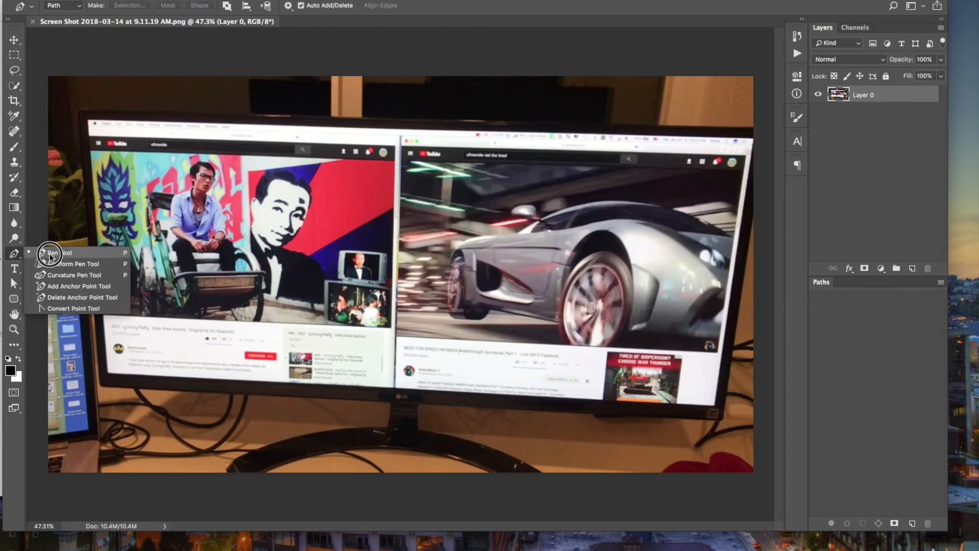
{"action": "left_click", "coordinate": [50, 255]}
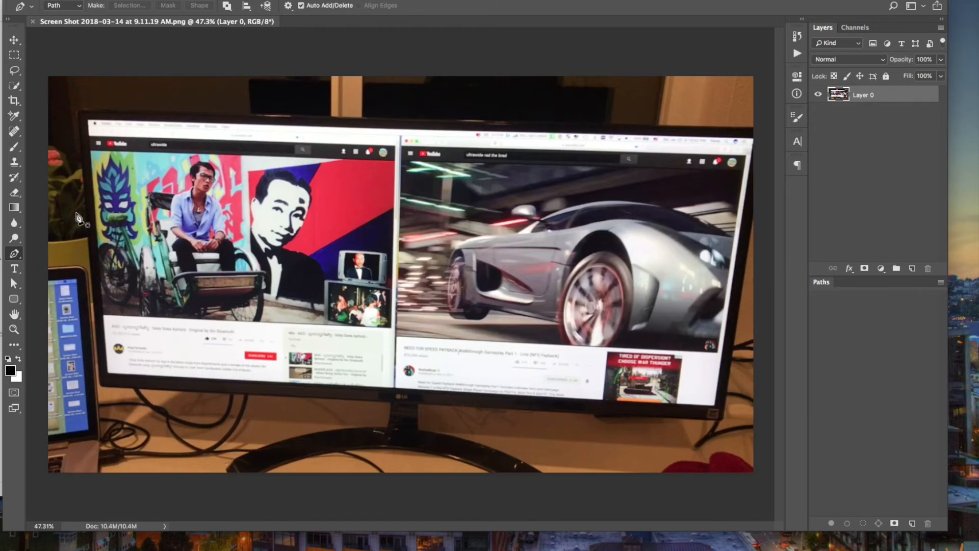
{"action": "key", "text": "z"}
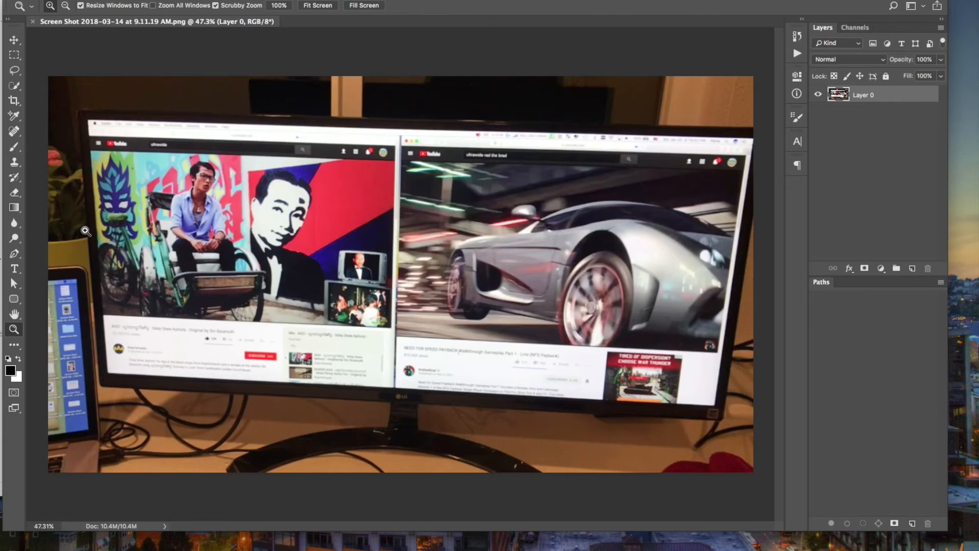
{"action": "left_click_drag", "start_coordinate": [85, 231], "coordinate": [106, 229]}
{"action": "key", "text": "p"}
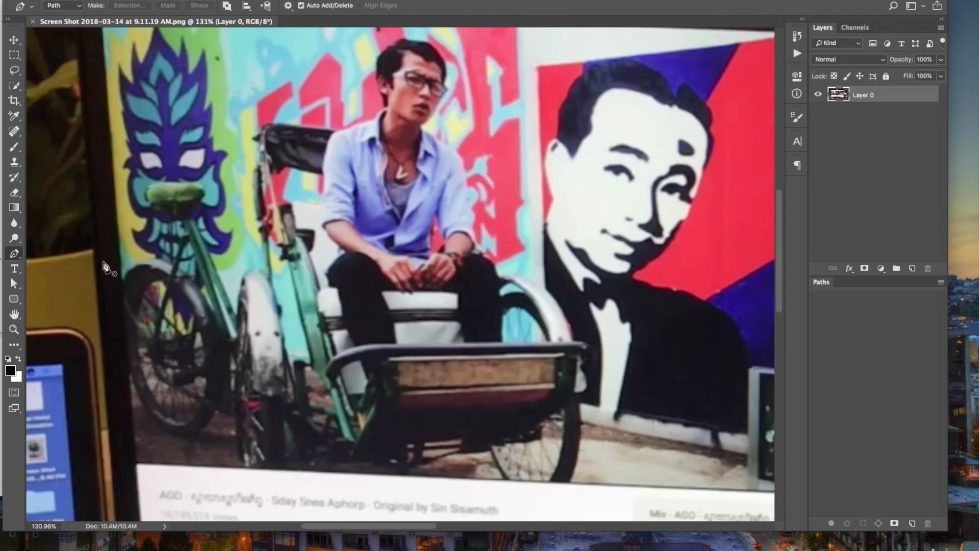
{"action": "left_click_drag", "start_coordinate": [97, 292], "coordinate": [90, 217]}
{"action": "left_click_drag", "start_coordinate": [105, 153], "coordinate": [151, 438]}
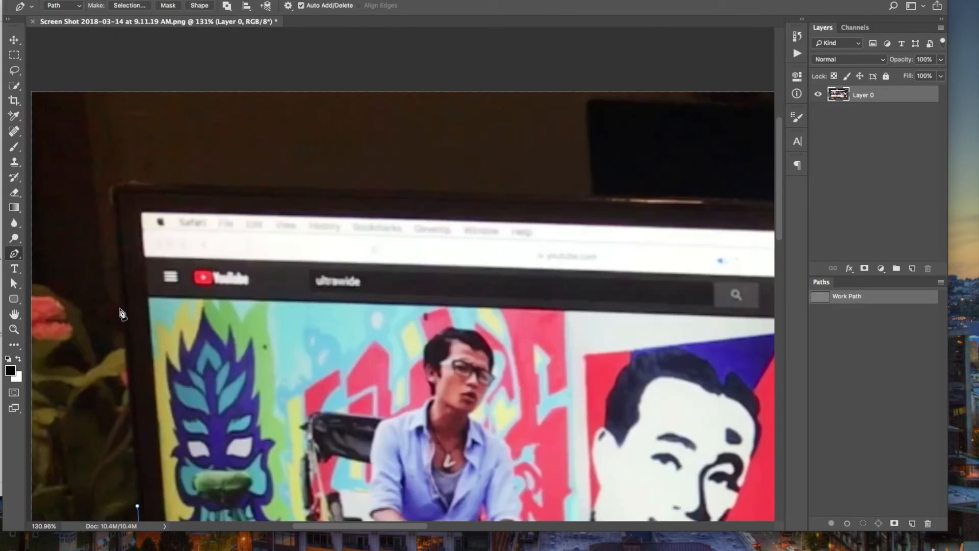
{"action": "left_click_drag", "start_coordinate": [119, 273], "coordinate": [117, 240]}
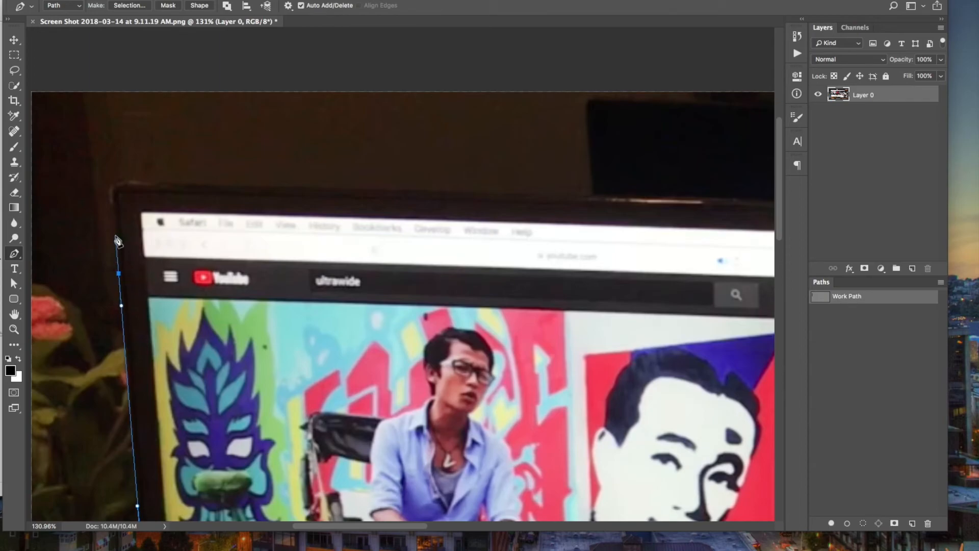
{"action": "left_click_drag", "start_coordinate": [109, 199], "coordinate": [172, 180]}
- Continue the path along the monitor's upper edge to where it meets the right border of the image
{"action": "left_click_drag", "start_coordinate": [605, 194], "coordinate": [635, 194]}
{"action": "left_click_drag", "start_coordinate": [691, 221], "coordinate": [148, 246]}
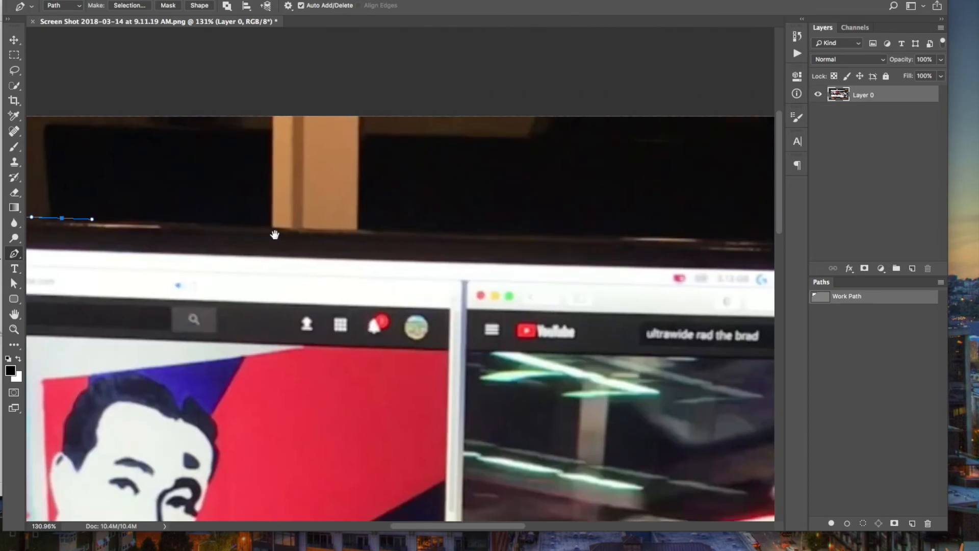
{"action": "left_click_drag", "start_coordinate": [538, 234], "coordinate": [602, 236]}
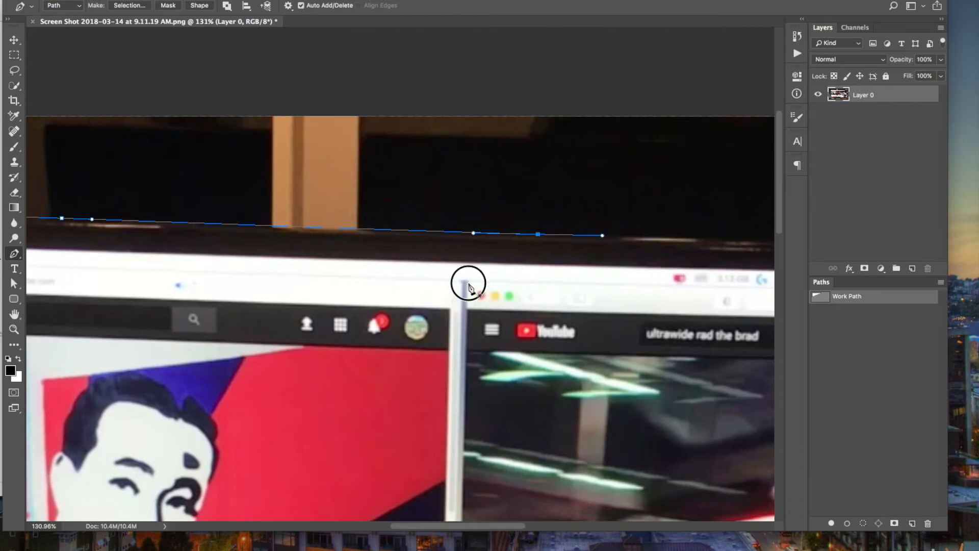
{"action": "scroll", "coordinate": [489, 284], "scroll_direction": "right", "scroll_amount": 6}
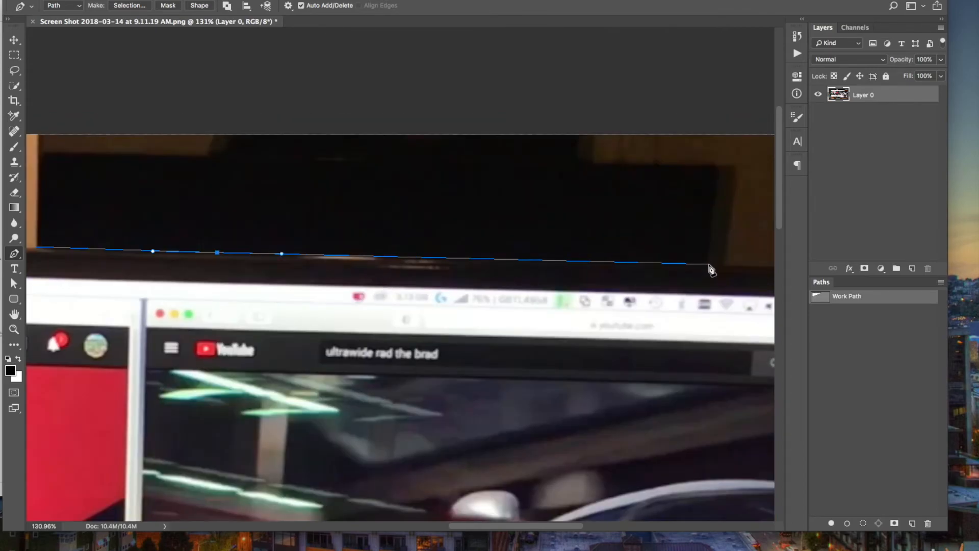
{"action": "left_click_drag", "start_coordinate": [709, 264], "coordinate": [751, 266]}
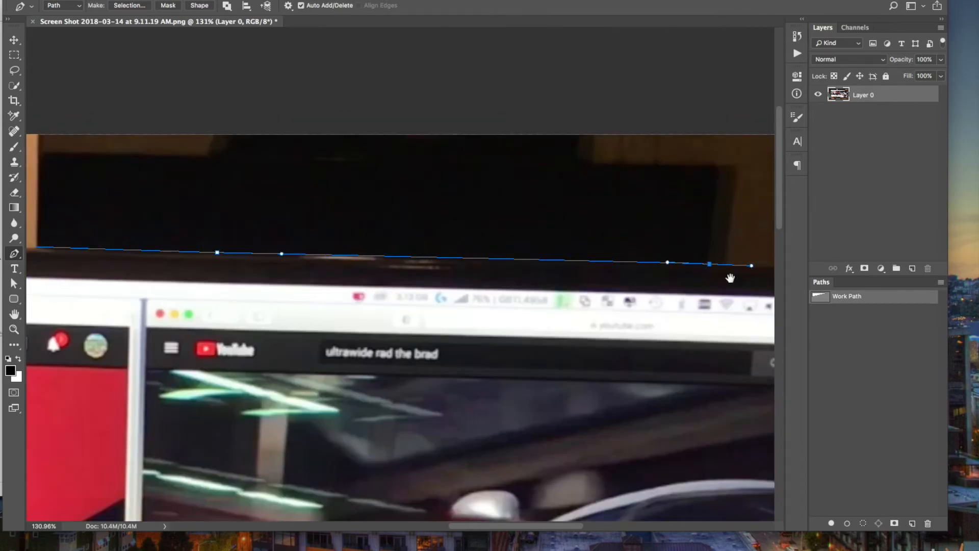
{"action": "left_click_drag", "start_coordinate": [671, 277], "coordinate": [306, 281]}
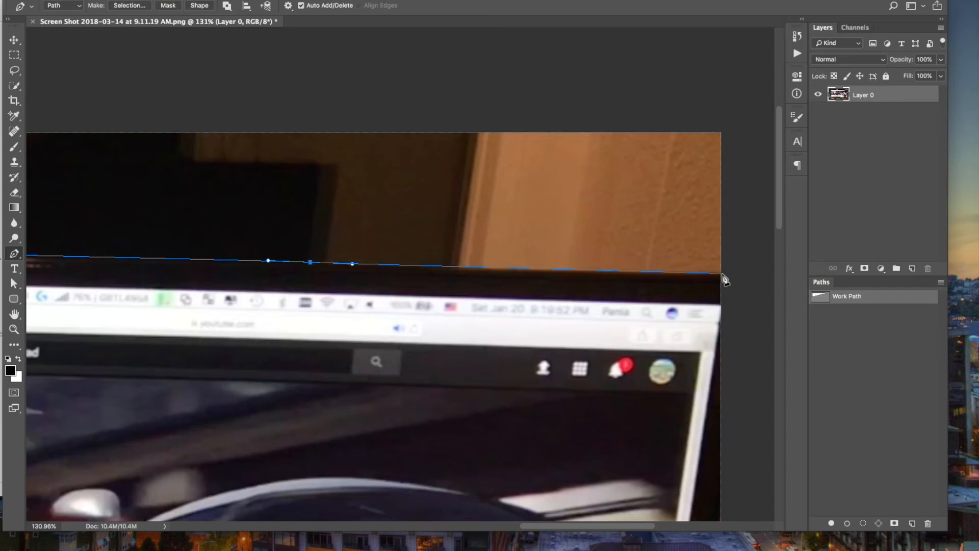
- Trace the path down the monitor's right edge and around its lower-right corner
{"action": "left_click_drag", "start_coordinate": [721, 437], "coordinate": [704, 197]}
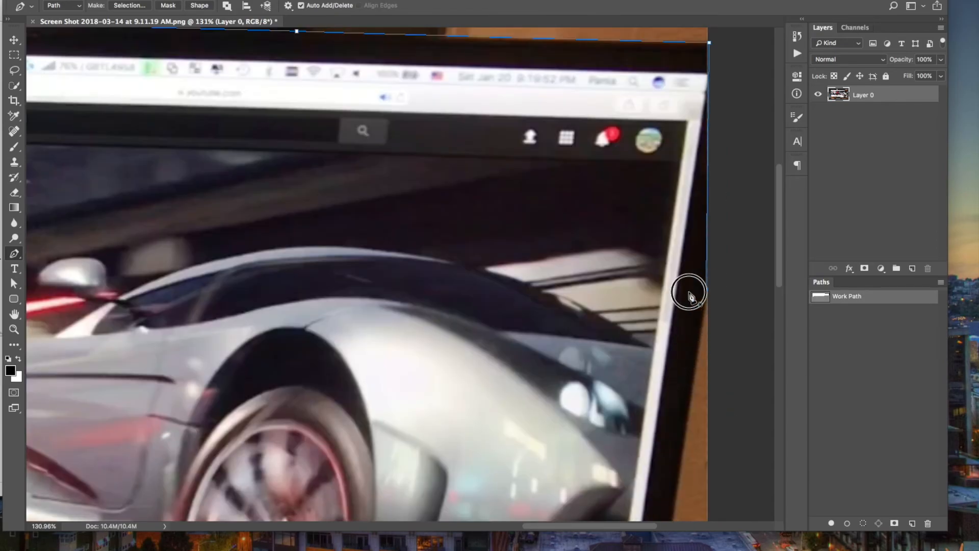
{"action": "scroll", "coordinate": [691, 158], "scroll_direction": "down", "scroll_amount": 5}
{"action": "left_click", "coordinate": [677, 272]}
{"action": "left_click", "coordinate": [670, 329]}
{"action": "left_click", "coordinate": [663, 386]}
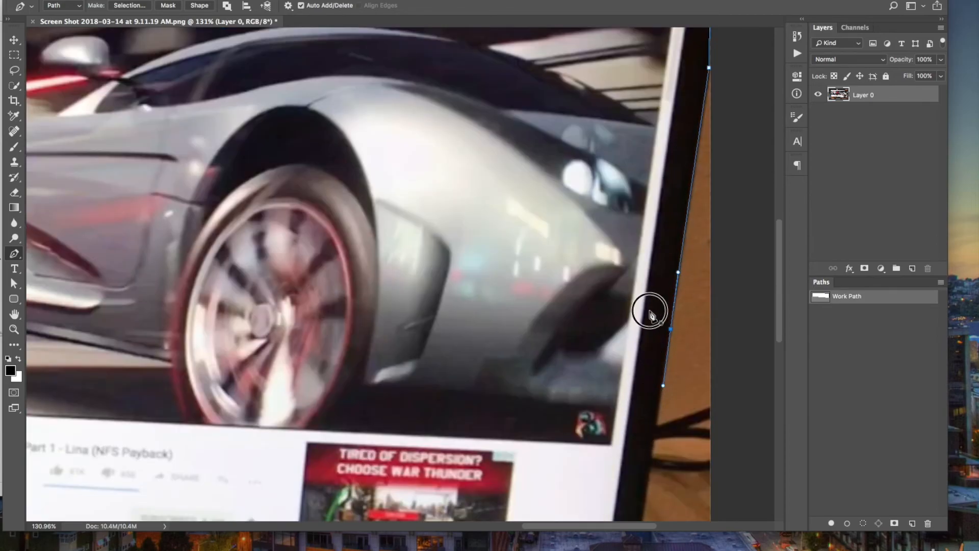
{"action": "scroll", "coordinate": [647, 334], "scroll_direction": "down", "scroll_amount": 5}
{"action": "left_click_drag", "start_coordinate": [655, 377], "coordinate": [626, 390]}
- Continue the path along the monitor's lower edge to the stand and down the right side of the stand's neck
{"action": "left_click", "coordinate": [153, 364]}
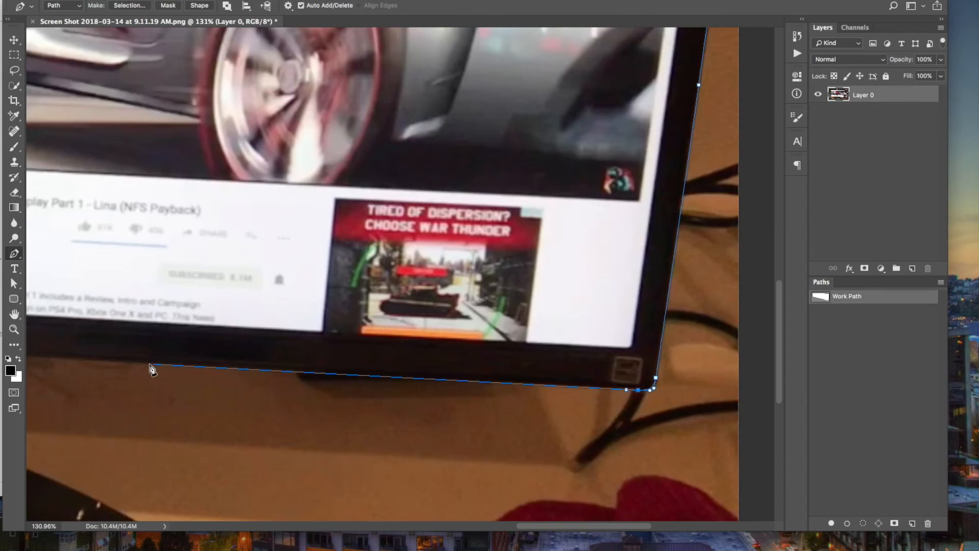
{"action": "left_click_drag", "start_coordinate": [134, 362], "coordinate": [477, 291]}
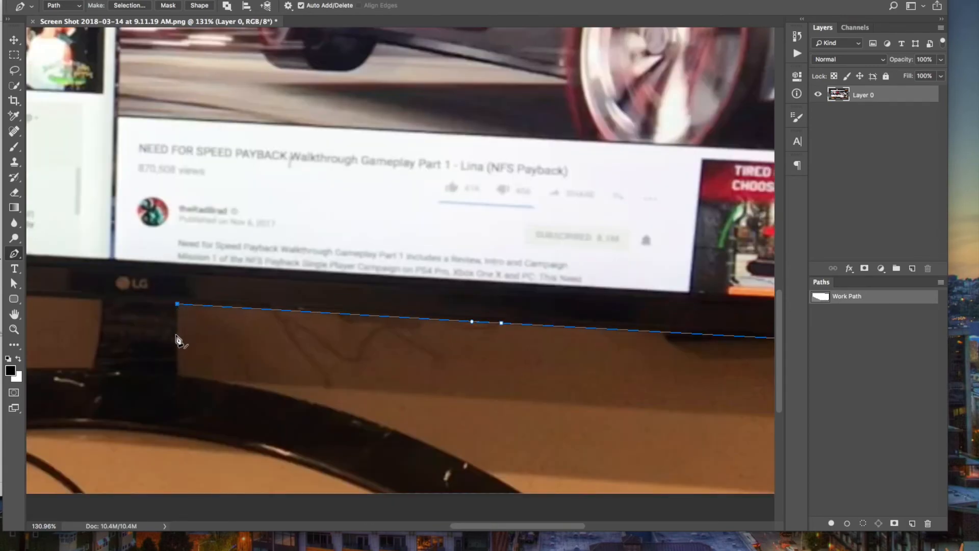
{"action": "left_click", "coordinate": [178, 379]}
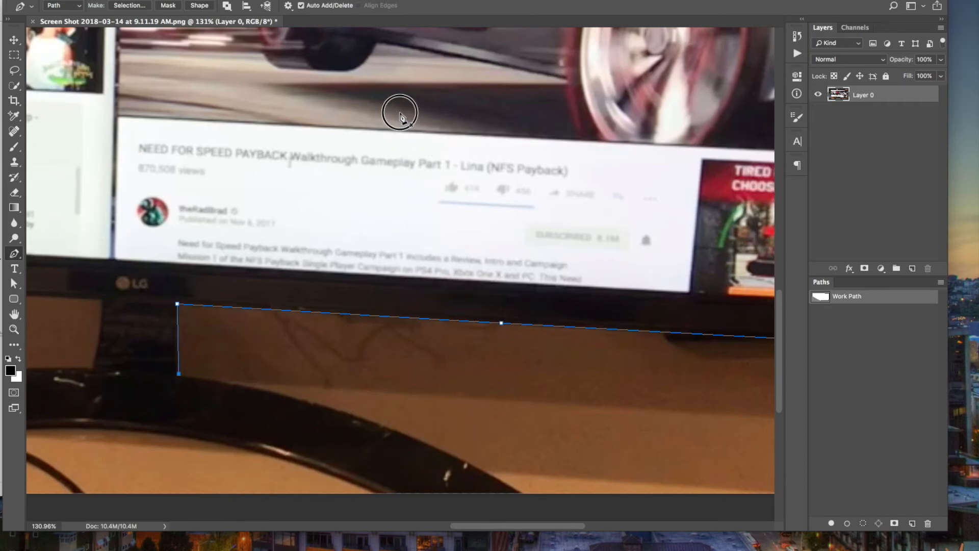
- Trace the curved upper edge of the stand's right foot and follow the image's bottom border across the foot
{"action": "scroll", "coordinate": [399, 112], "scroll_direction": "down", "scroll_amount": 10}
{"action": "left_click_drag", "start_coordinate": [452, 182], "coordinate": [634, 289]}
{"action": "left_click", "coordinate": [452, 182], "text": "alt"}
{"action": "left_click", "coordinate": [314, 182]}
{"action": "left_click_drag", "start_coordinate": [314, 182], "coordinate": [308, 184]}
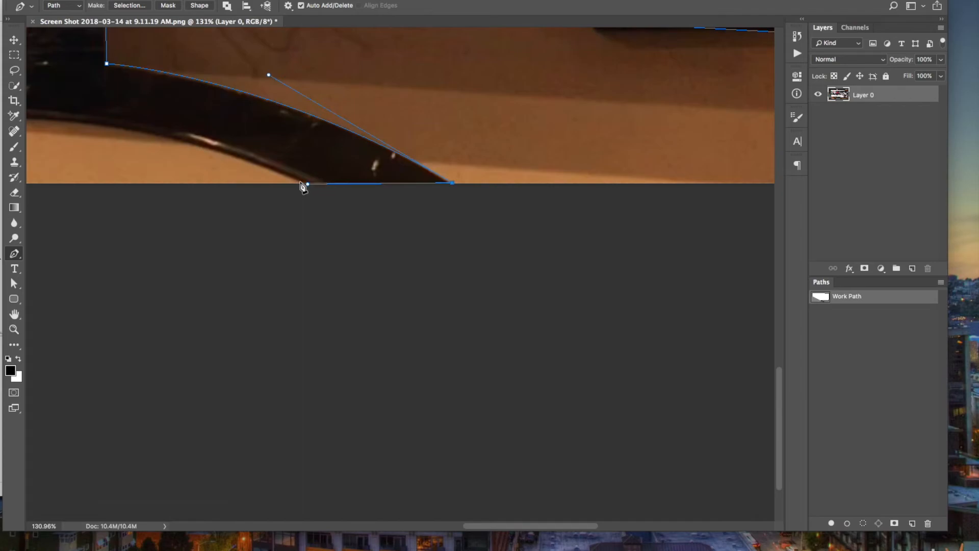
- Draw one curved segment along the stand base's inner arch to the left foot and make its end point a corner
{"action": "left_click_drag", "start_coordinate": [227, 176], "coordinate": [524, 240]}
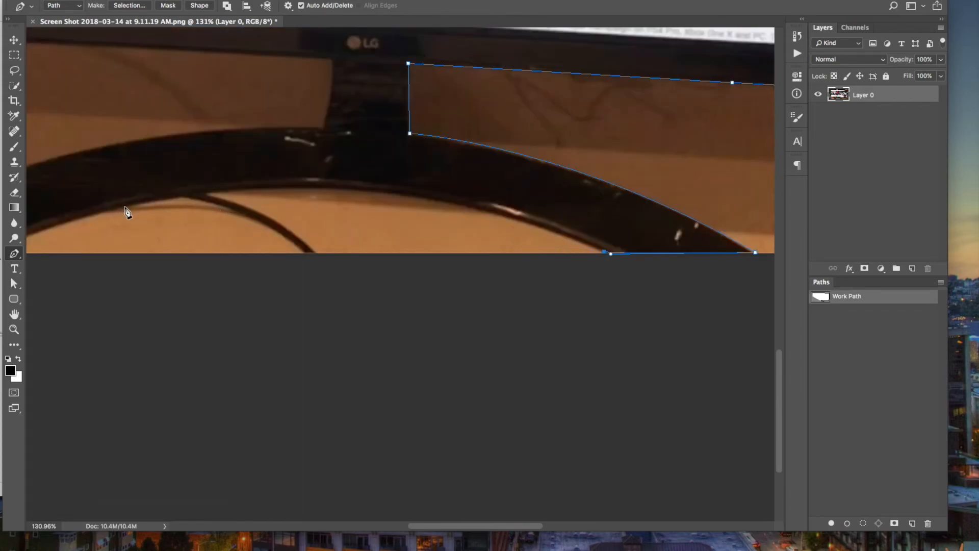
{"action": "left_click_drag", "start_coordinate": [127, 212], "coordinate": [426, 188]}
{"action": "left_click_drag", "start_coordinate": [282, 225], "coordinate": [142, 292]}
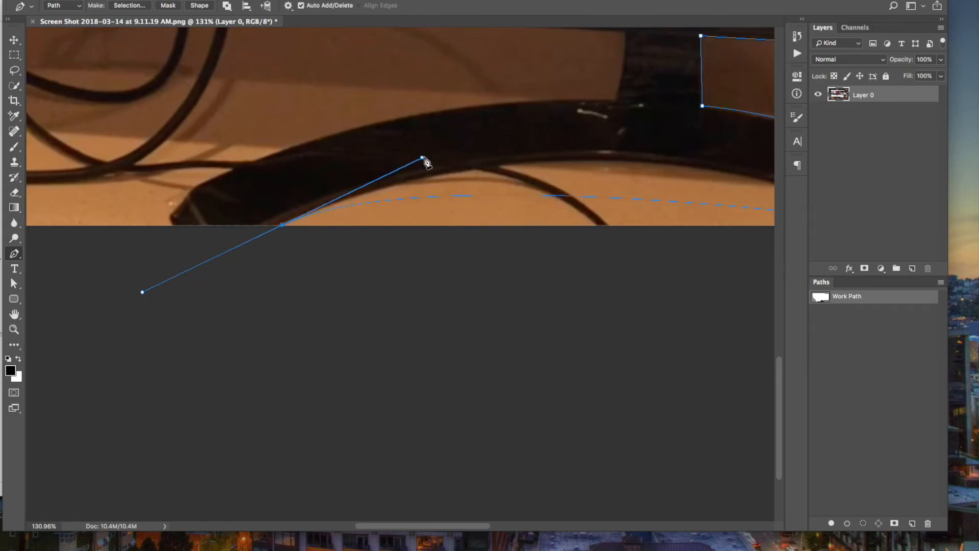
{"action": "left_click_drag", "start_coordinate": [425, 159], "coordinate": [513, 97]}
{"action": "left_click_drag", "start_coordinate": [594, 85], "coordinate": [616, 82]}
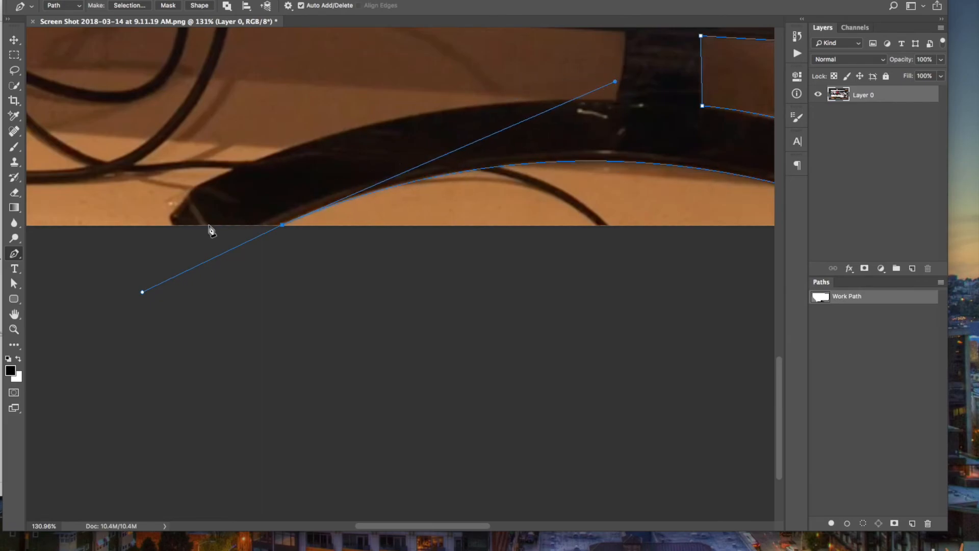
{"action": "left_click", "coordinate": [282, 226], "text": "alt"}
- Trace around the left foot's tip, along its curved upper edge and up the left side of the stand's neck
{"action": "left_click_drag", "start_coordinate": [175, 225], "coordinate": [200, 182]}
{"action": "left_click_drag", "start_coordinate": [351, 165], "coordinate": [229, 244]}
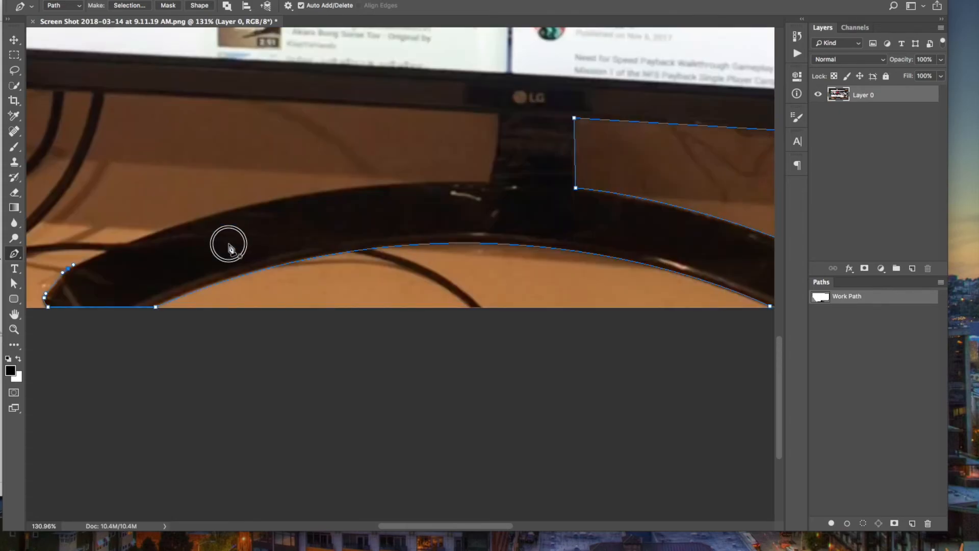
{"action": "left_click_drag", "start_coordinate": [487, 182], "coordinate": [605, 212]}
{"action": "left_click_drag", "start_coordinate": [668, 207], "coordinate": [501, 127]}
{"action": "left_click", "coordinate": [498, 113]}
{"action": "left_click", "coordinate": [422, 109]}
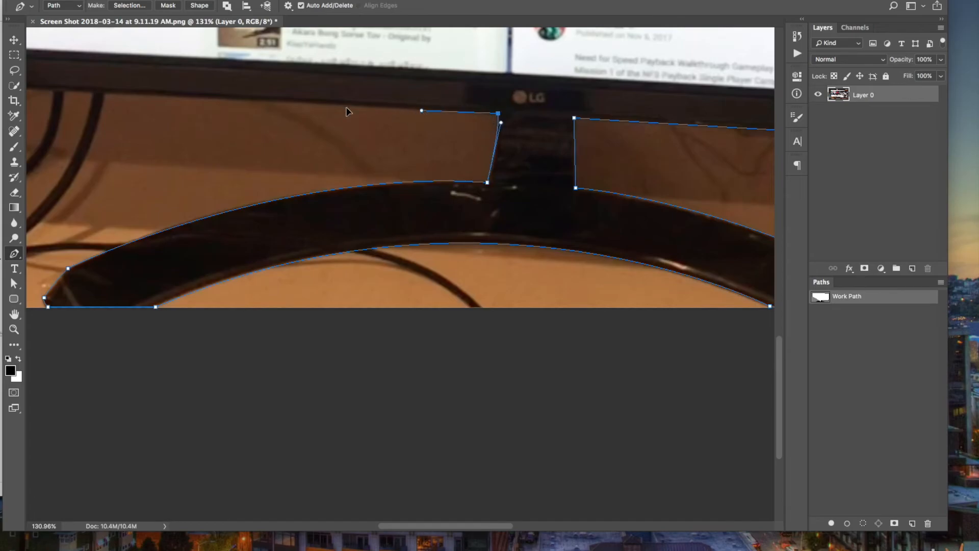
- Continue the path along the monitor's lower edge left of the stand and fit its curve around the lower-left corner
{"action": "left_click_drag", "start_coordinate": [476, 179], "coordinate": [508, 187]}
{"action": "left_click_drag", "start_coordinate": [109, 142], "coordinate": [450, 211]}
{"action": "left_click_drag", "start_coordinate": [380, 206], "coordinate": [386, 183]}
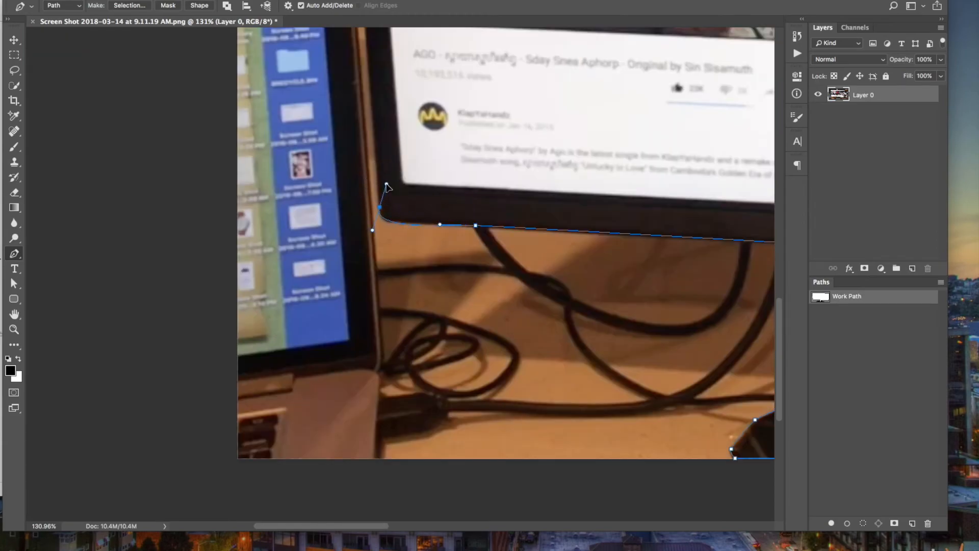
{"action": "left_click_drag", "start_coordinate": [440, 227], "coordinate": [419, 224]}
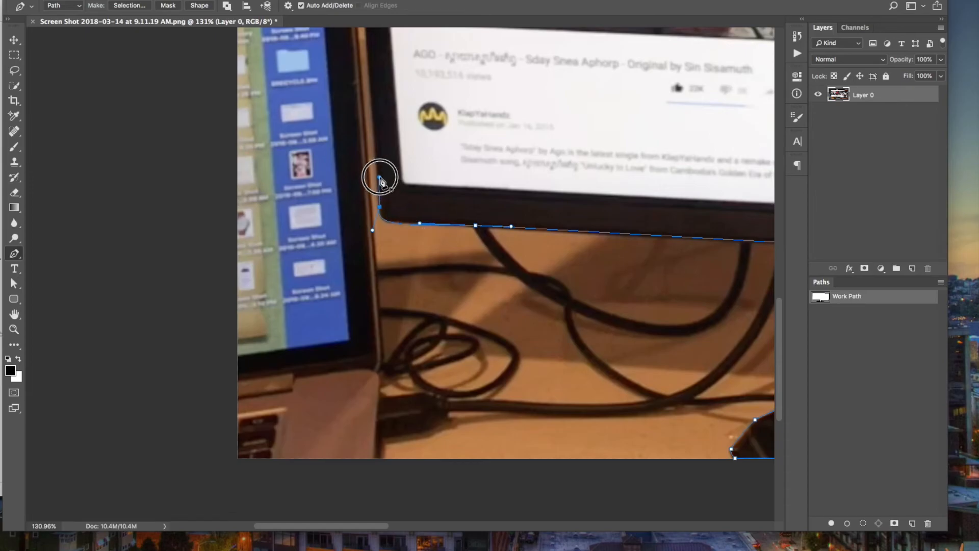
{"action": "left_click_drag", "start_coordinate": [382, 174], "coordinate": [414, 448]}
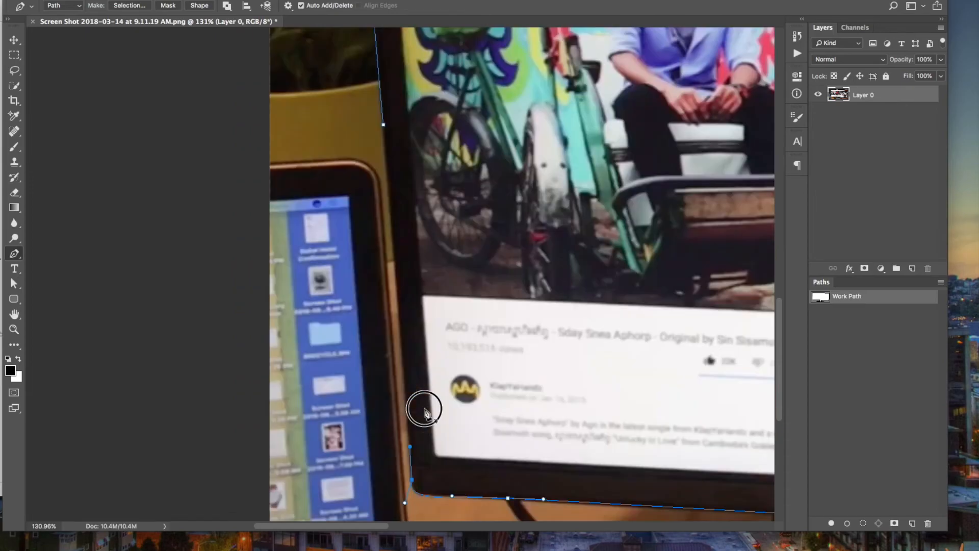
- Close the outline path at the monitor's left edge and save the work path under its default name
{"action": "left_click", "coordinate": [383, 125]}
{"action": "key", "text": "super+space"}
{"action": "left_click_drag", "start_coordinate": [602, 237], "coordinate": [498, 250]}
{"action": "left_click", "coordinate": [901, 374]}
{"action": "left_click", "coordinate": [854, 299]}
{"action": "double_click", "coordinate": [854, 299]}
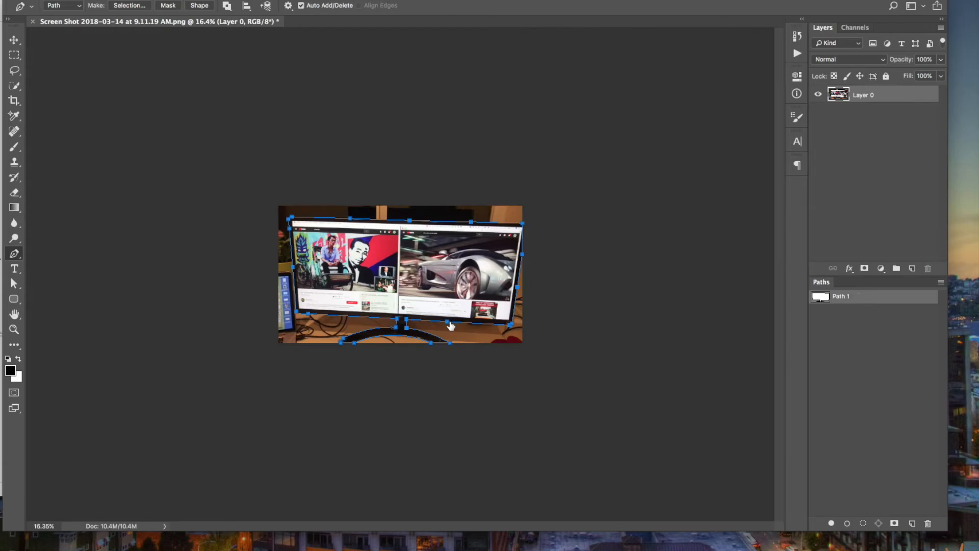
- Load the saved monitor path as a selection and add a layer mask from it to Layer 0
{"action": "key", "text": "super+space"}
{"action": "left_click_drag", "start_coordinate": [416, 274], "coordinate": [464, 268]}
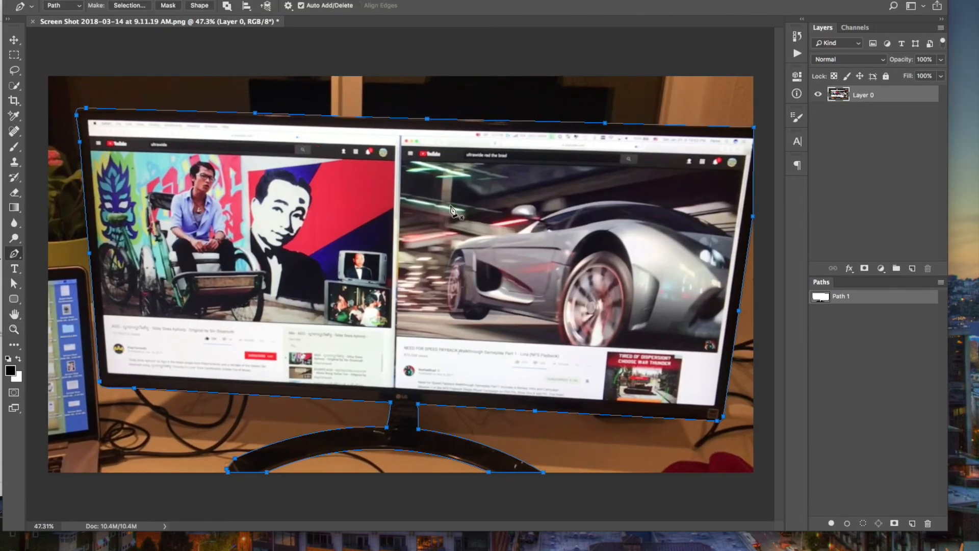
{"action": "left_click", "coordinate": [902, 184]}
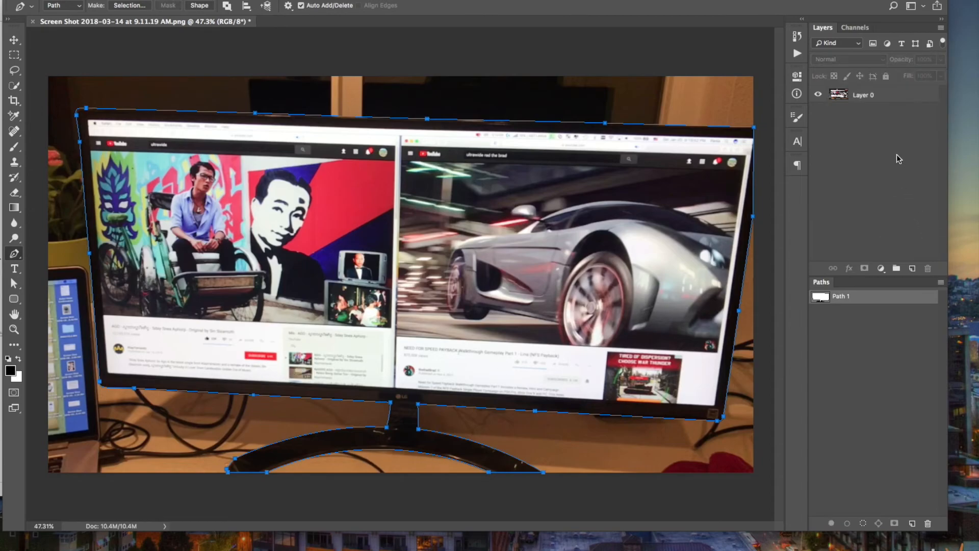
{"action": "left_click", "coordinate": [822, 299], "text": "super"}
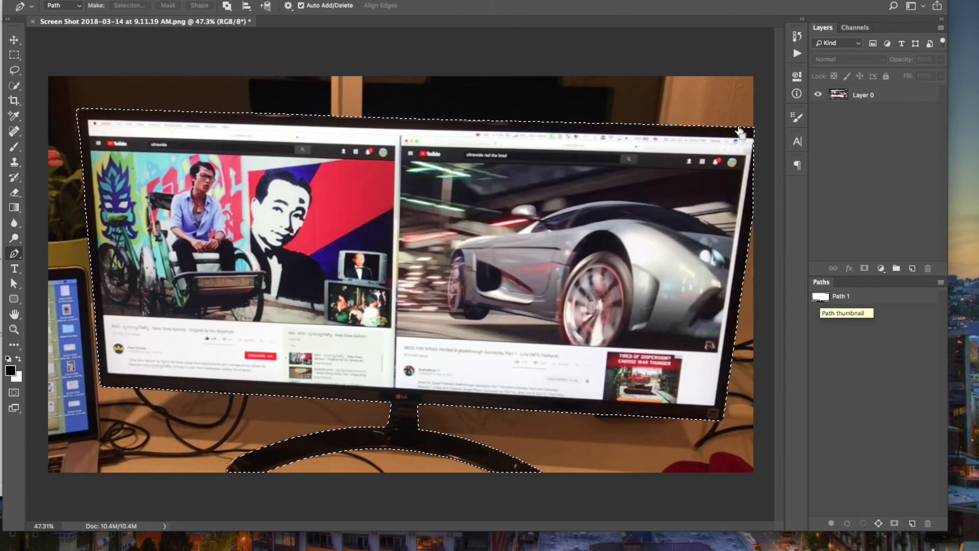
{"action": "left_click", "coordinate": [845, 95]}
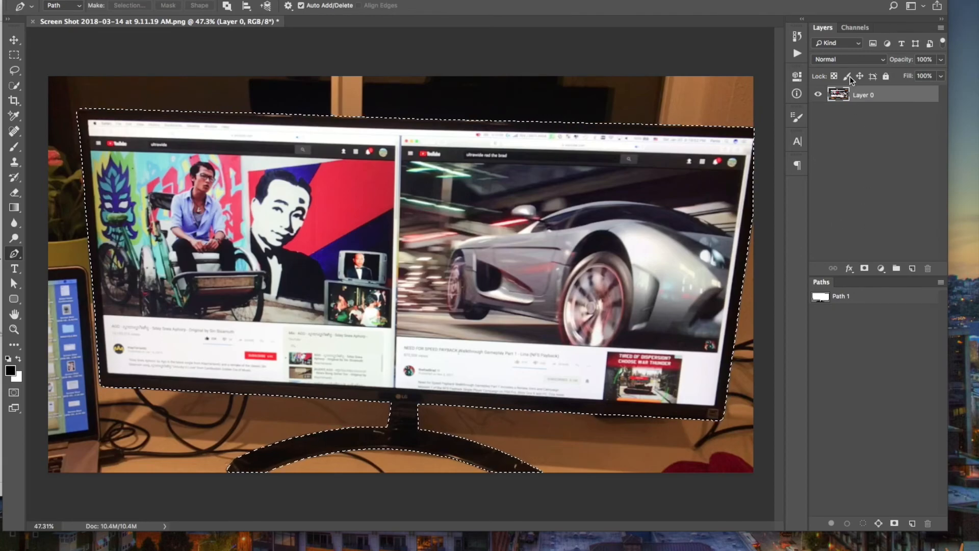
{"action": "left_click", "coordinate": [865, 269]}
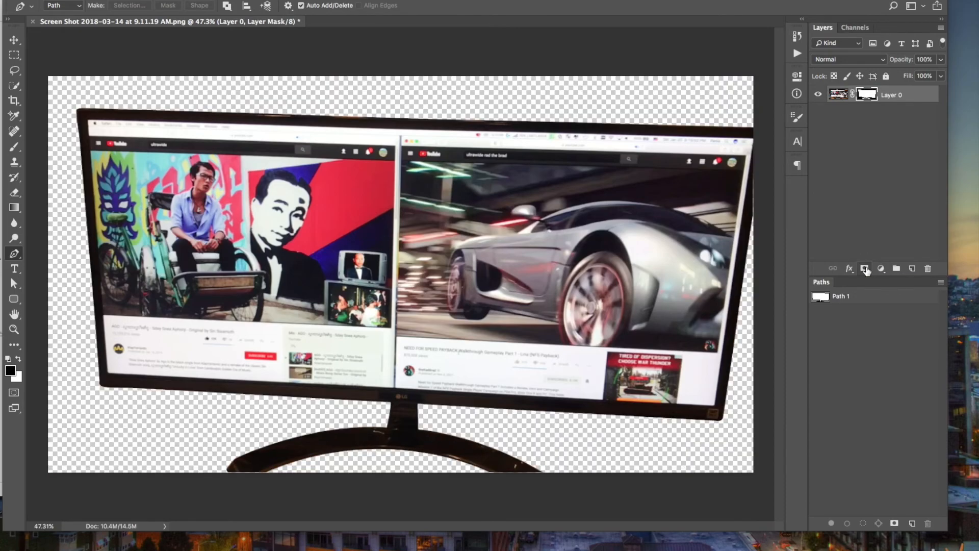
- Create a new layer above the masked monitor and name it BG
{"action": "left_click", "coordinate": [912, 269]}
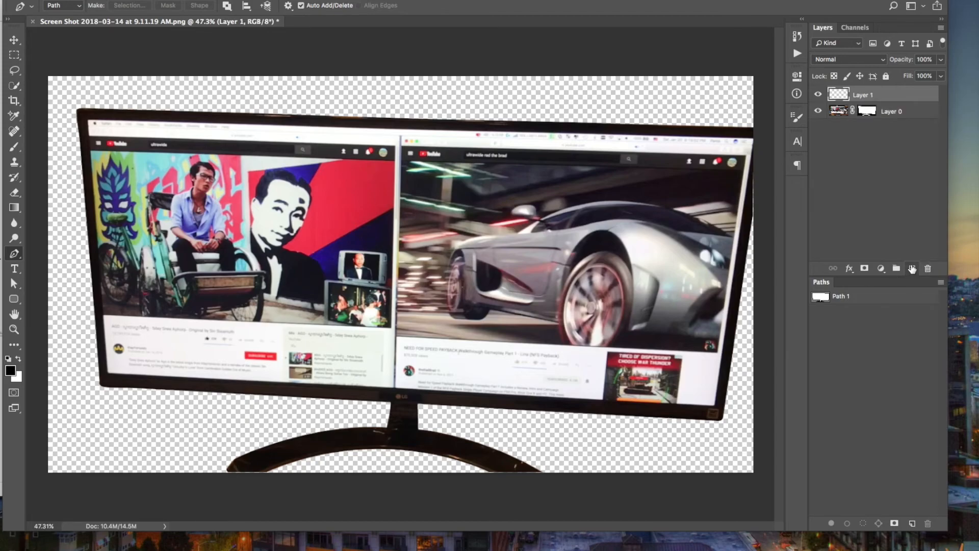
{"action": "double_click", "coordinate": [870, 94]}
{"action": "type", "text": "BG"}
{"action": "key", "text": "Return"}
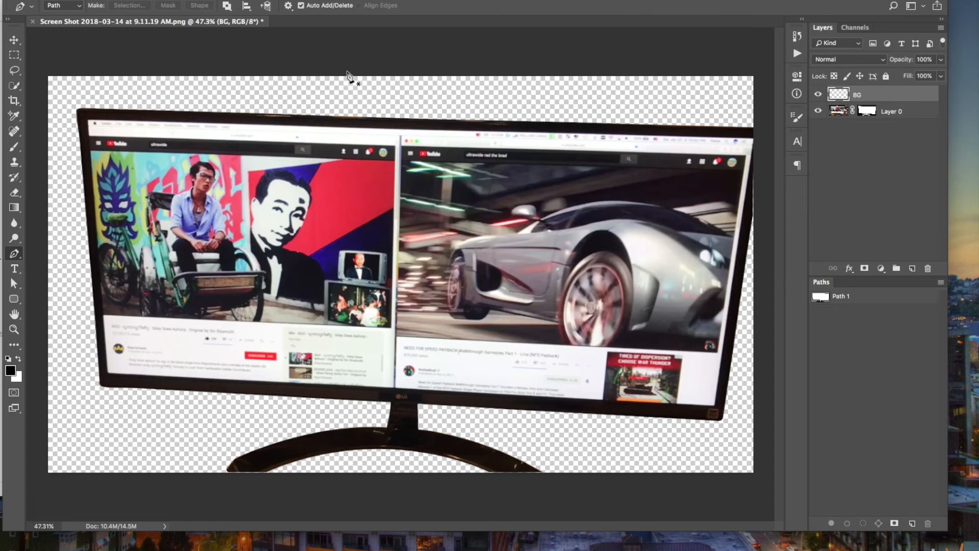
- Draw a closed path around the canvas's left part with a slanted, slightly curved right edge, save it and load it as a selection
{"action": "left_click_drag", "start_coordinate": [347, 71], "coordinate": [259, 494]}
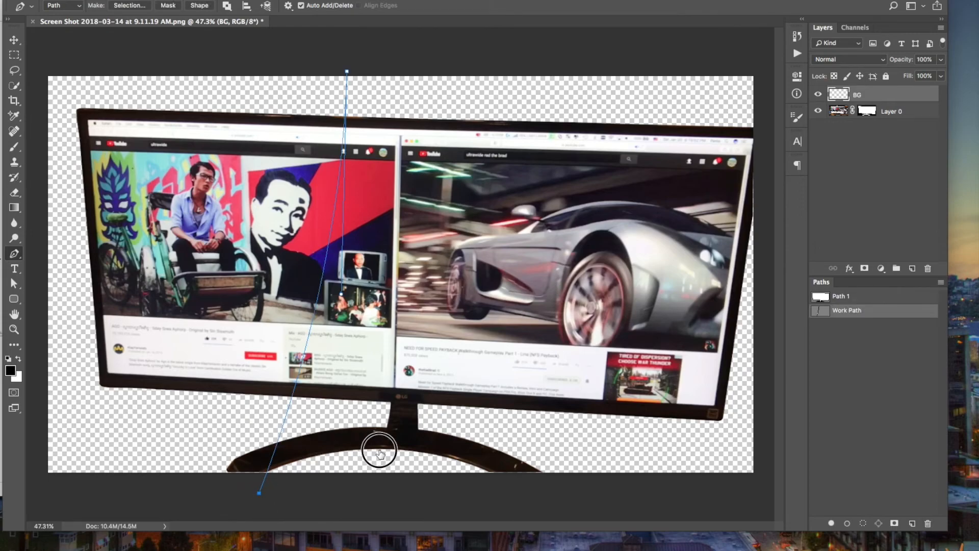
{"action": "left_click", "coordinate": [43, 477]}
{"action": "left_click", "coordinate": [43, 53]}
{"action": "left_click", "coordinate": [346, 72]}
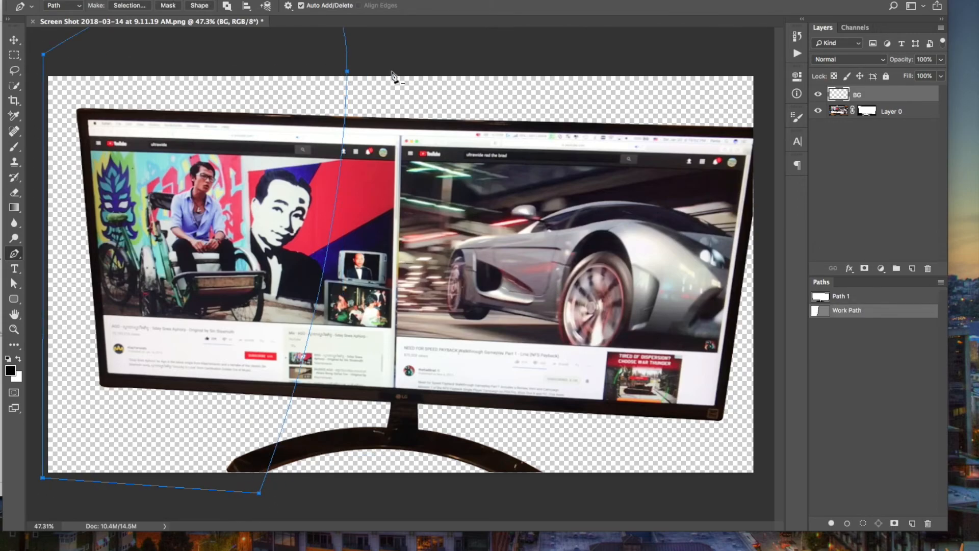
{"action": "key", "text": "Return"}
{"action": "left_click", "coordinate": [819, 317], "text": "super"}
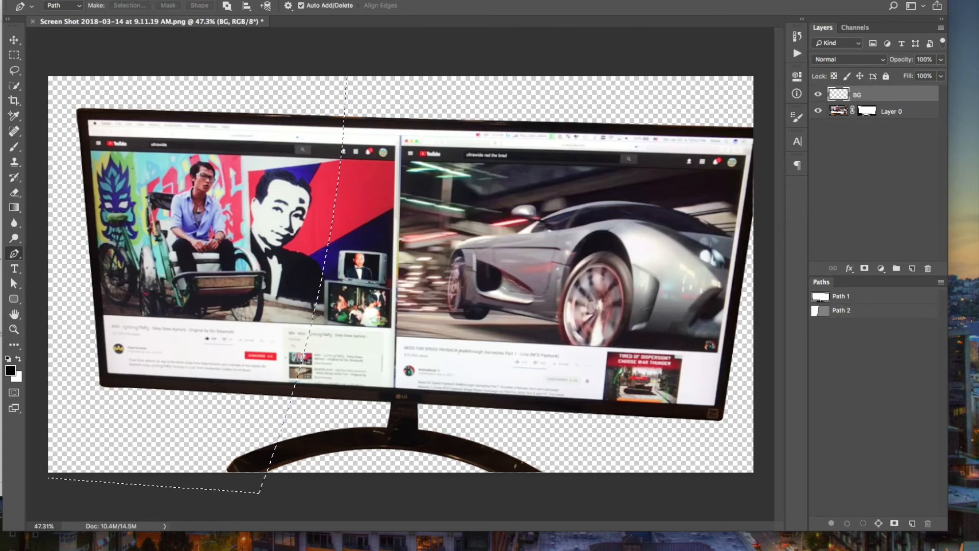
- Start a Fill on the selection with Color as its contents and open the fill colour for editing
{"action": "left_click", "coordinate": [125, 0]}
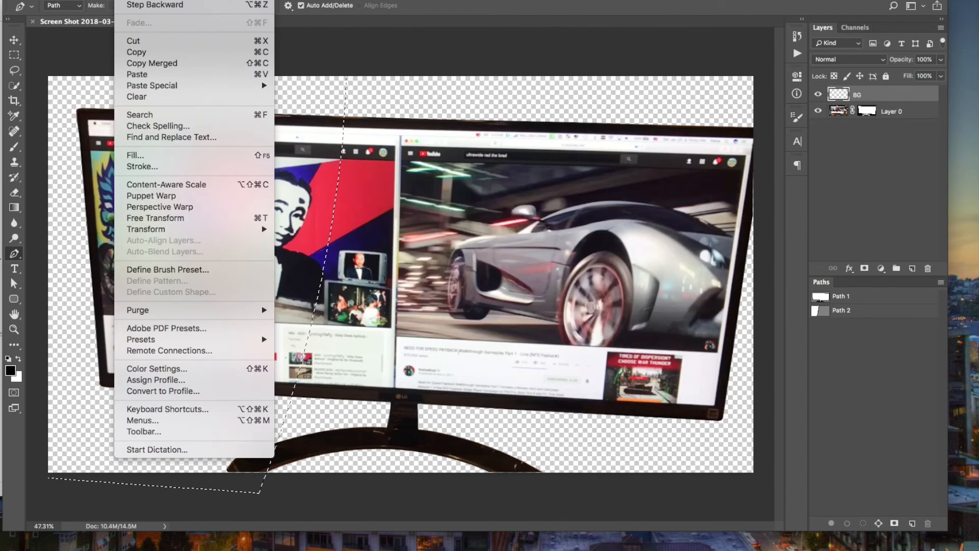
{"action": "left_click", "coordinate": [145, 155]}
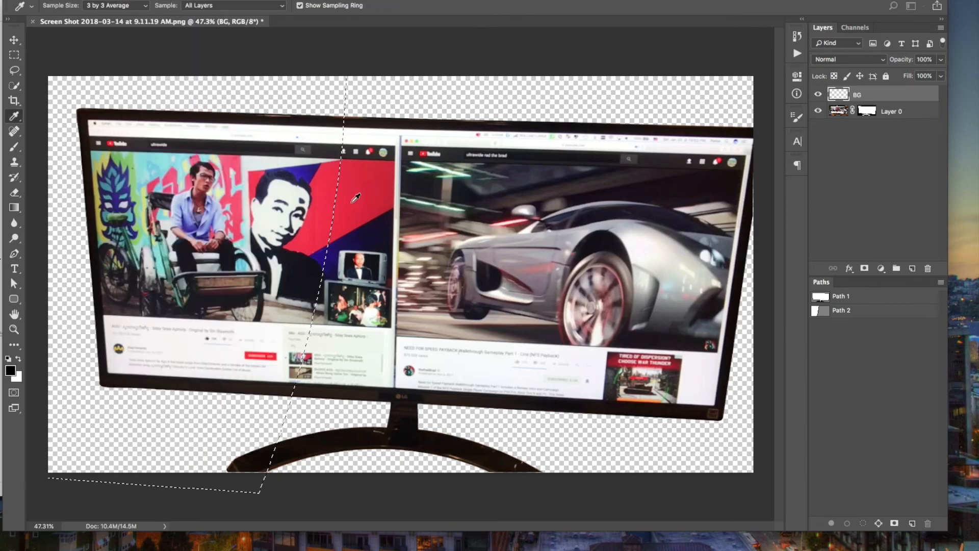
{"action": "left_click_drag", "start_coordinate": [777, 236], "coordinate": [677, 233]}
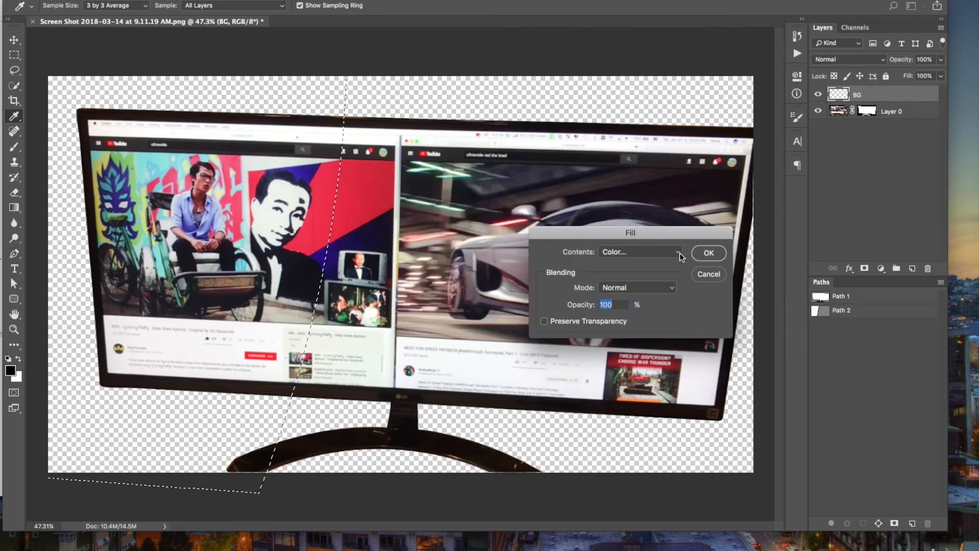
{"action": "left_click", "coordinate": [678, 253]}
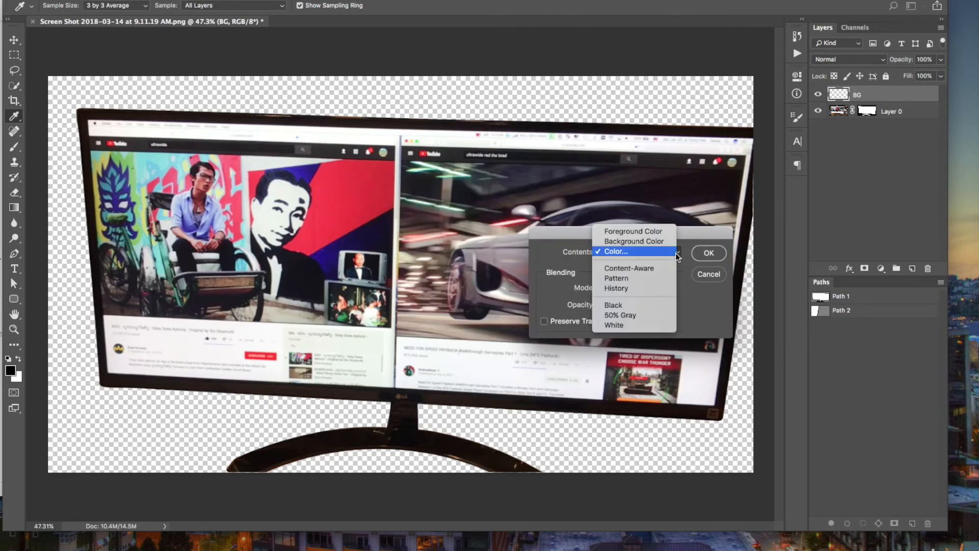
{"action": "left_click", "coordinate": [643, 251]}
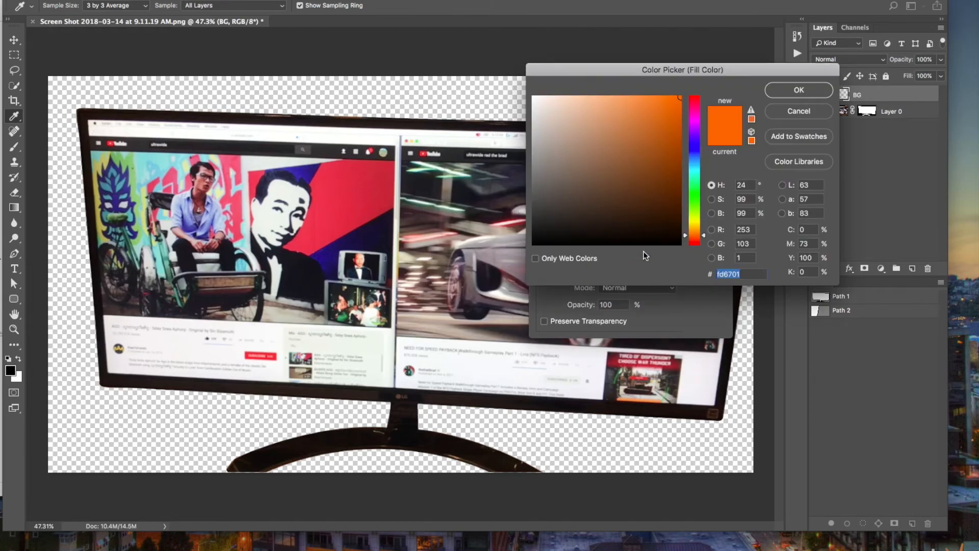
- Set the fill colour to yellow ffda0e and fill the selection on the BG layer
{"action": "left_click_drag", "start_coordinate": [695, 136], "coordinate": [694, 146]}
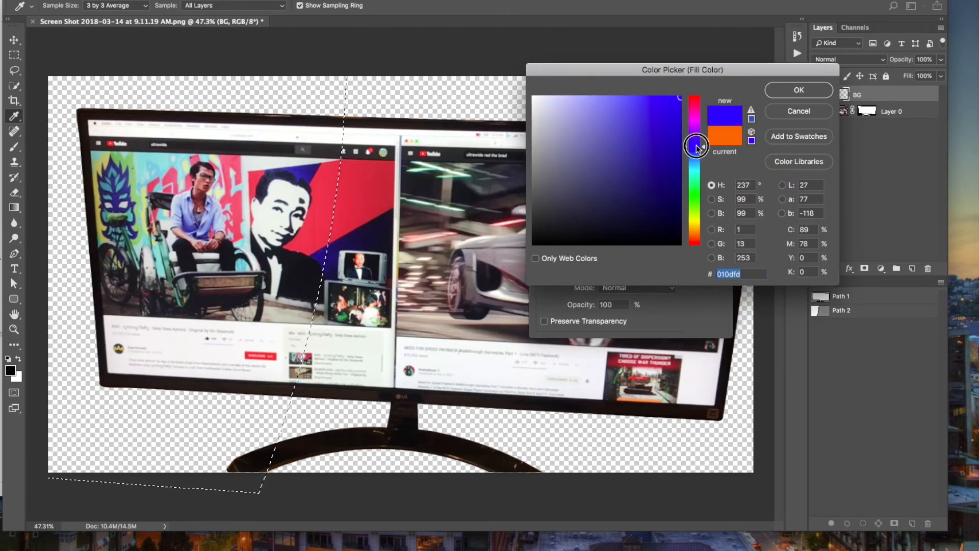
{"action": "mouse_move", "coordinate": [667, 109]}
{"action": "left_mouse_down"}
{"action": "mouse_move", "coordinate": [651, 97]}
{"action": "mouse_move", "coordinate": [651, 114]}
{"action": "mouse_move", "coordinate": [625, 98]}
{"action": "left_mouse_up"}
{"action": "left_click_drag", "start_coordinate": [704, 220], "coordinate": [699, 233]}
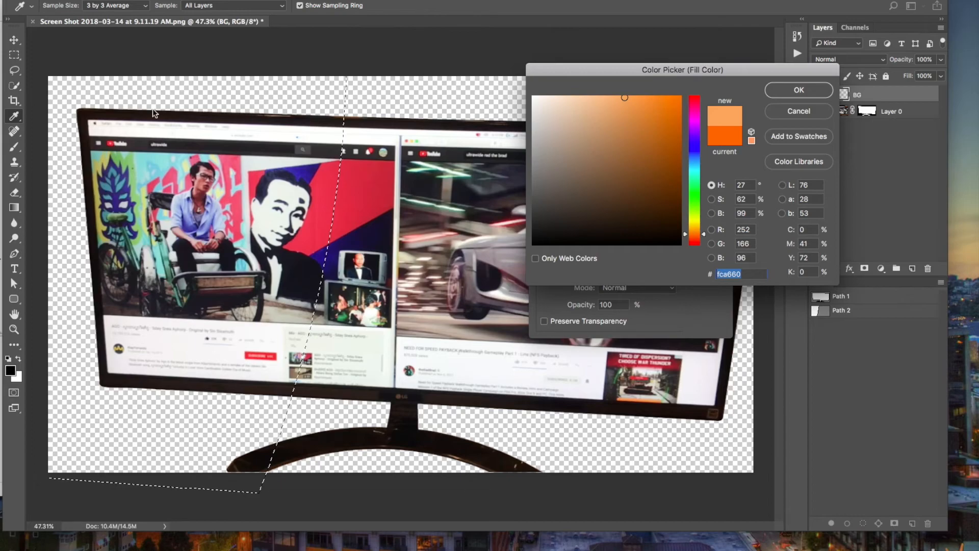
{"action": "left_click_drag", "start_coordinate": [692, 227], "coordinate": [695, 234]}
{"action": "left_click_drag", "start_coordinate": [668, 101], "coordinate": [673, 96]}
{"action": "left_click_drag", "start_coordinate": [699, 232], "coordinate": [699, 236]}
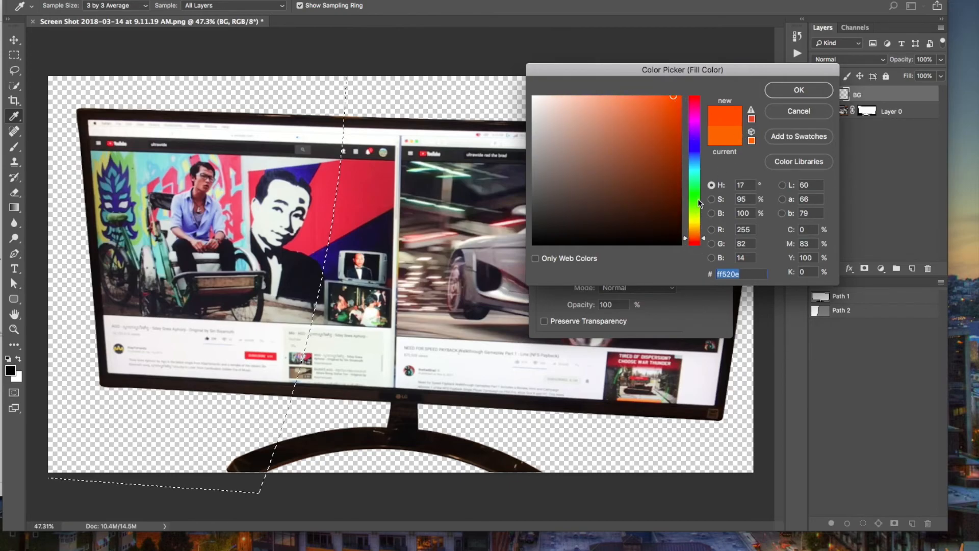
{"action": "left_click_drag", "start_coordinate": [697, 174], "coordinate": [700, 225]}
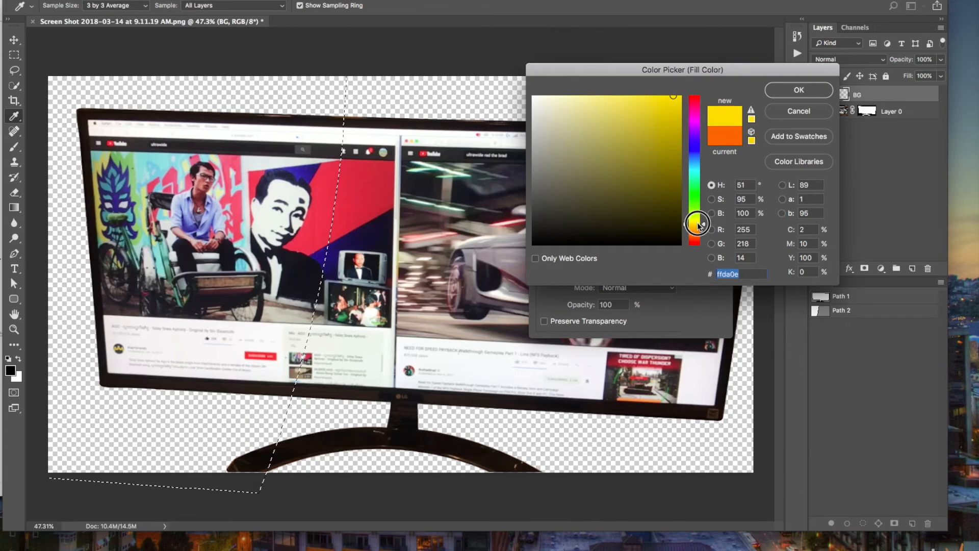
{"action": "left_click", "coordinate": [780, 90]}
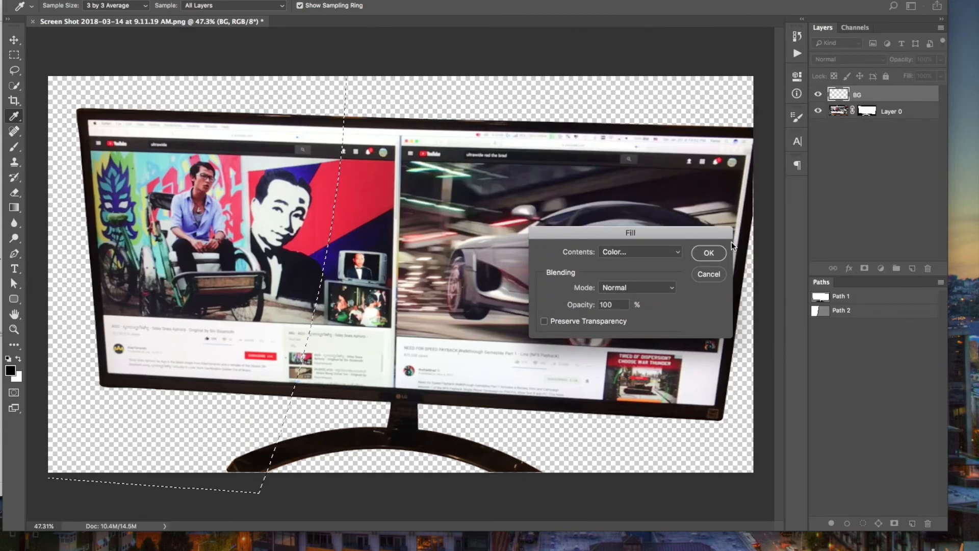
{"action": "left_click", "coordinate": [708, 253]}
{"action": "key", "text": "p"}
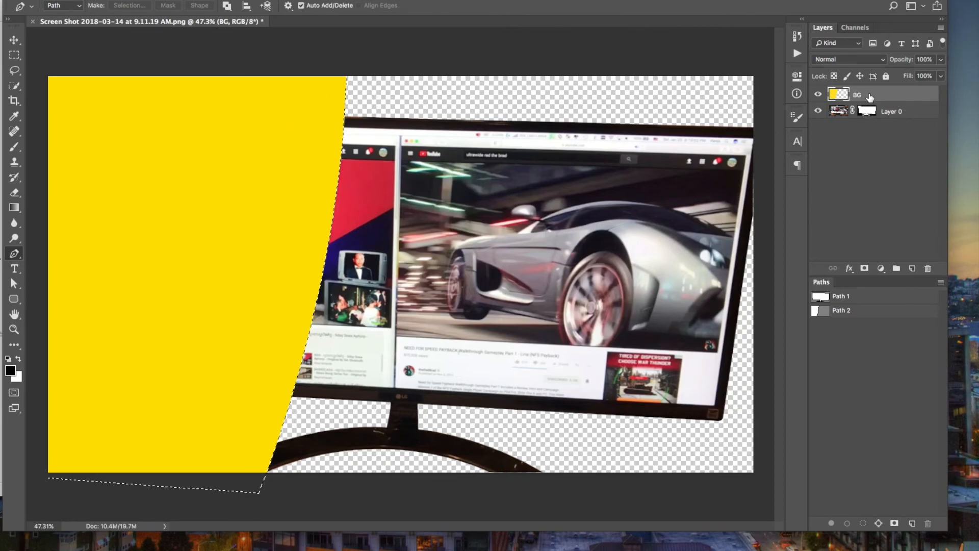
- Move the BG layer beneath the monitor layer and rename it BG1
{"action": "left_click_drag", "start_coordinate": [880, 95], "coordinate": [878, 120]}
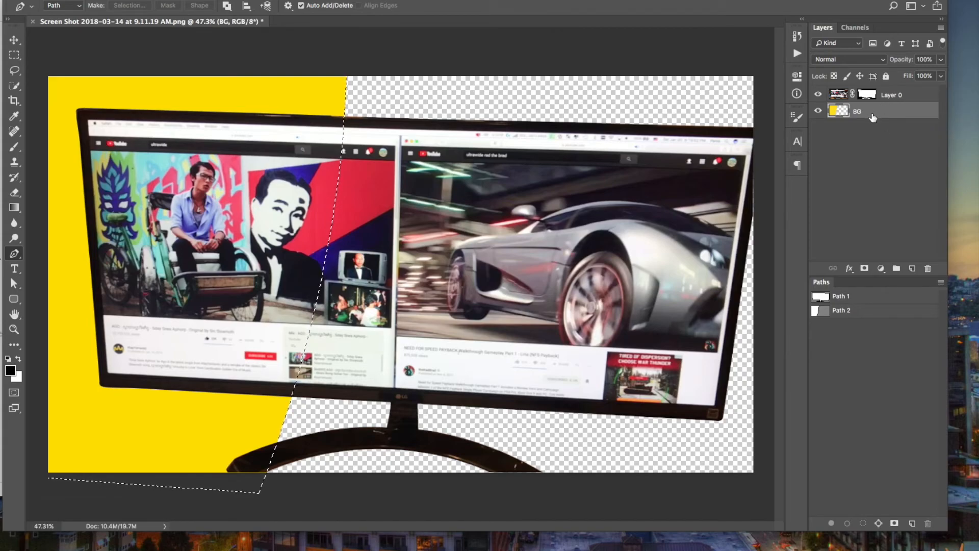
{"action": "key", "text": "h"}
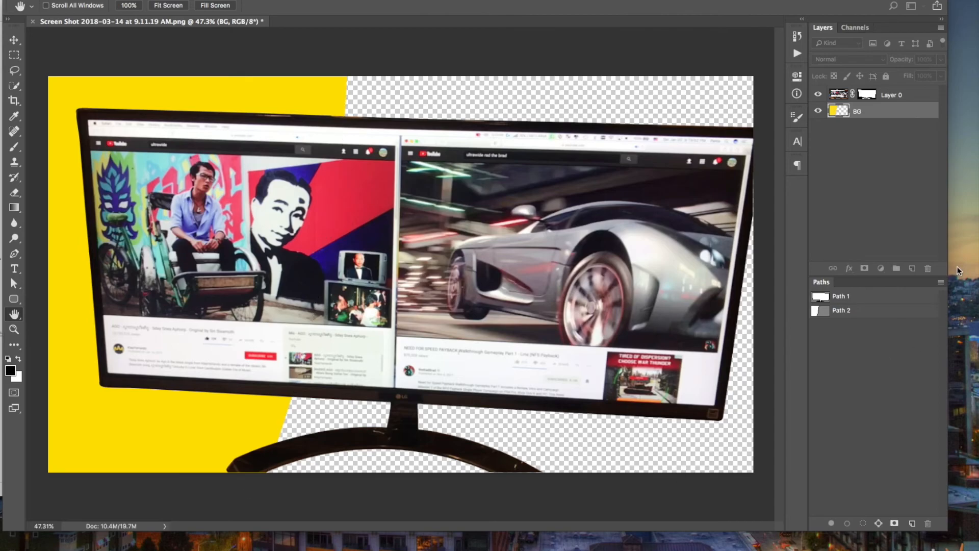
{"action": "key", "text": "p"}
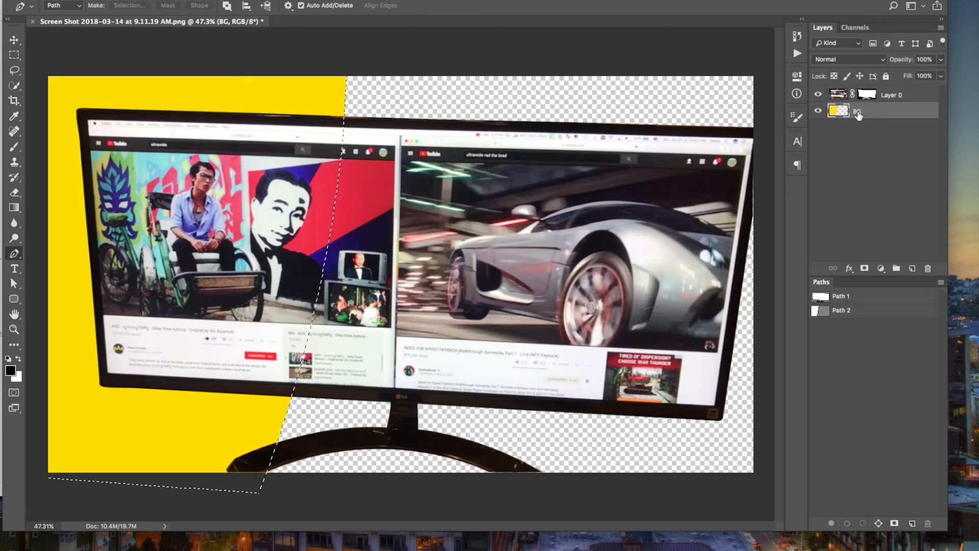
{"action": "double_click", "coordinate": [858, 112]}
{"action": "type", "text": "1"}
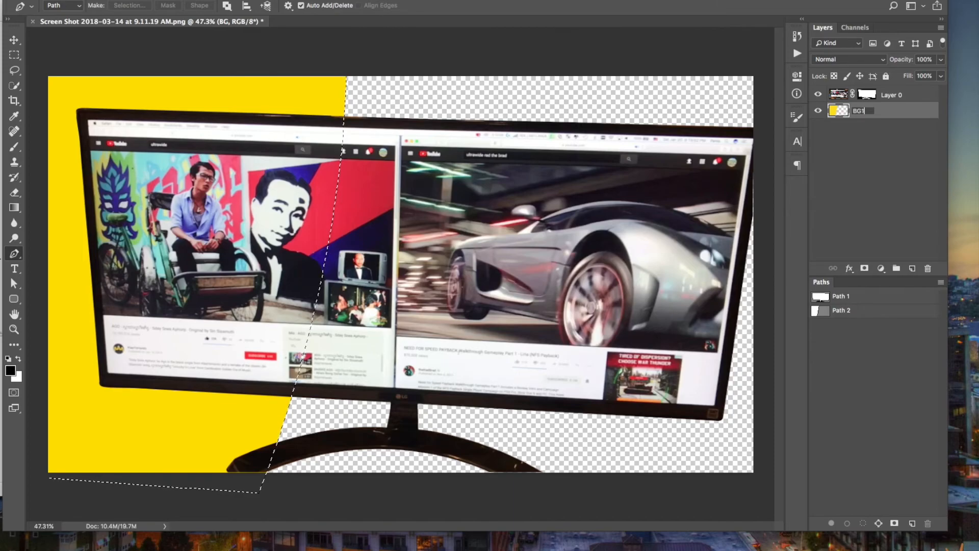
{"action": "key", "text": "Return"}
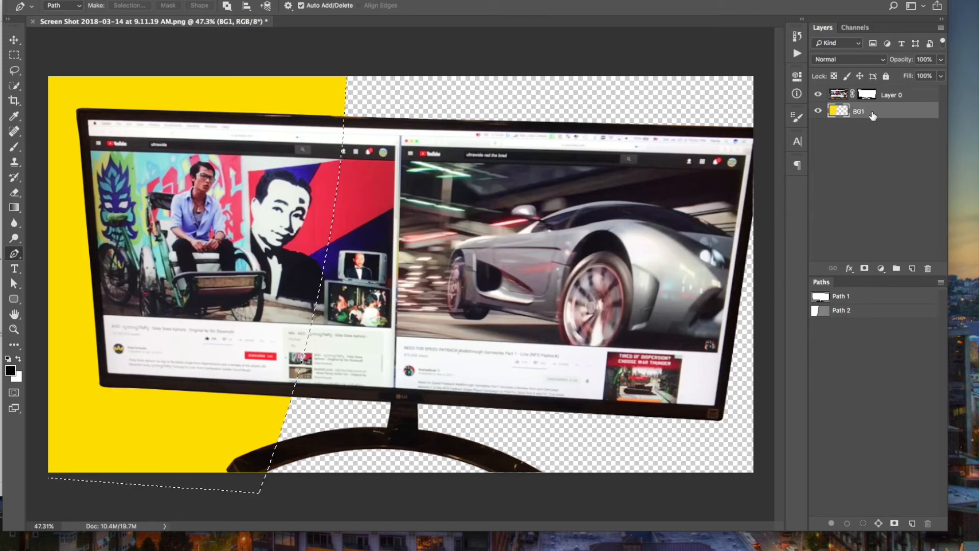
{"action": "key", "text": "h"}
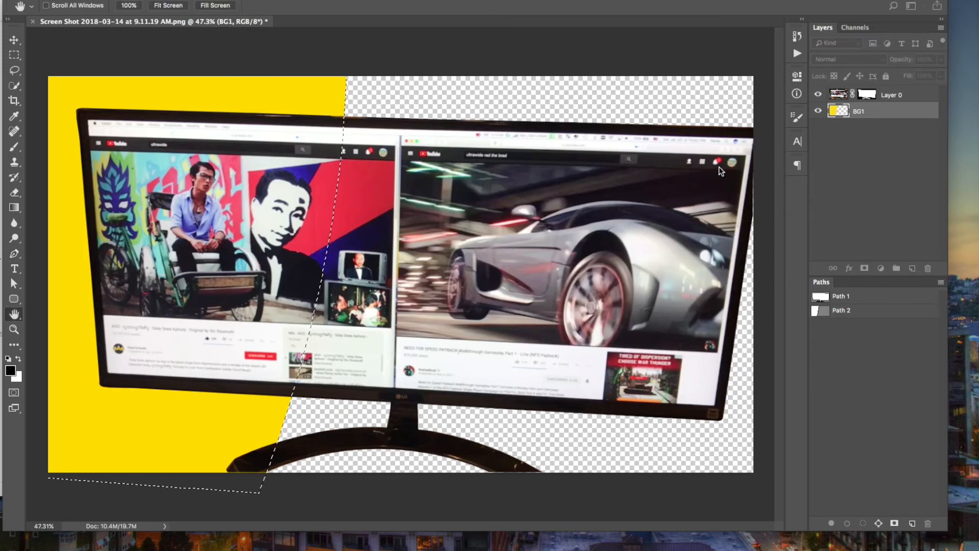
{"action": "left_click_drag", "start_coordinate": [739, 325], "coordinate": [798, 156]}
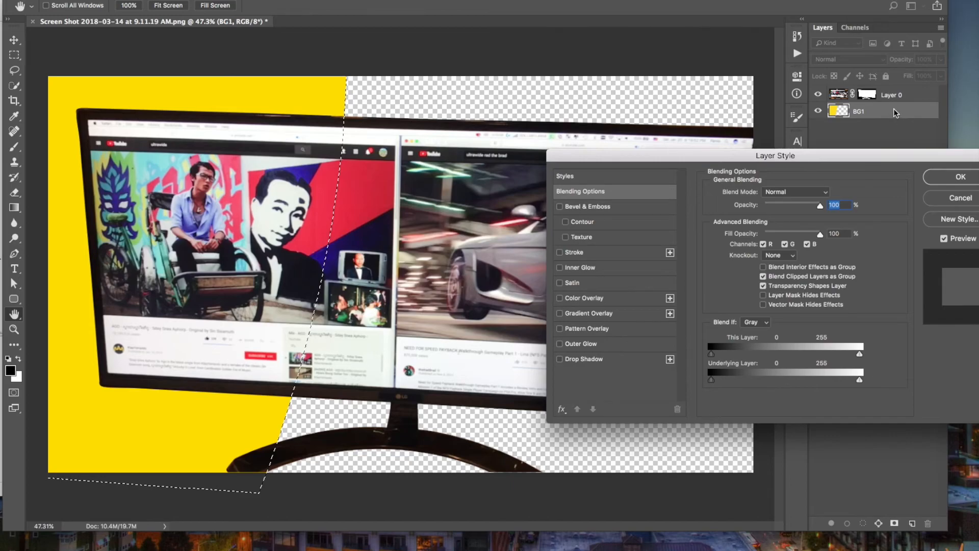
{"action": "left_click", "coordinate": [955, 200]}
- Open the BG1 layer's blending options and enable a Color Overlay effect with its settings shown
{"action": "right_click", "coordinate": [890, 110]}
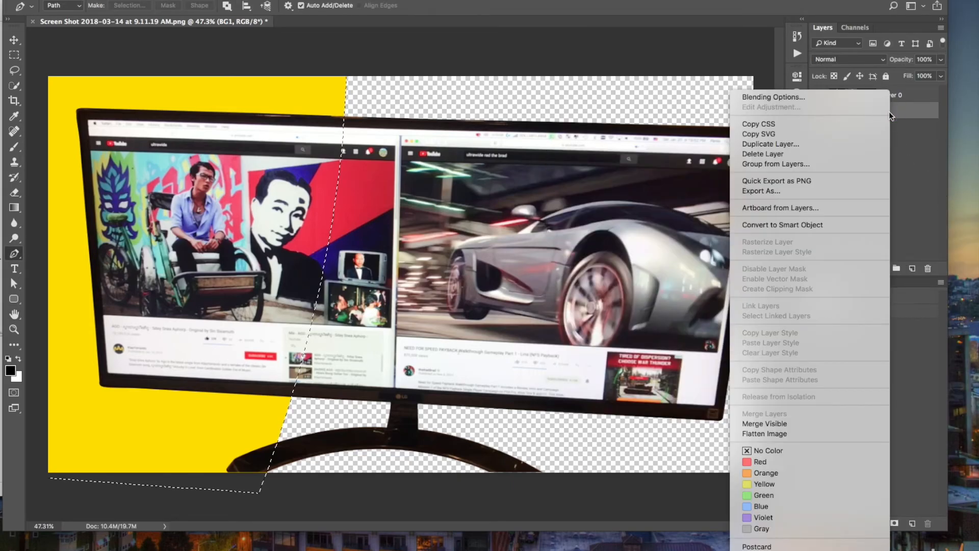
{"action": "left_click", "coordinate": [846, 96]}
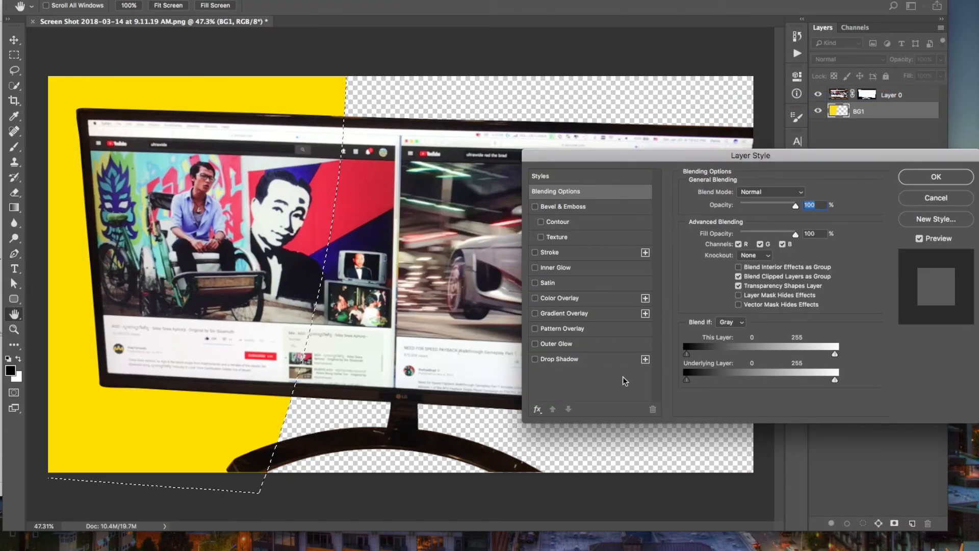
{"action": "left_click_drag", "start_coordinate": [772, 154], "coordinate": [707, 216]}
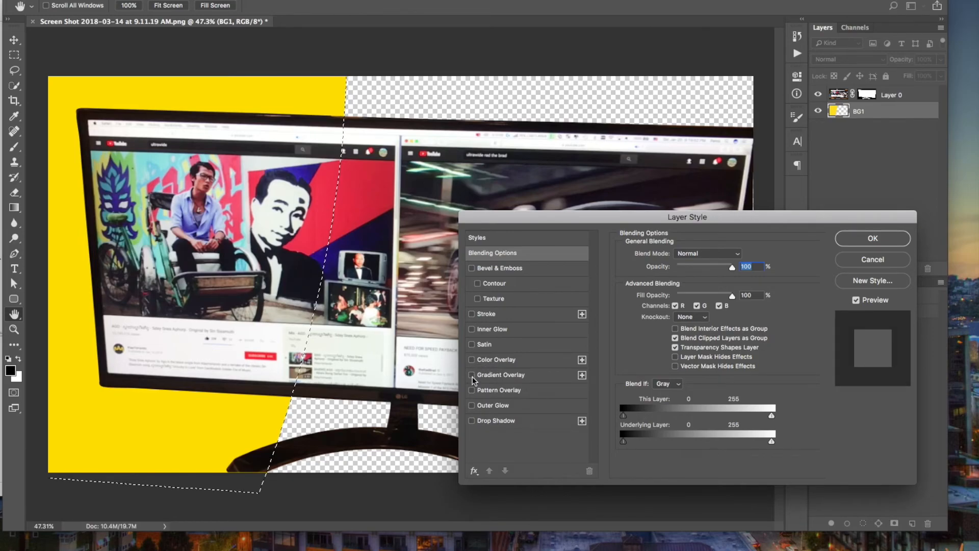
{"action": "left_click", "coordinate": [472, 360]}
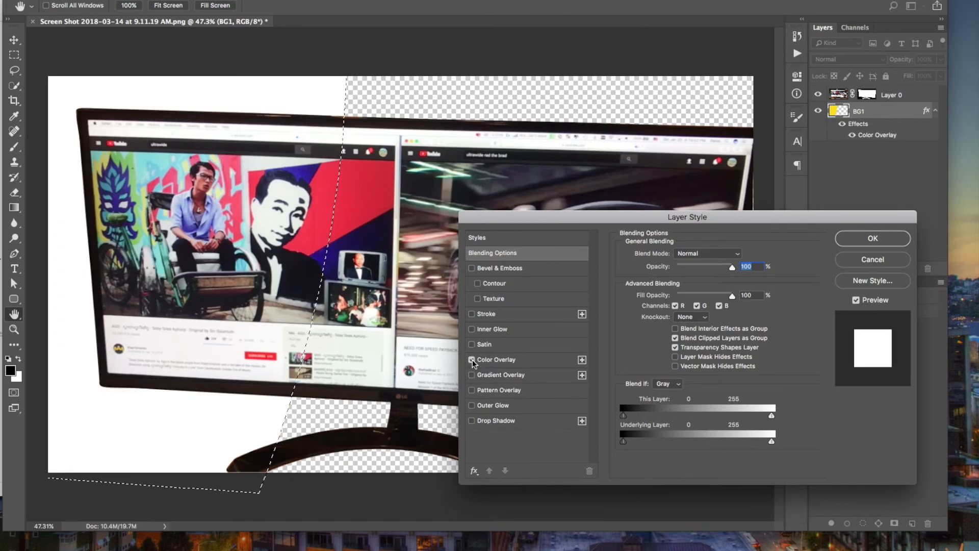
{"action": "left_click", "coordinate": [472, 359]}
{"action": "left_click", "coordinate": [471, 359]}
{"action": "left_click", "coordinate": [472, 361]}
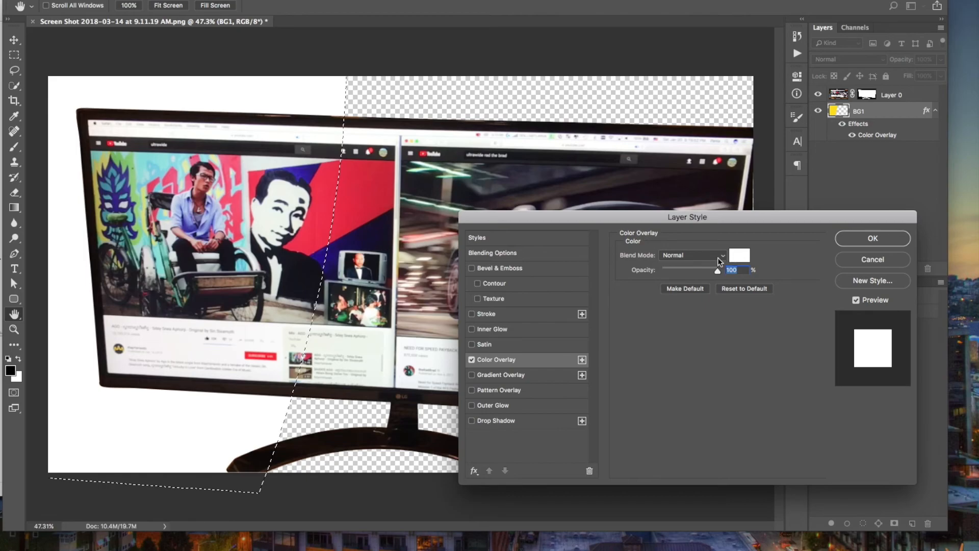
- Try out pink, lime green, magenta, red and turquoise as the Color Overlay colour on BG1
{"action": "left_click", "coordinate": [740, 259]}
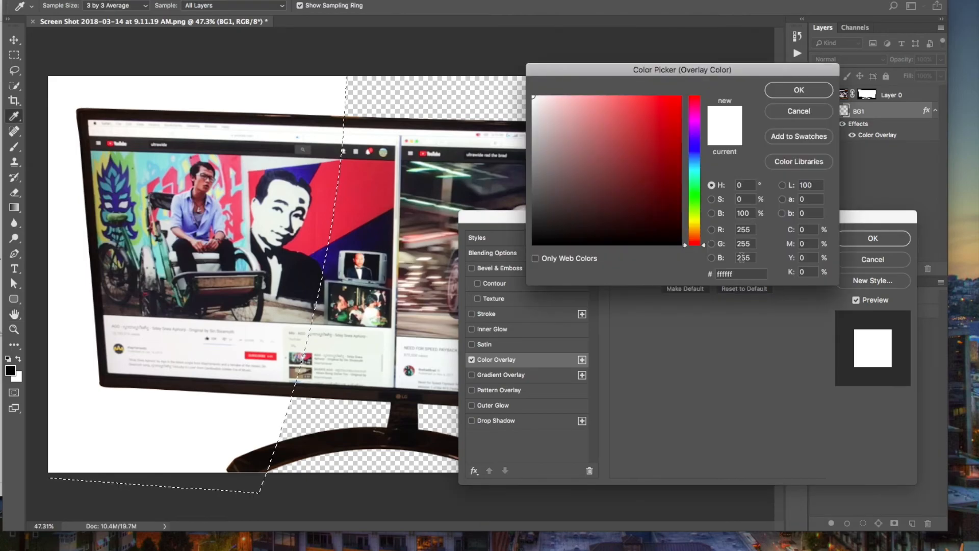
{"action": "left_click_drag", "start_coordinate": [716, 76], "coordinate": [737, 296]}
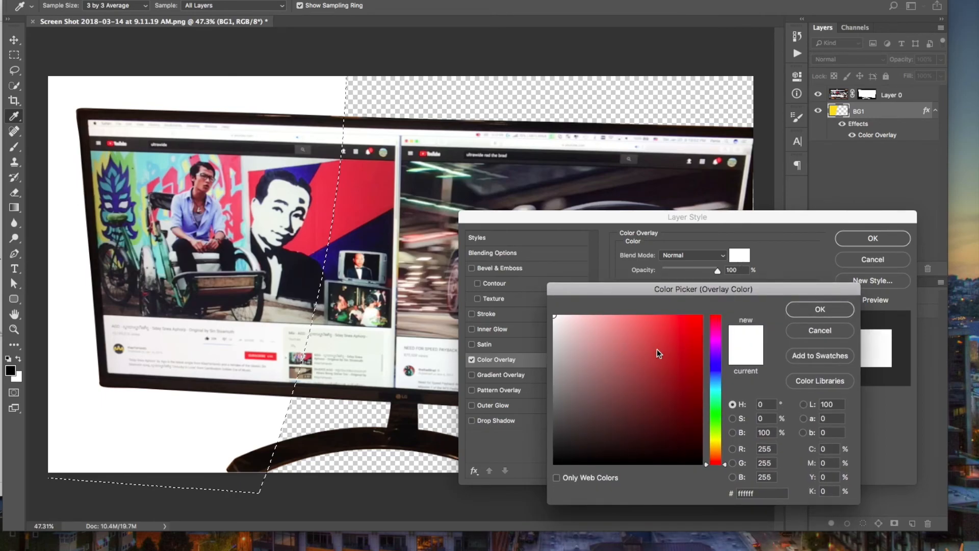
{"action": "left_click", "coordinate": [693, 332]}
{"action": "left_click_drag", "start_coordinate": [715, 432], "coordinate": [718, 327]}
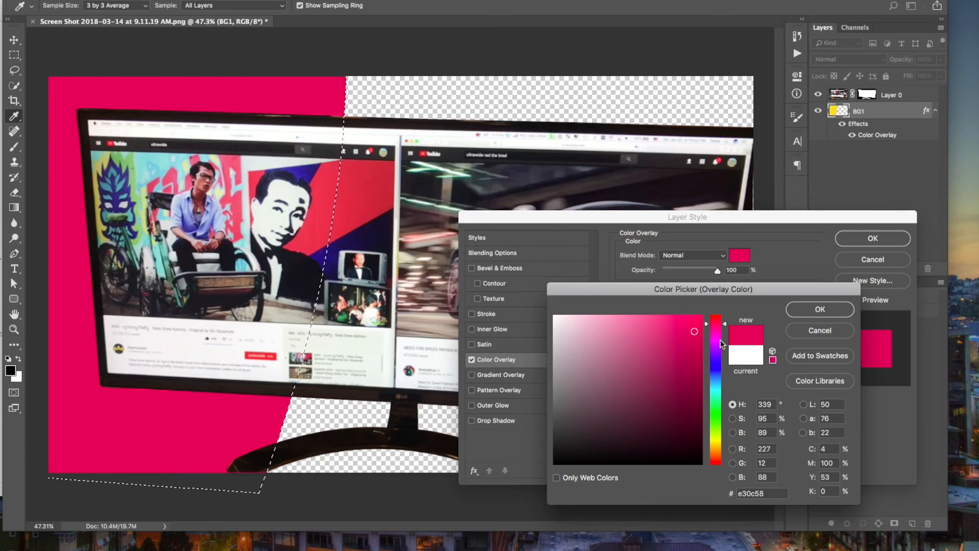
{"action": "mouse_move", "coordinate": [712, 415]}
{"action": "left_mouse_down"}
{"action": "mouse_move", "coordinate": [716, 440]}
{"action": "mouse_move", "coordinate": [717, 433]}
{"action": "left_mouse_up"}
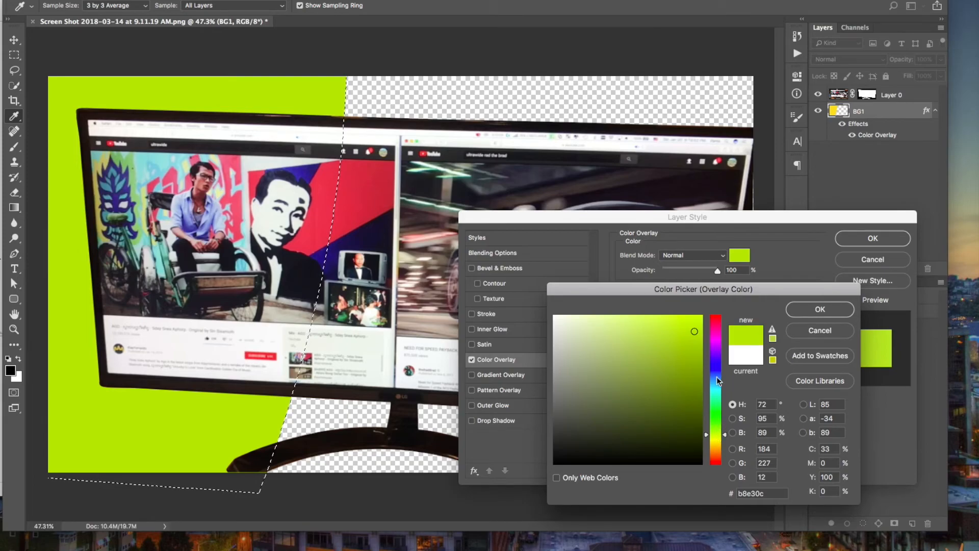
{"action": "left_click", "coordinate": [717, 325]}
{"action": "left_click", "coordinate": [716, 334]}
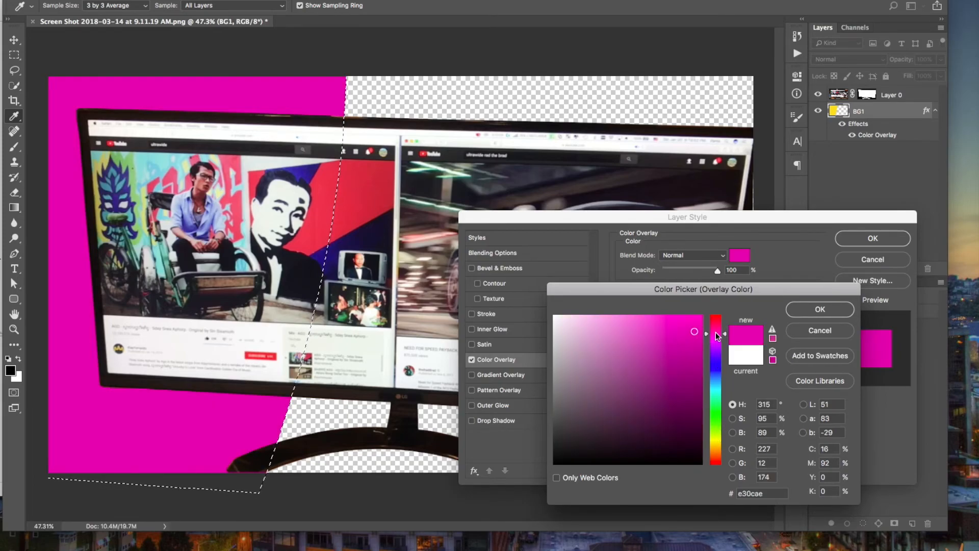
{"action": "left_click", "coordinate": [715, 321]}
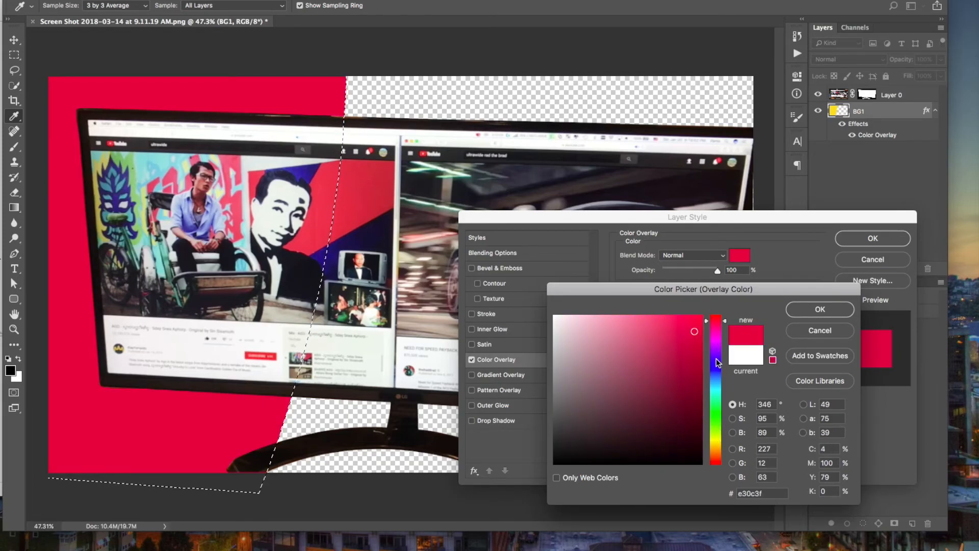
{"action": "left_click", "coordinate": [717, 377]}
{"action": "left_click", "coordinate": [717, 384]}
{"action": "left_click", "coordinate": [718, 392]}
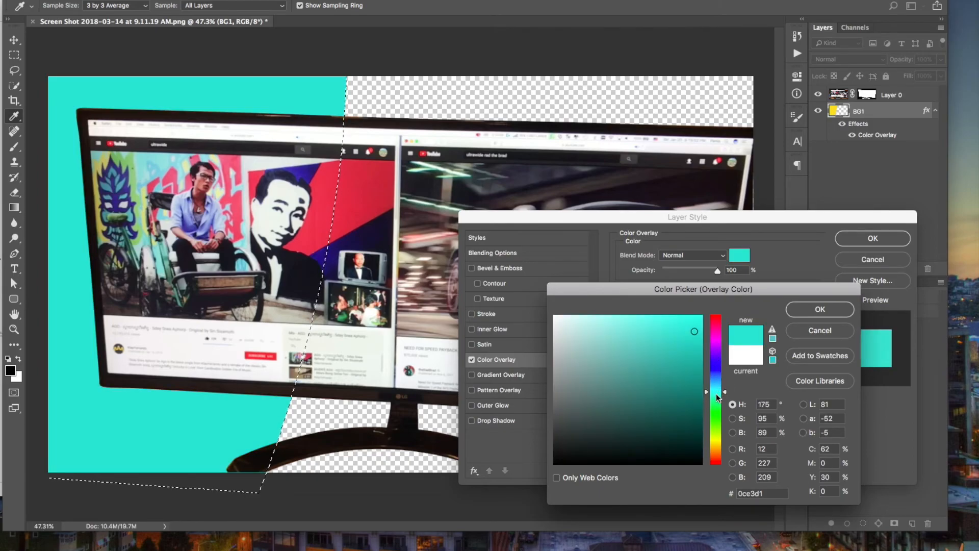
- Set the overlay colour to yellow e3cc0c and apply the layer style to BG1
{"action": "left_click", "coordinate": [716, 433]}
{"action": "left_click", "coordinate": [717, 441]}
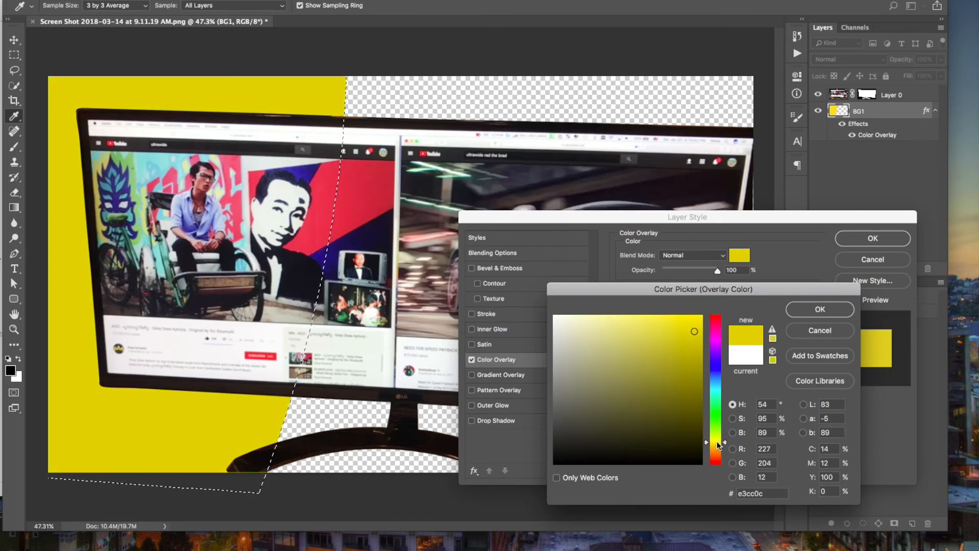
{"action": "left_click", "coordinate": [808, 310]}
{"action": "left_click", "coordinate": [871, 241]}
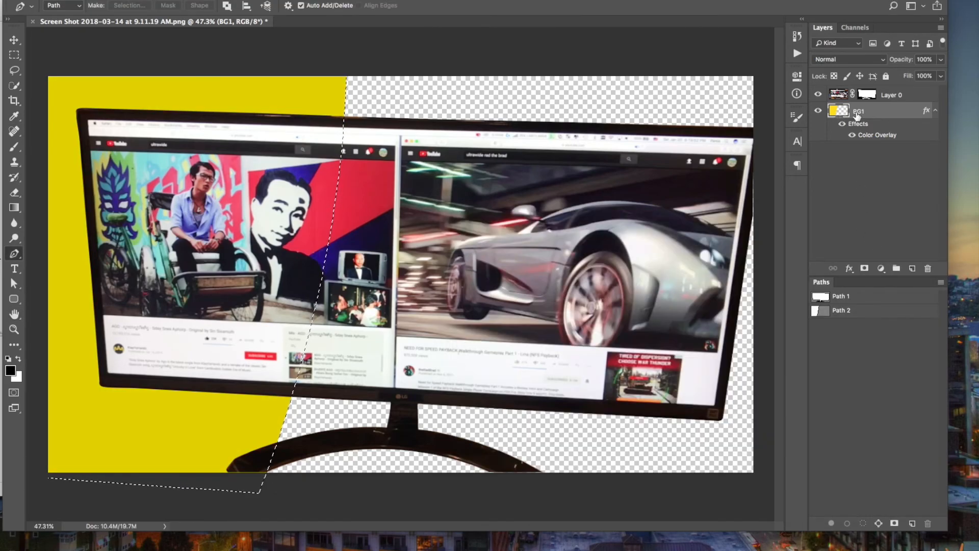
- Reopen BG1's blending options, turn off Color Overlay and enable Gradient Overlay with its settings shown
{"action": "right_click", "coordinate": [862, 114]}
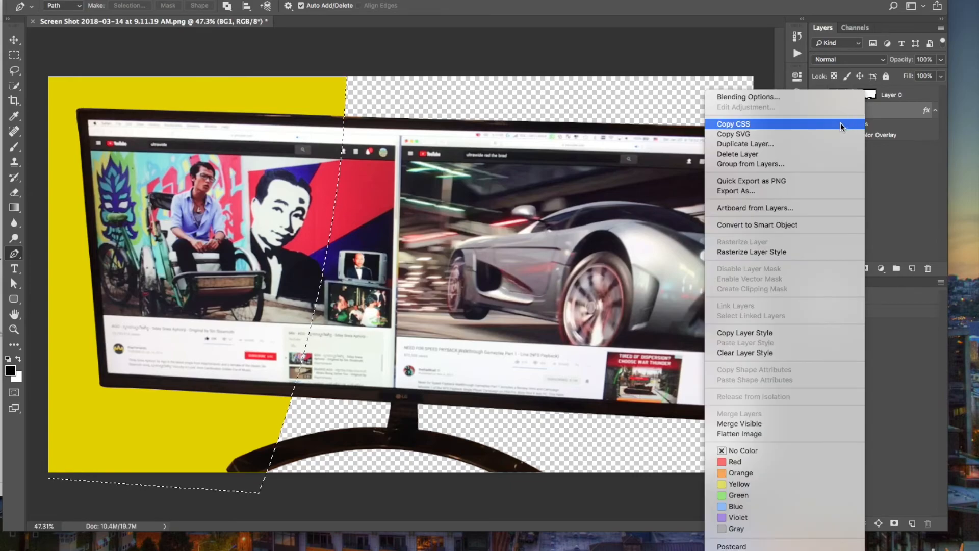
{"action": "left_click", "coordinate": [812, 97]}
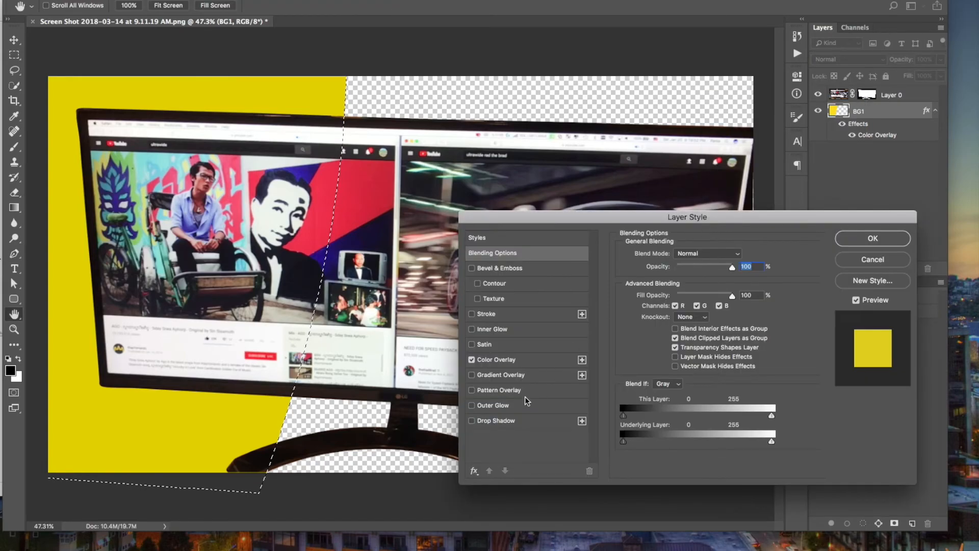
{"action": "left_click", "coordinate": [473, 360]}
{"action": "left_click", "coordinate": [472, 375]}
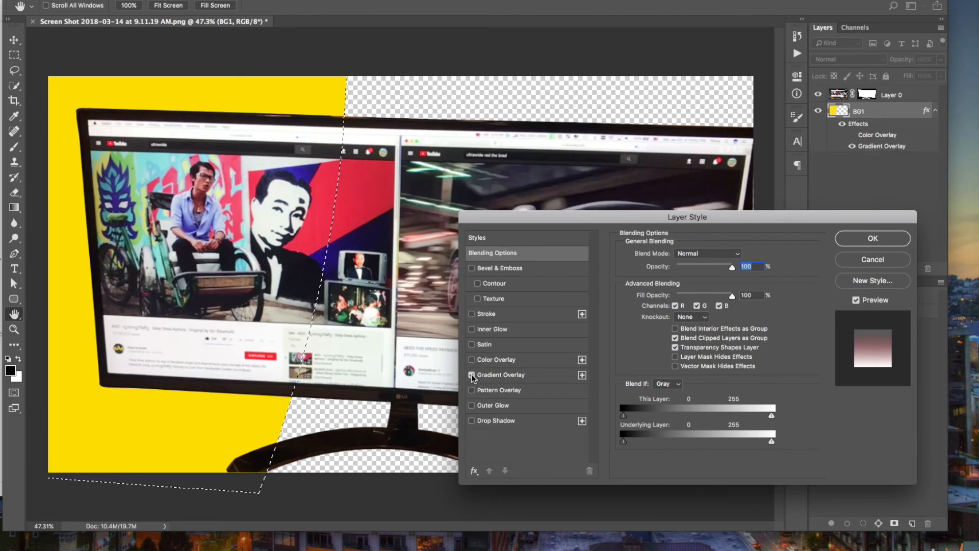
{"action": "left_click", "coordinate": [508, 378]}
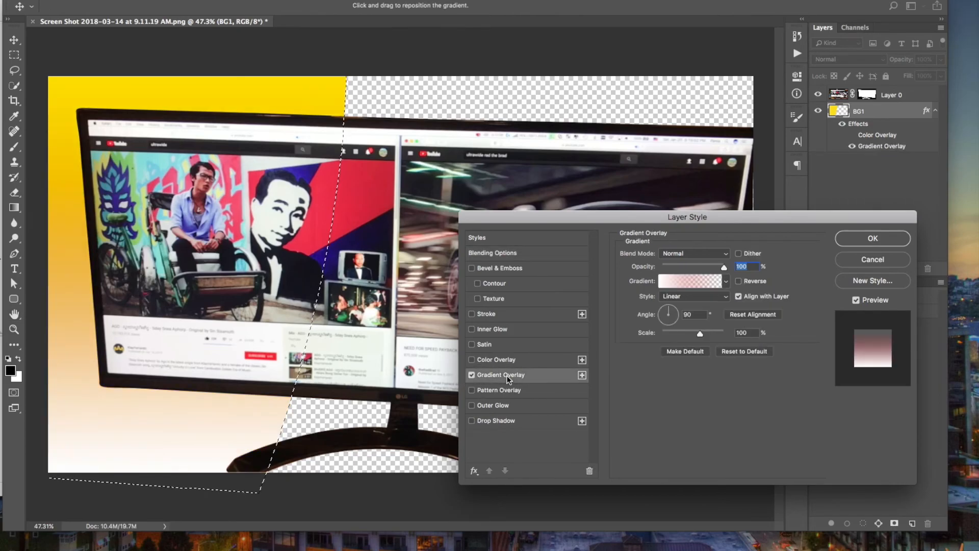
- Open the overlay's gradient for editing and set its end colour stop at 100% to bright red
{"action": "left_click", "coordinate": [727, 281]}
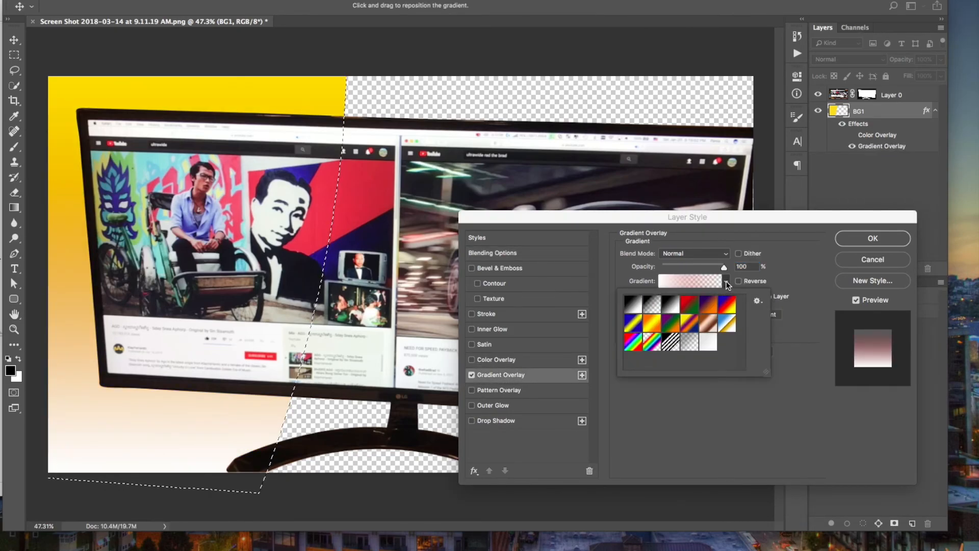
{"action": "left_click", "coordinate": [727, 281]}
{"action": "left_click", "coordinate": [696, 285]}
{"action": "double_click", "coordinate": [745, 383]}
{"action": "left_click_drag", "start_coordinate": [673, 348], "coordinate": [697, 317]}
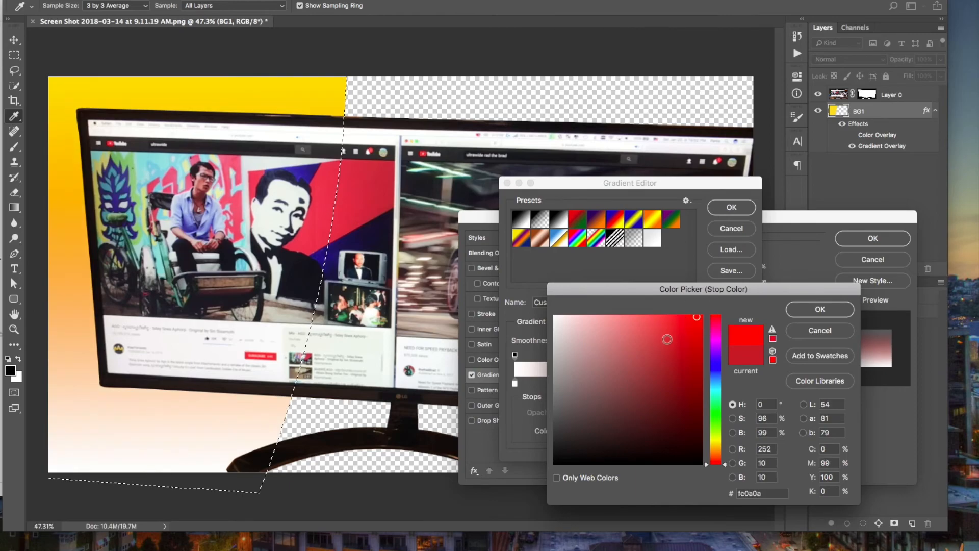
{"action": "left_click", "coordinate": [819, 310]}
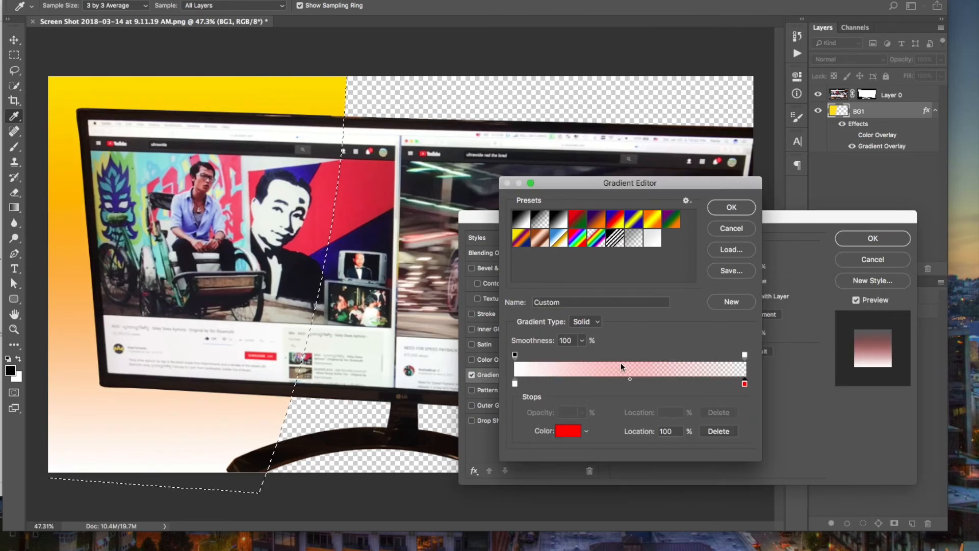
- Set the gradient's start colour stop at 0% to bright red and apply the Gradient Overlay to BG1
{"action": "double_click", "coordinate": [515, 383]}
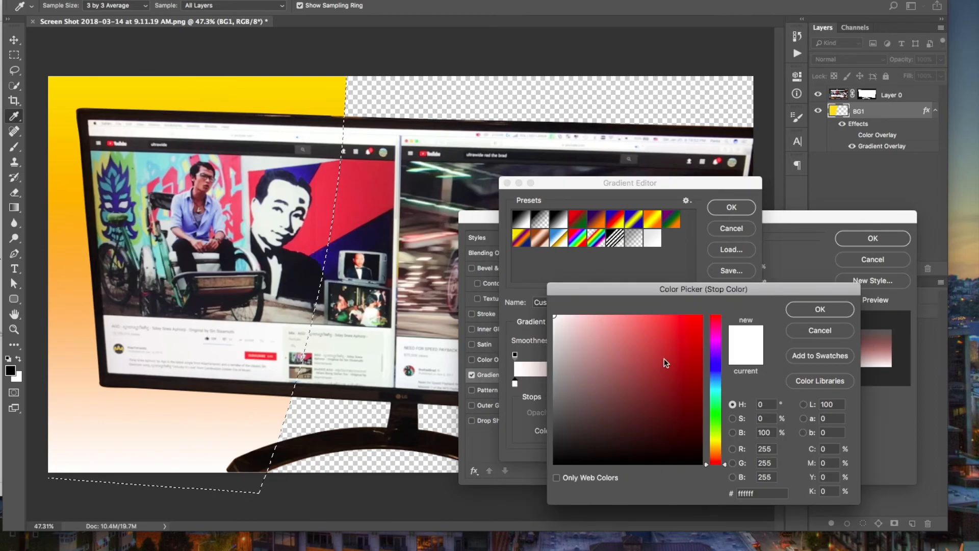
{"action": "mouse_move", "coordinate": [664, 332]}
{"action": "left_mouse_down"}
{"action": "mouse_move", "coordinate": [684, 313]}
{"action": "mouse_move", "coordinate": [705, 310]}
{"action": "left_mouse_up"}
{"action": "left_click", "coordinate": [806, 308]}
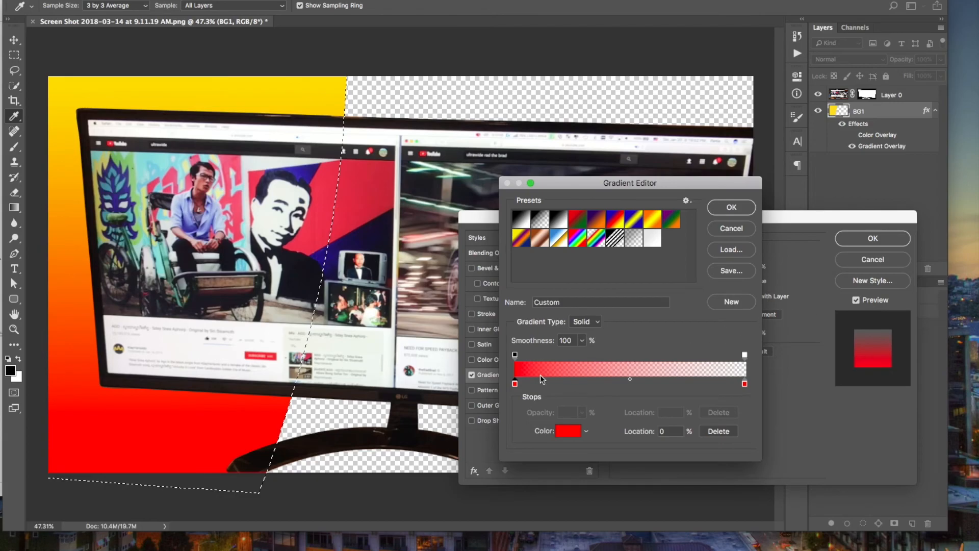
{"action": "double_click", "coordinate": [744, 383]}
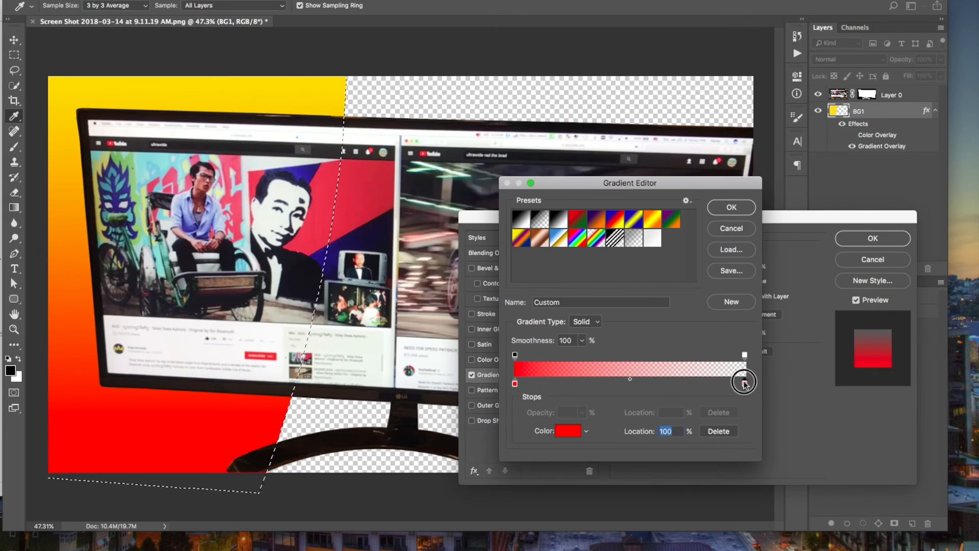
{"action": "left_click", "coordinate": [836, 334]}
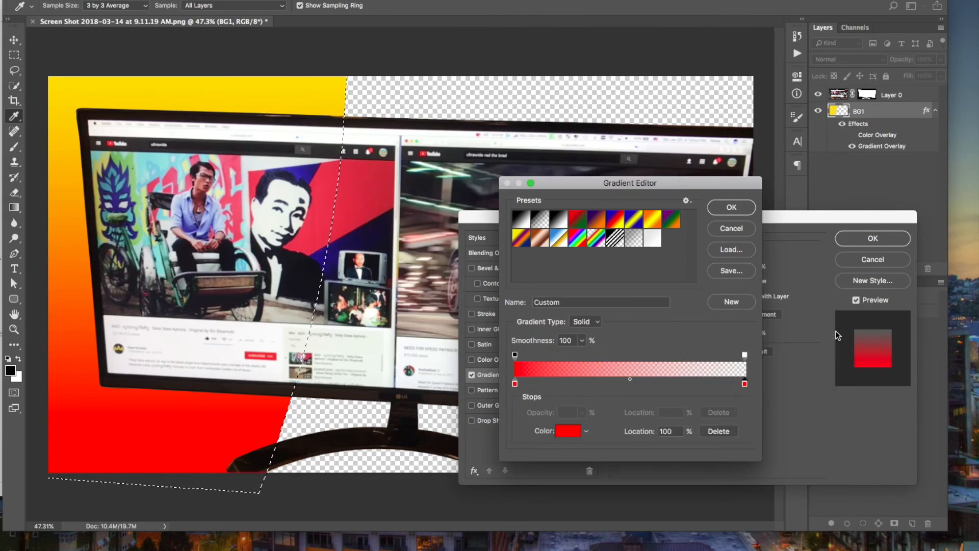
{"action": "left_click", "coordinate": [731, 208]}
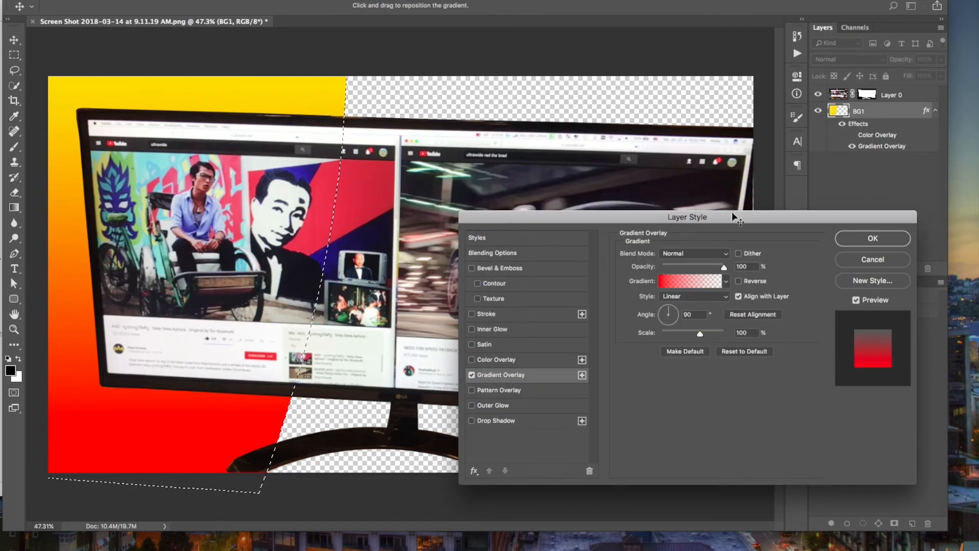
{"action": "left_click", "coordinate": [881, 237]}
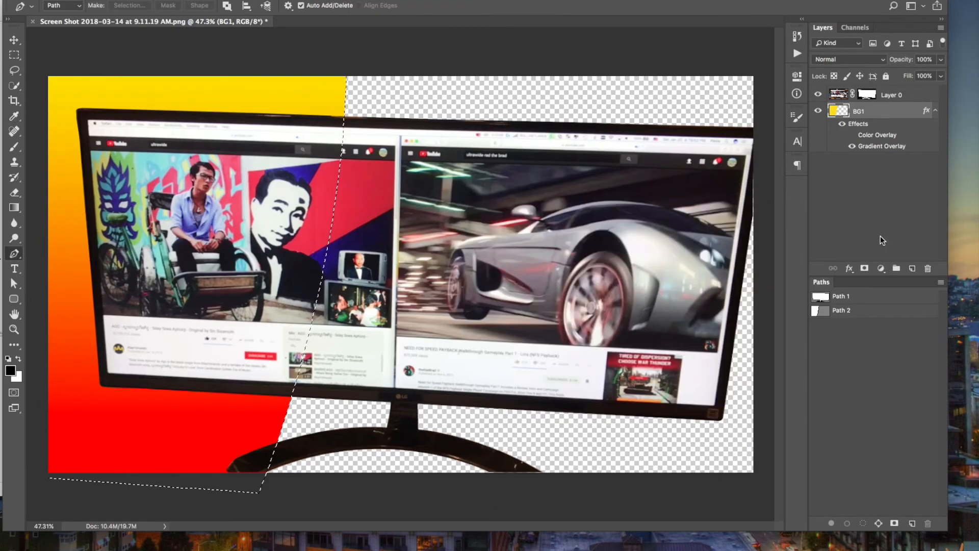
- Create a new layer and move it beneath the BG1 layer
{"action": "left_click", "coordinate": [877, 193]}
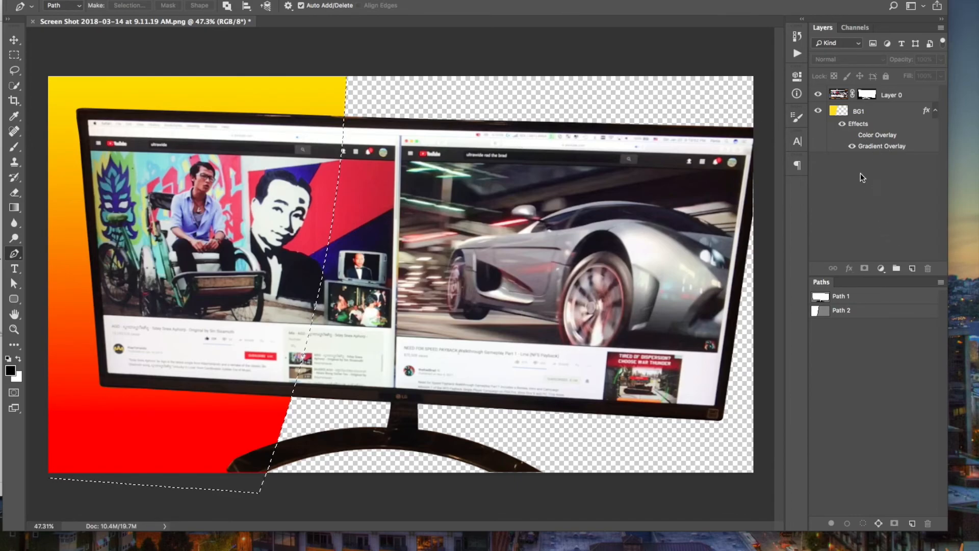
{"action": "left_click", "coordinate": [911, 273]}
{"action": "left_click_drag", "start_coordinate": [879, 97], "coordinate": [850, 174]}
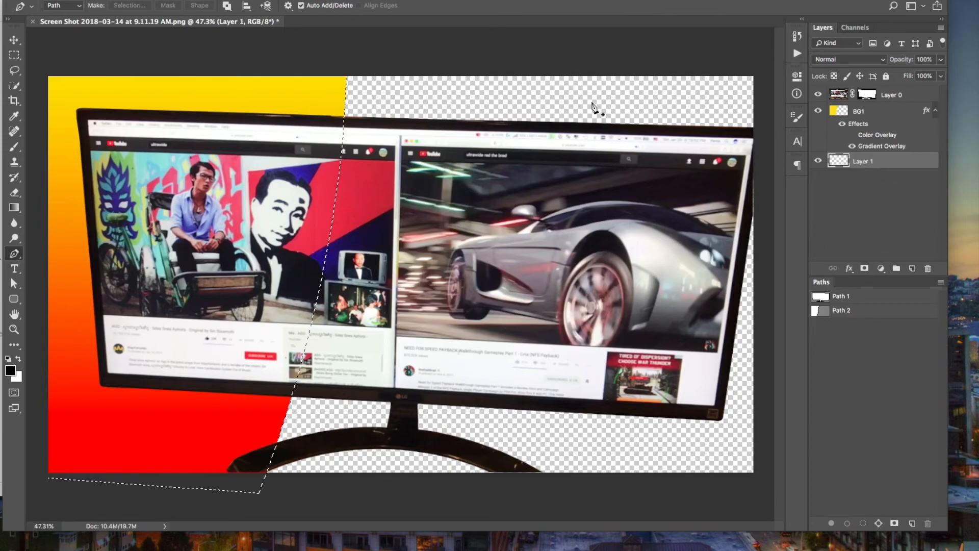
- Draw a closed path with the Pen tool around the canvas's right part, with a slightly curved left edge
{"action": "left_click_drag", "start_coordinate": [541, 65], "coordinate": [528, 222]}
{"action": "left_click_drag", "start_coordinate": [540, 487], "coordinate": [761, 484]}
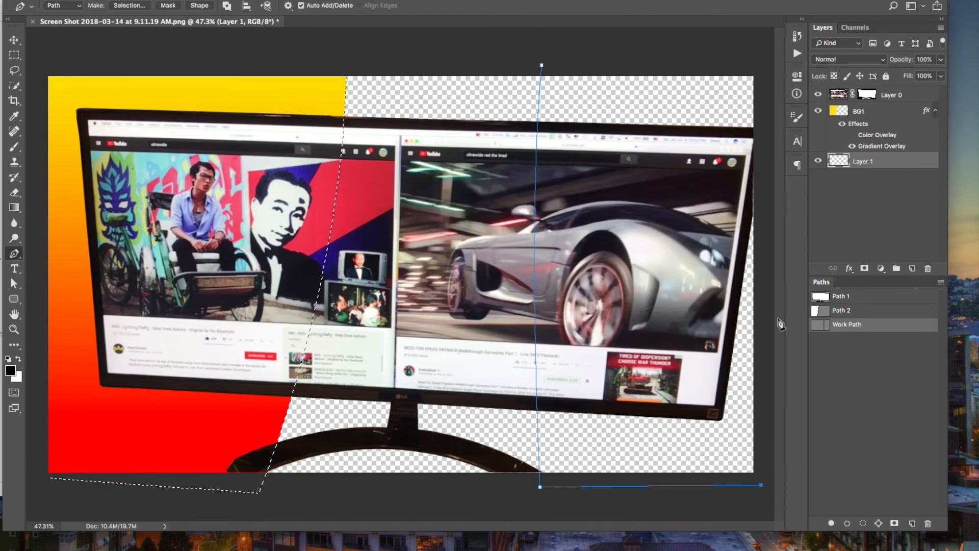
{"action": "left_click", "coordinate": [757, 61]}
{"action": "left_click", "coordinate": [542, 65]}
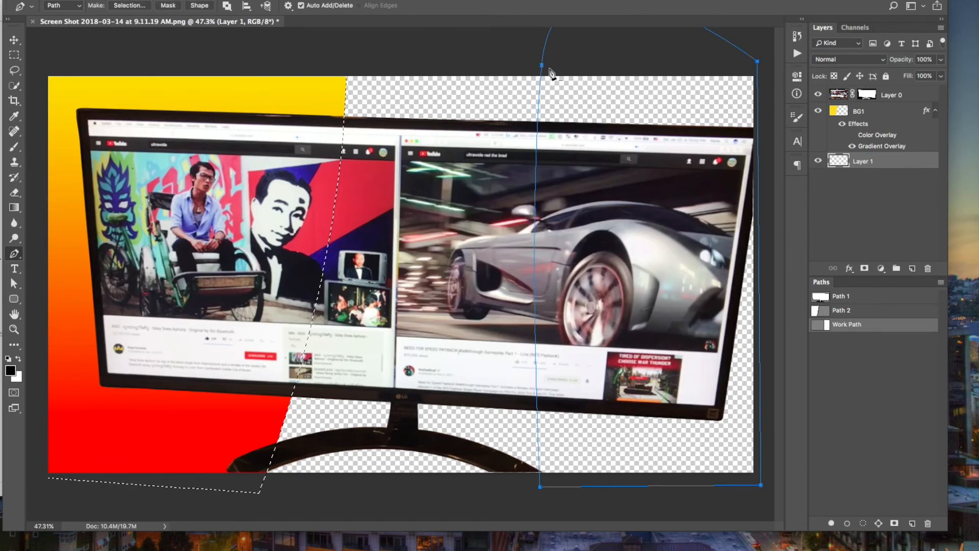
- Rename the new bottom layer BG2
{"action": "double_click", "coordinate": [863, 161]}
{"action": "type", "text": "BG2"}
{"action": "key", "text": "Return"}
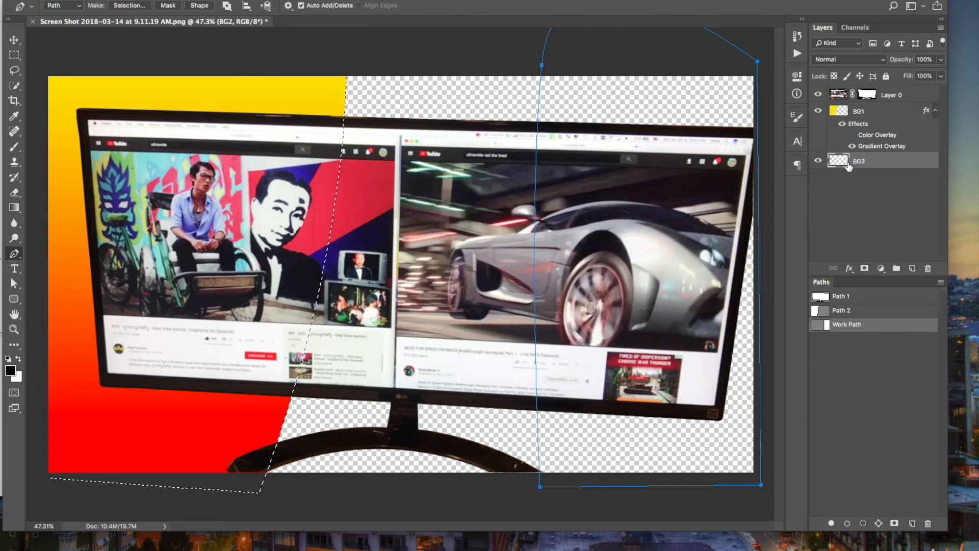
- Save the work path under its default name and load it as a selection
{"action": "double_click", "coordinate": [836, 325]}
{"action": "key", "text": "Return"}
{"action": "left_click", "coordinate": [825, 322], "text": "super"}
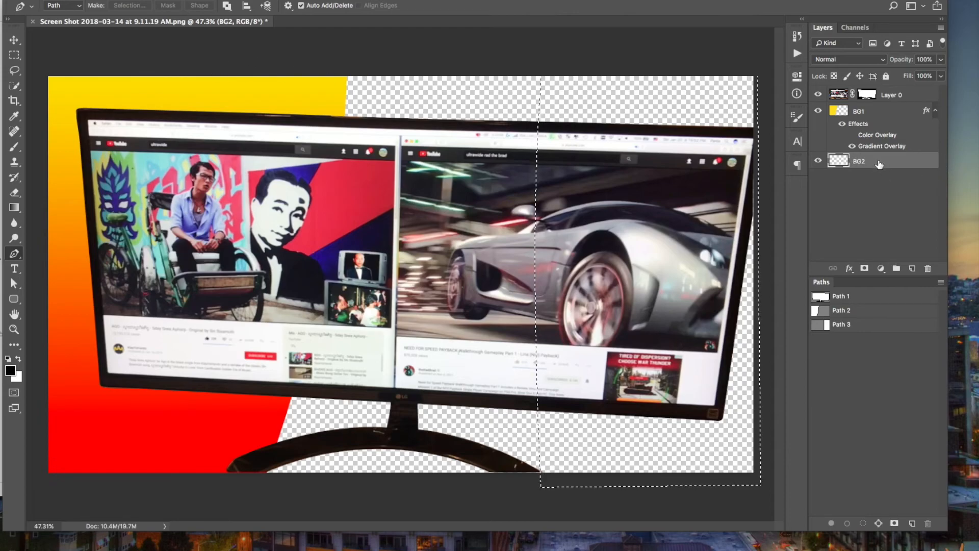
- Fill the selection on BG2 with yellow in Normal mode at 100% opacity
{"action": "left_click", "coordinate": [126, 1]}
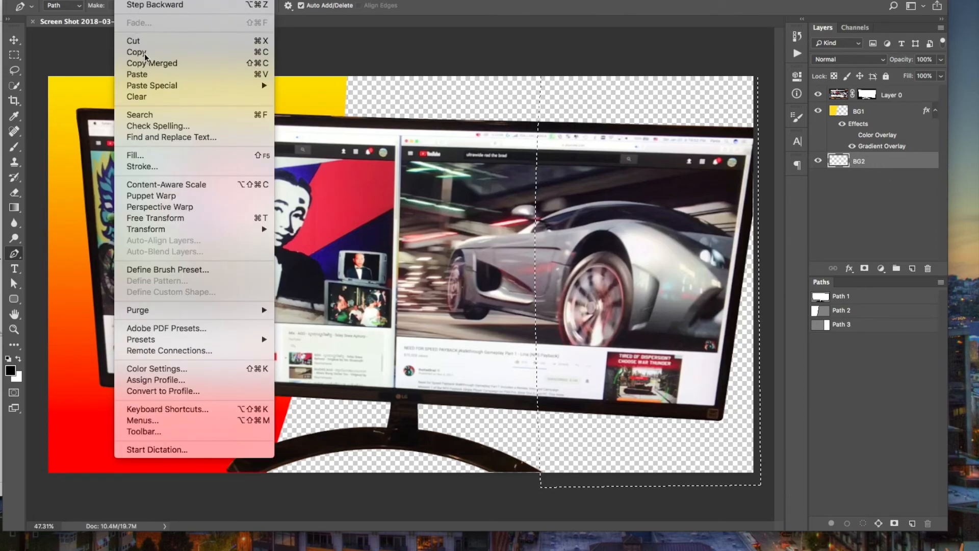
{"action": "left_click", "coordinate": [153, 155]}
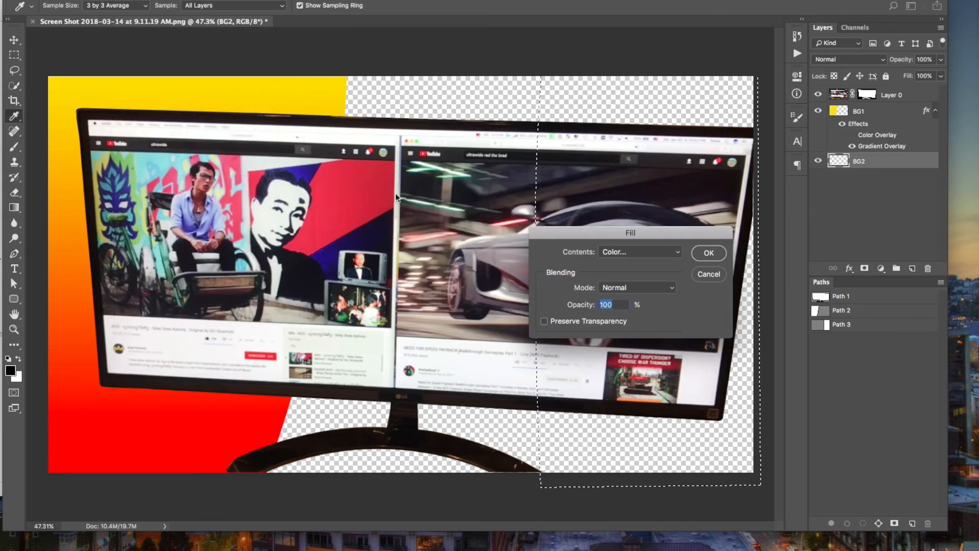
{"action": "left_click", "coordinate": [707, 254]}
- Add a Gradient Overlay to the layer style of BG2
{"action": "right_click", "coordinate": [869, 161]}
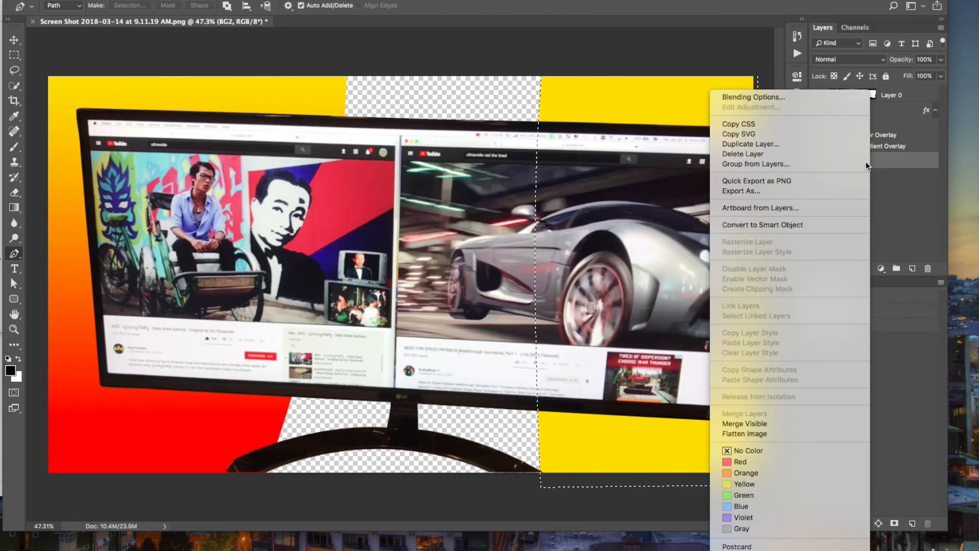
{"action": "left_click", "coordinate": [817, 97]}
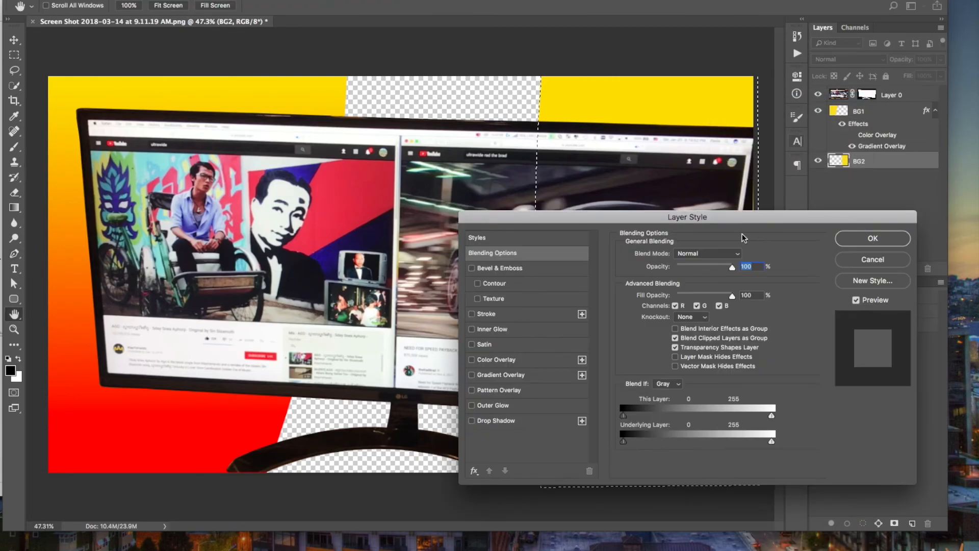
{"action": "left_click", "coordinate": [510, 375]}
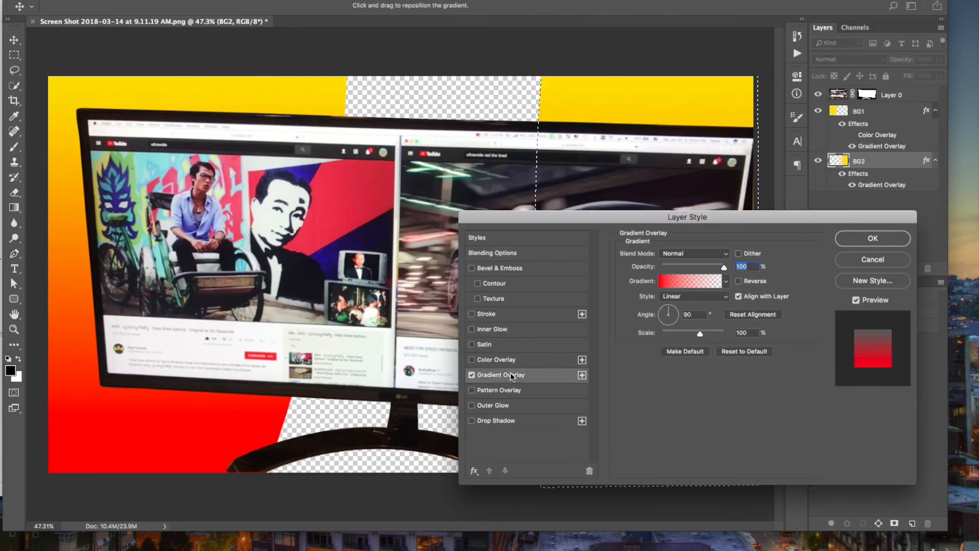
{"action": "left_click_drag", "start_coordinate": [713, 225], "coordinate": [366, 146]}
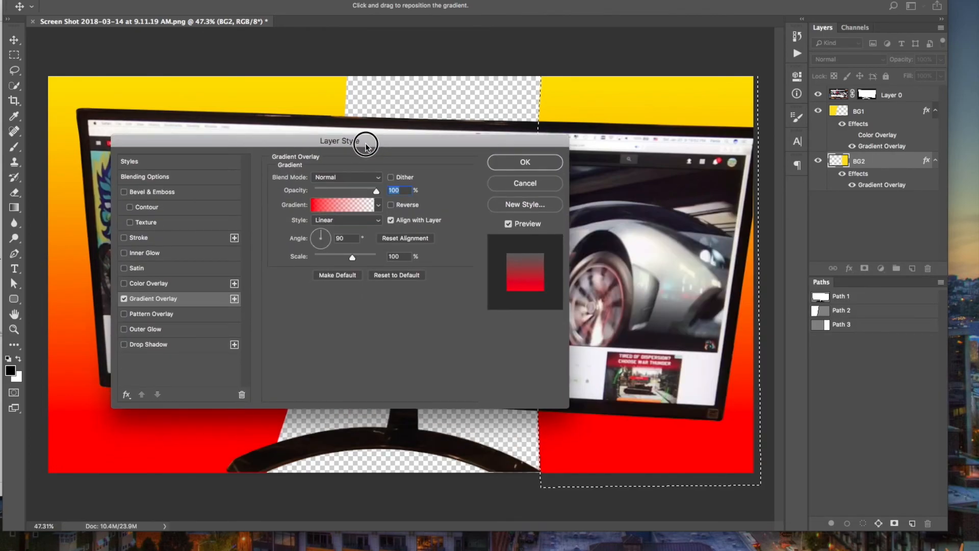
{"action": "left_click", "coordinate": [353, 207]}
{"action": "double_click", "coordinate": [515, 383]}
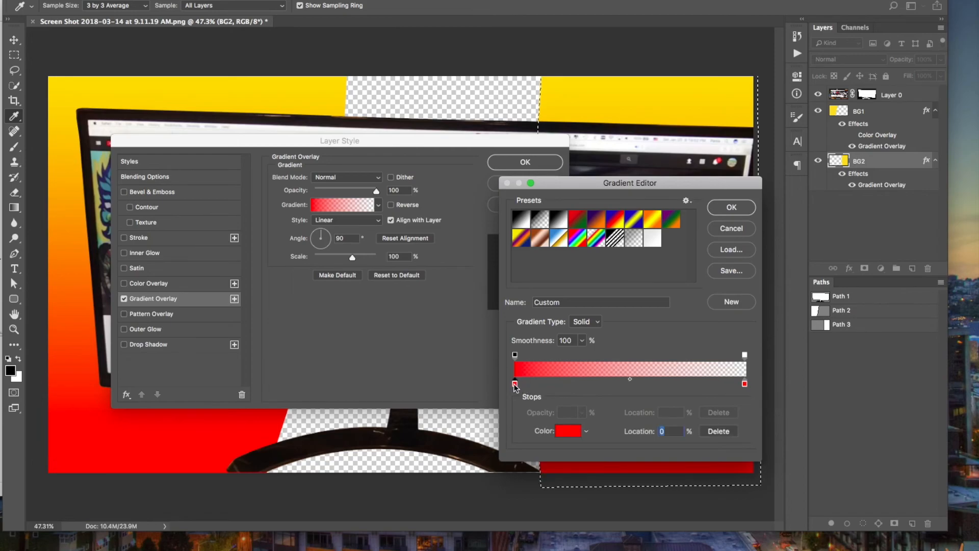
{"action": "left_click_drag", "start_coordinate": [687, 283], "coordinate": [492, 152]}
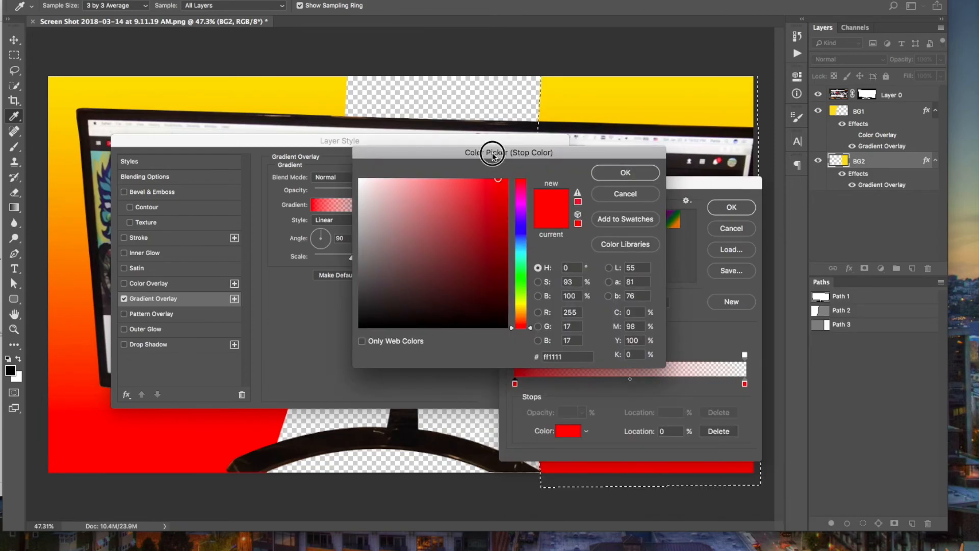
{"action": "left_click", "coordinate": [634, 194]}
{"action": "left_click", "coordinate": [734, 232]}
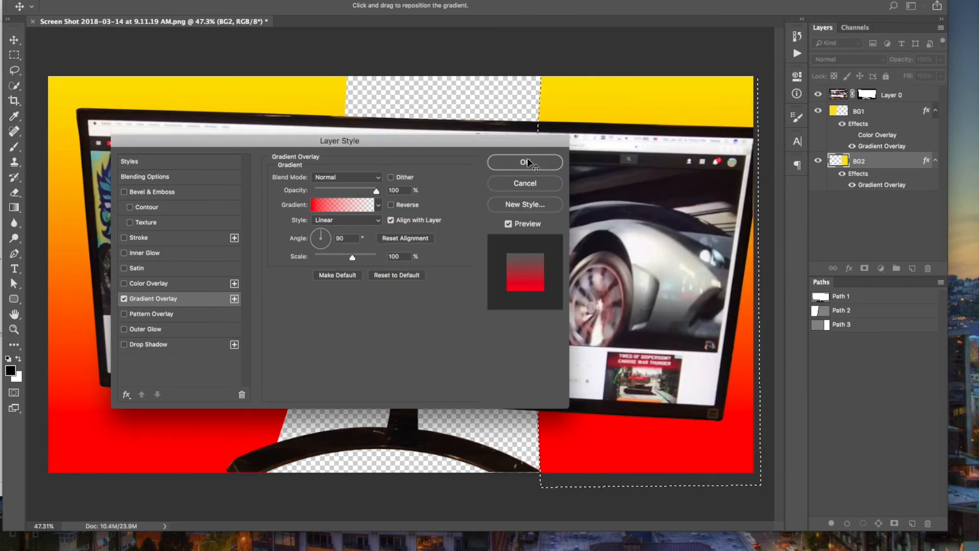
- Set the first colour stop of BG2's overlay gradient to yellow f1ff11 and apply the layer style
{"action": "left_click_drag", "start_coordinate": [457, 135], "coordinate": [379, 96]}
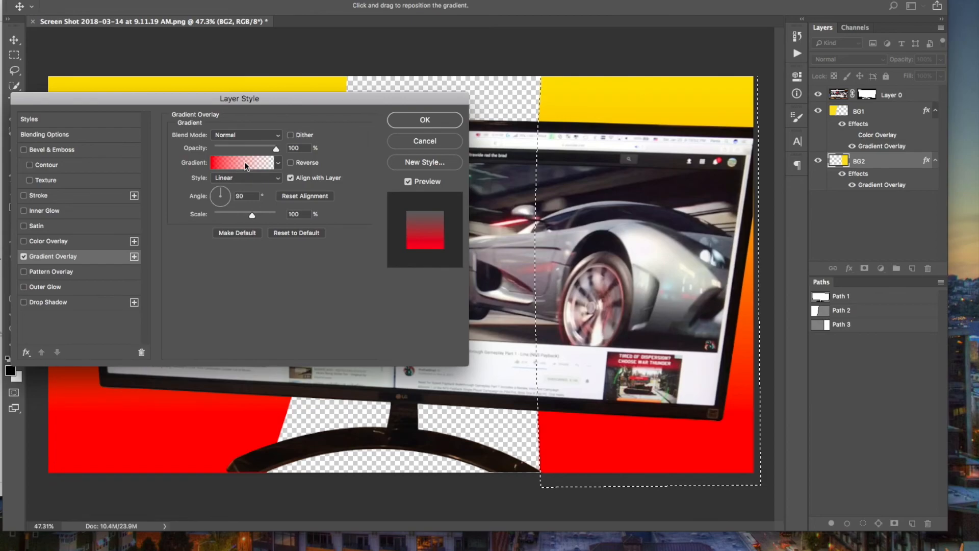
{"action": "left_click", "coordinate": [245, 166]}
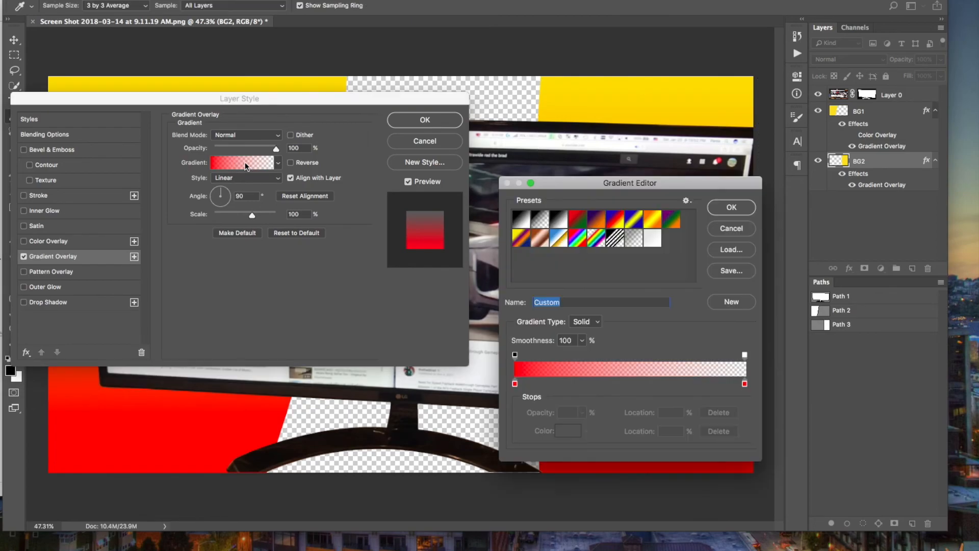
{"action": "left_click_drag", "start_coordinate": [630, 187], "coordinate": [330, 190]}
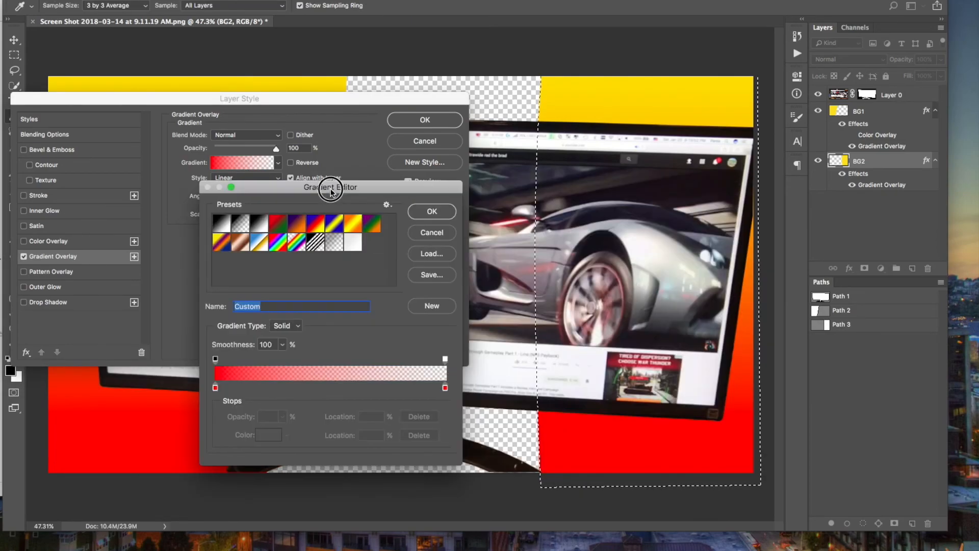
{"action": "double_click", "coordinate": [214, 389]}
{"action": "left_click_drag", "start_coordinate": [452, 153], "coordinate": [283, 143]}
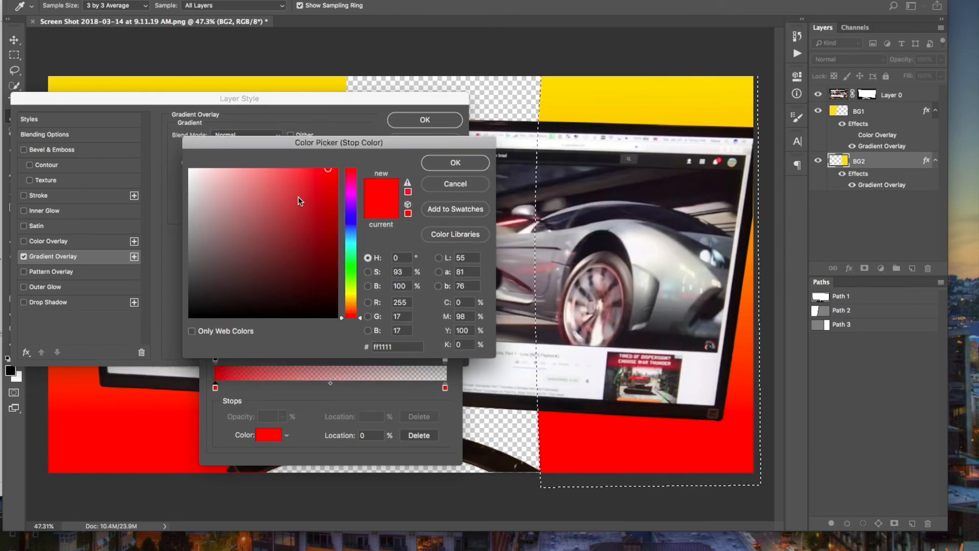
{"action": "left_click", "coordinate": [354, 243]}
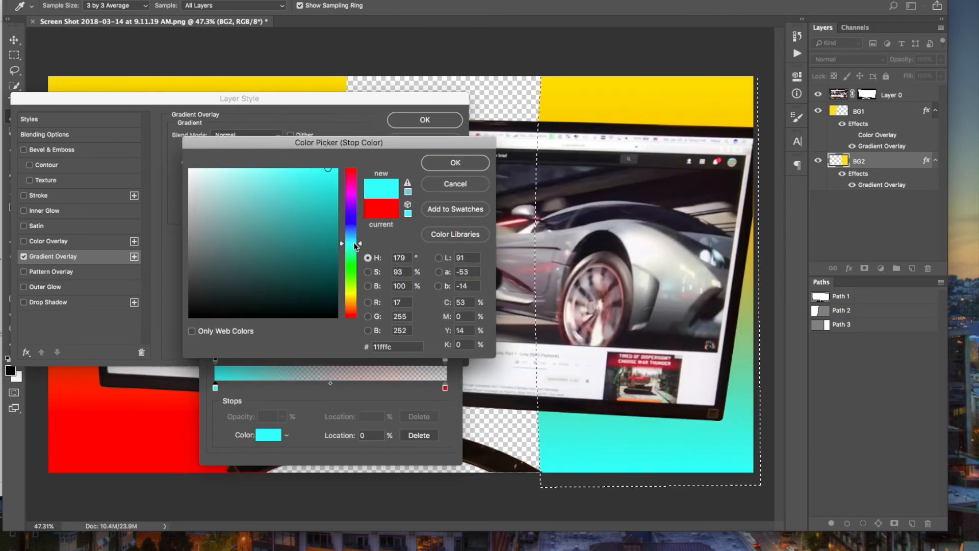
{"action": "left_click", "coordinate": [356, 291]}
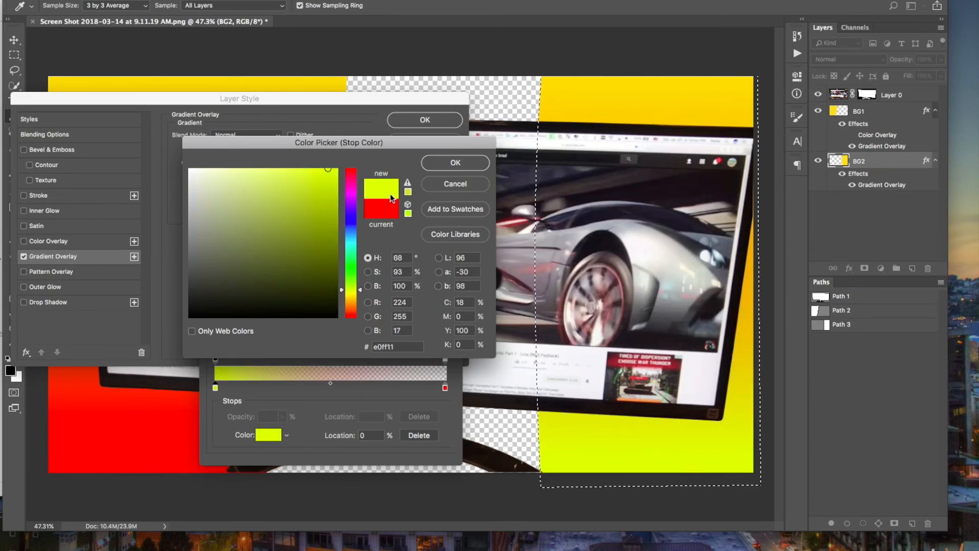
{"action": "left_click", "coordinate": [356, 225]}
{"action": "left_click_drag", "start_coordinate": [349, 274], "coordinate": [352, 288]}
{"action": "mouse_move", "coordinate": [352, 286]}
{"action": "left_mouse_down"}
{"action": "mouse_move", "coordinate": [353, 305]}
{"action": "mouse_move", "coordinate": [353, 292]}
{"action": "left_mouse_up"}
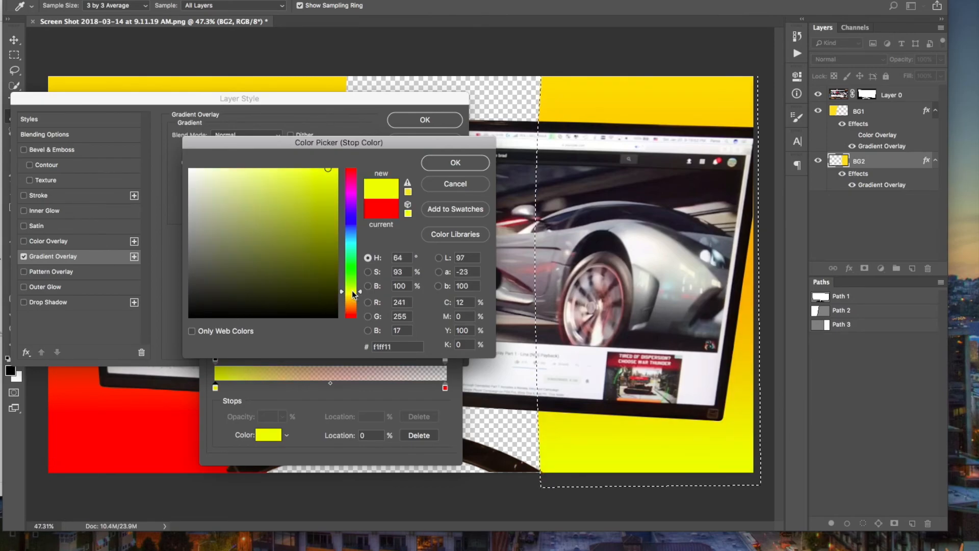
{"action": "key", "text": "Return"}
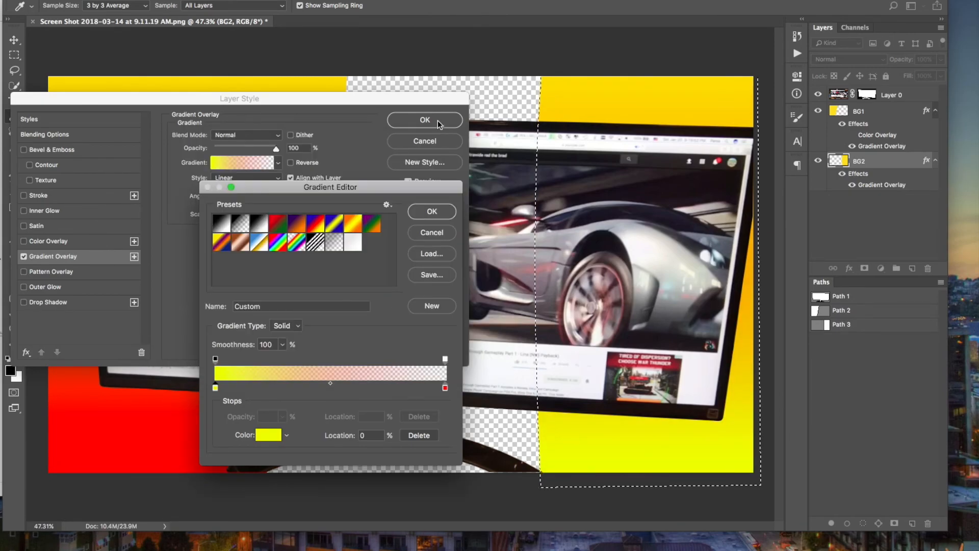
{"action": "left_click", "coordinate": [430, 214]}
{"action": "left_click", "coordinate": [426, 121]}
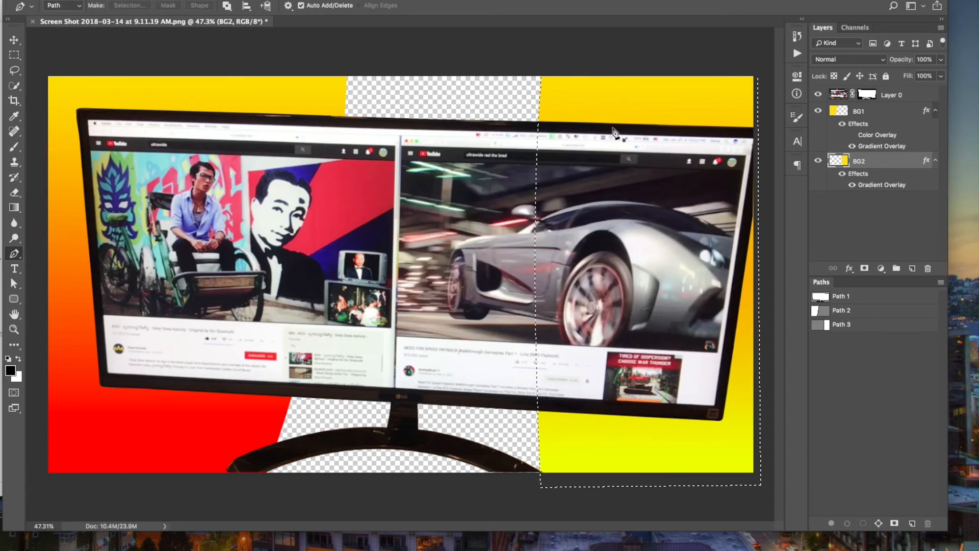
- Create a new layer beneath BG2 named BG3 and clear the active selection
{"action": "left_click", "coordinate": [867, 224]}
{"action": "left_click", "coordinate": [912, 269]}
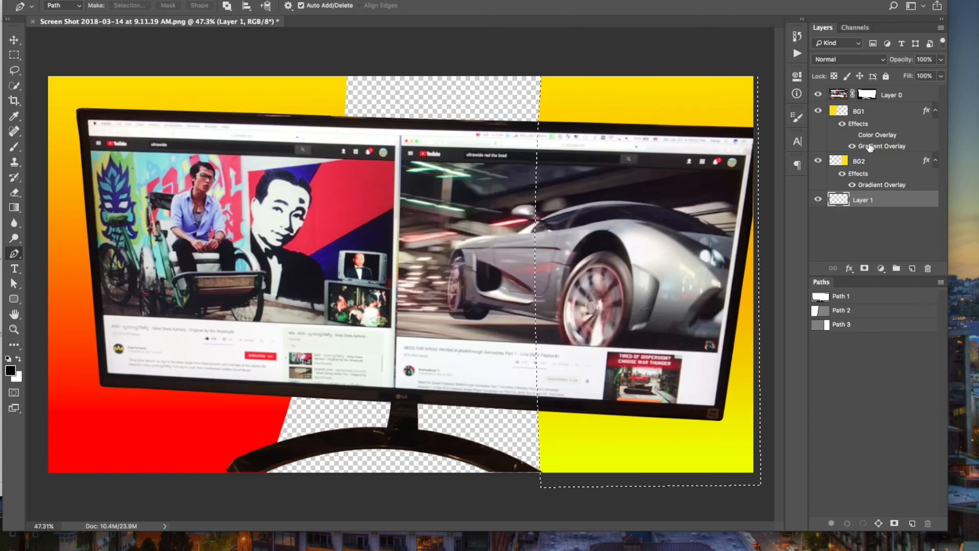
{"action": "double_click", "coordinate": [863, 199]}
{"action": "type", "text": "BG"}
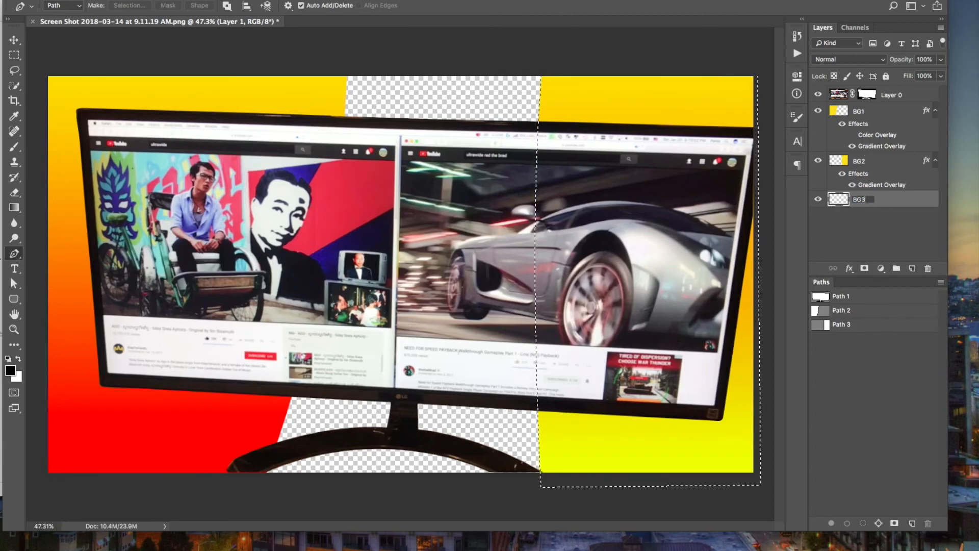
{"action": "type", "text": "3"}
{"action": "key", "text": "Return"}
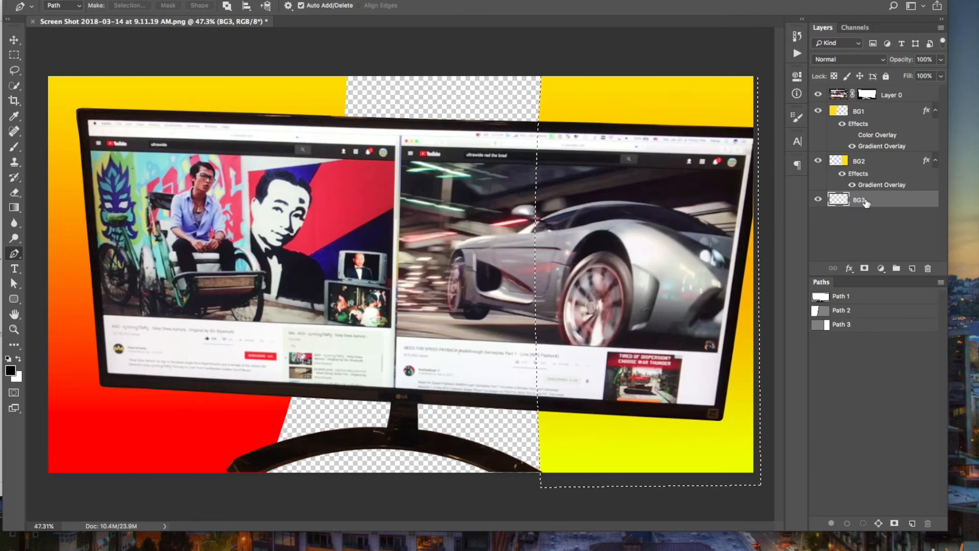
{"action": "key", "text": "super+d"}
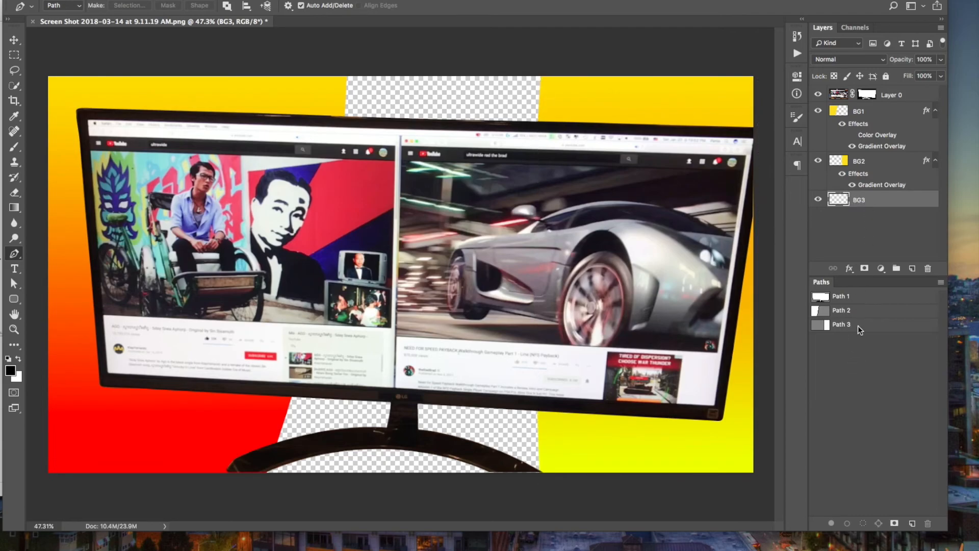
{"action": "right_click", "coordinate": [882, 201]}
{"action": "left_click", "coordinate": [801, 96]}
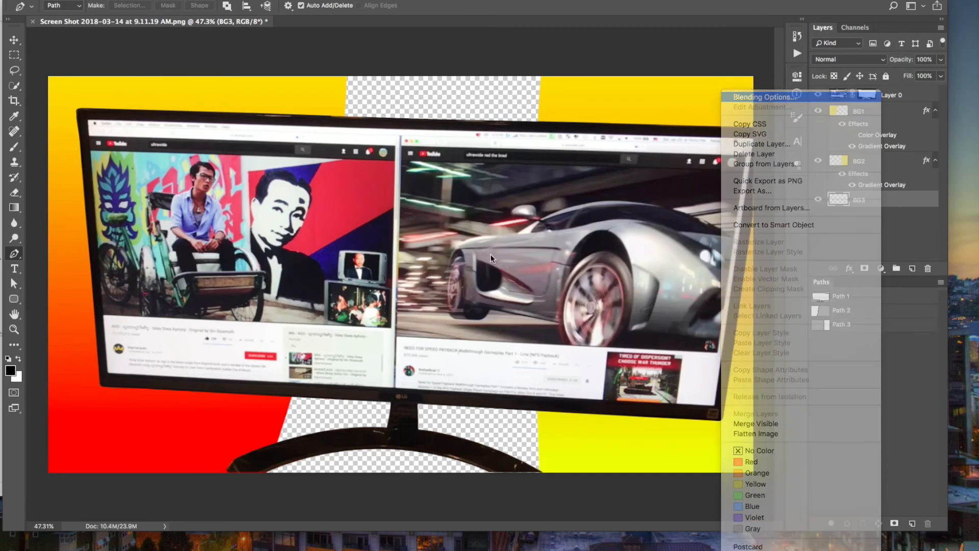
{"action": "left_click", "coordinate": [25, 242]}
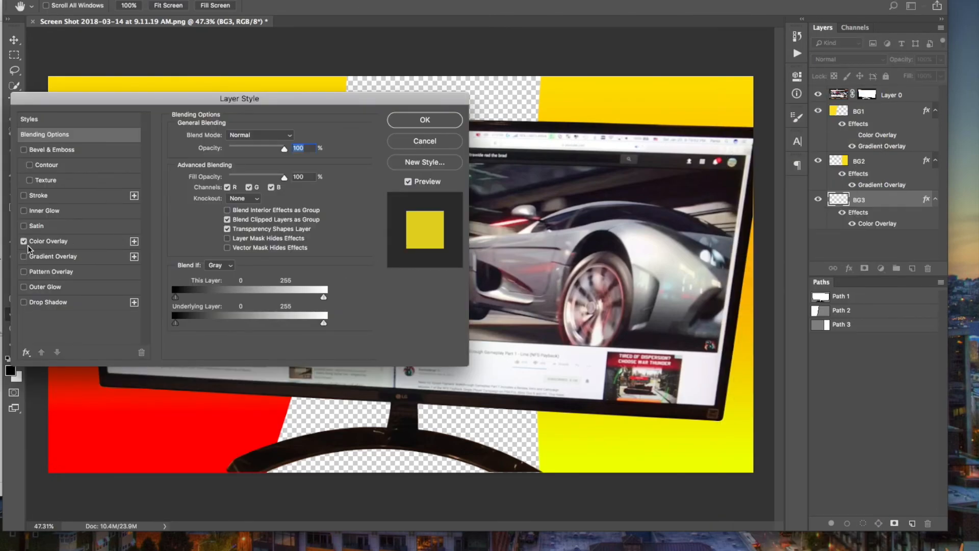
{"action": "left_click", "coordinate": [430, 142]}
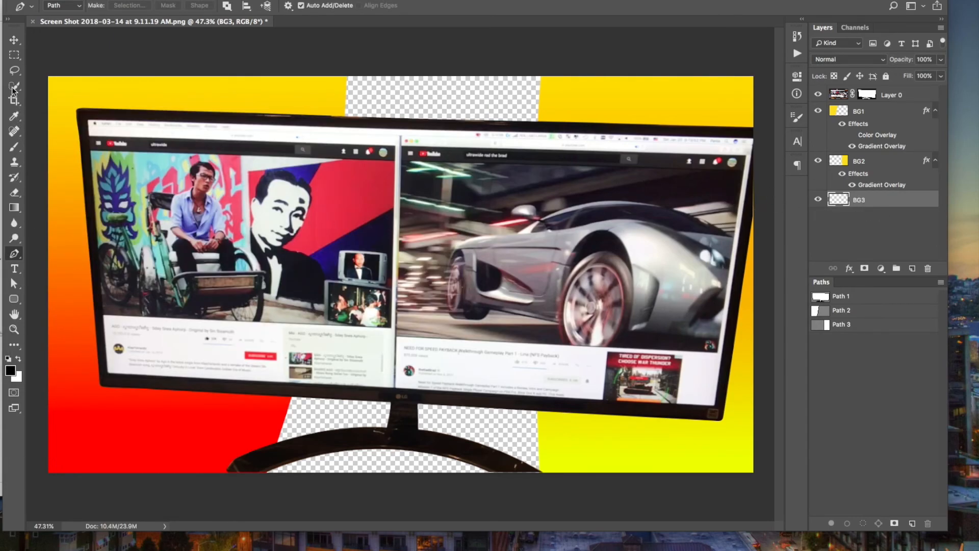
- Select a full-height rectangle covering the transparent middle gap and fill it with yellow on BG3
{"action": "left_click", "coordinate": [15, 55]}
{"action": "left_click_drag", "start_coordinate": [258, 74], "coordinate": [559, 483]}
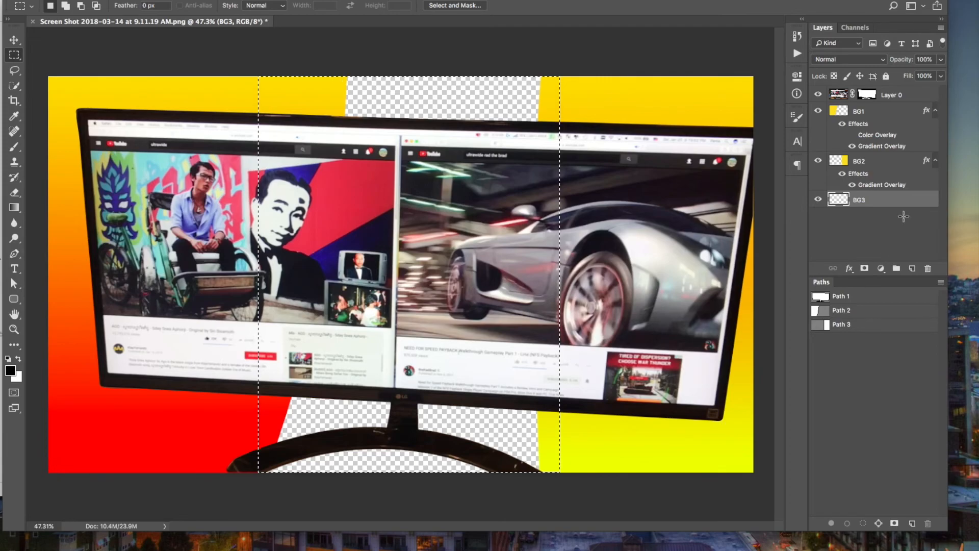
{"action": "left_click", "coordinate": [125, 0]}
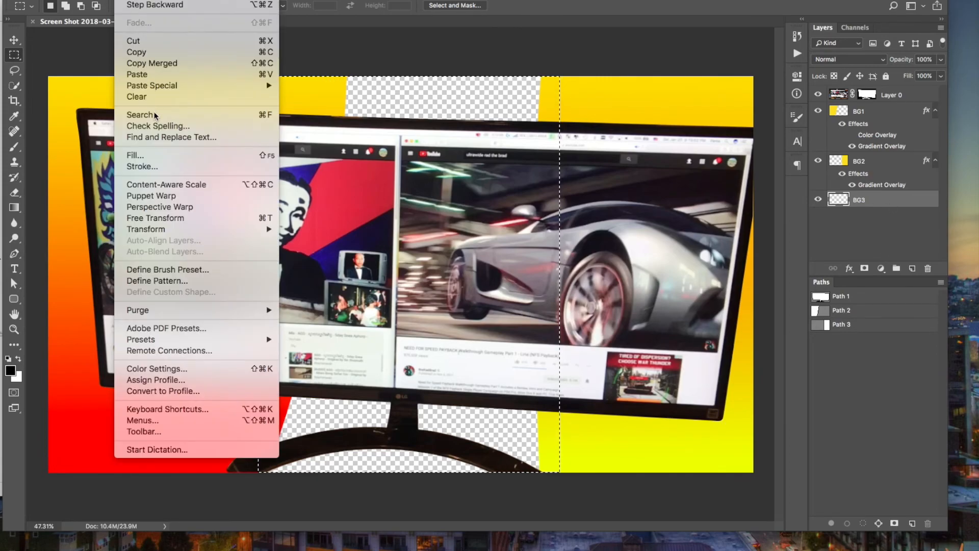
{"action": "left_click", "coordinate": [150, 154]}
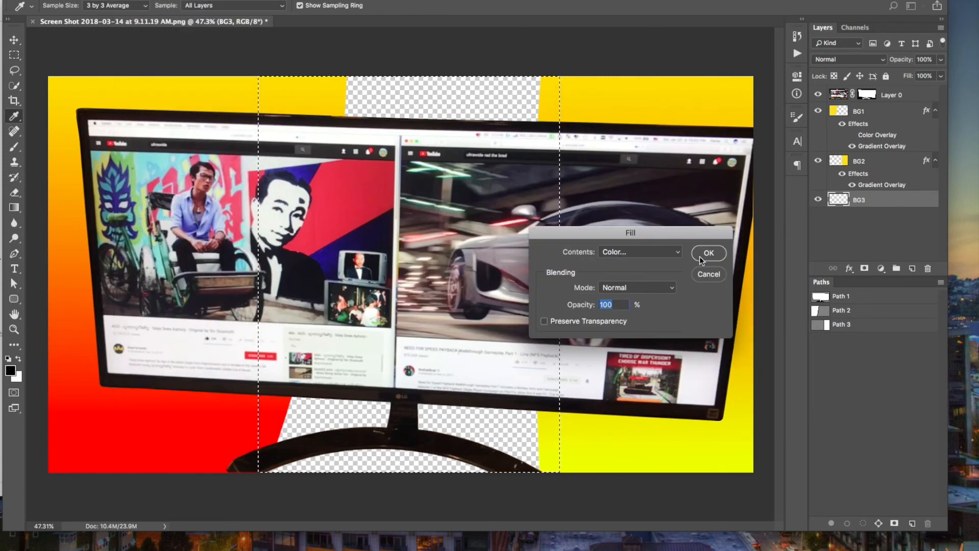
{"action": "left_click", "coordinate": [702, 255]}
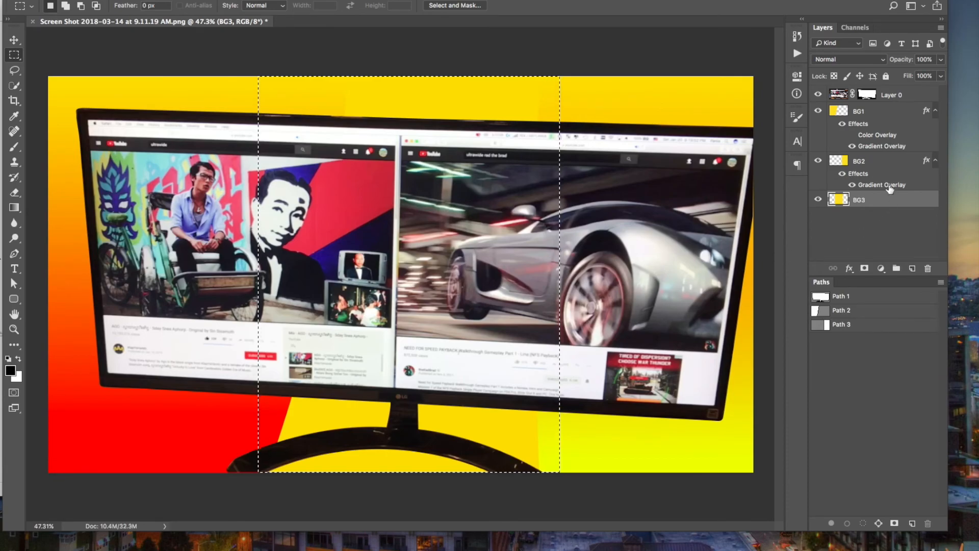
- Add a Gradient Overlay to the layer style of BG3
{"action": "right_click", "coordinate": [868, 202]}
{"action": "left_click", "coordinate": [779, 94]}
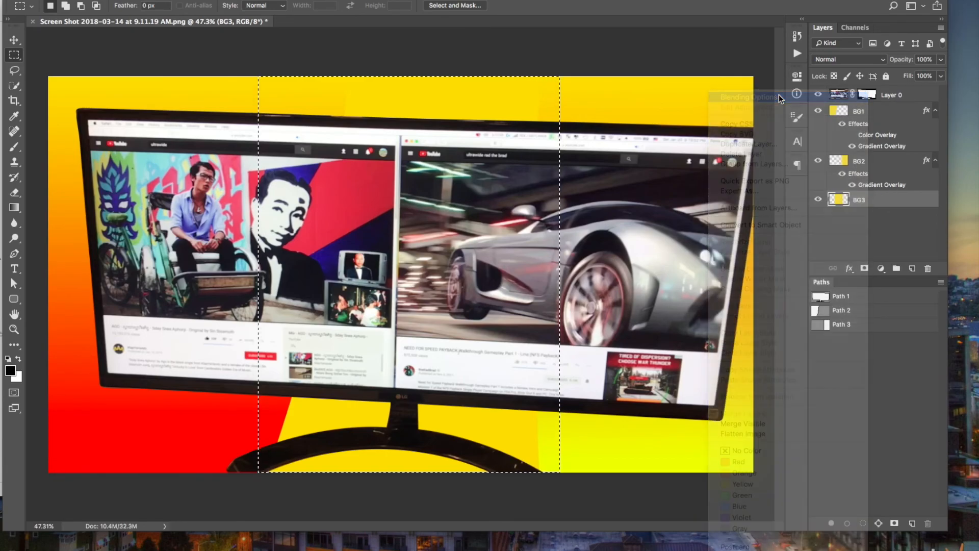
{"action": "left_click_drag", "start_coordinate": [234, 109], "coordinate": [758, 252]}
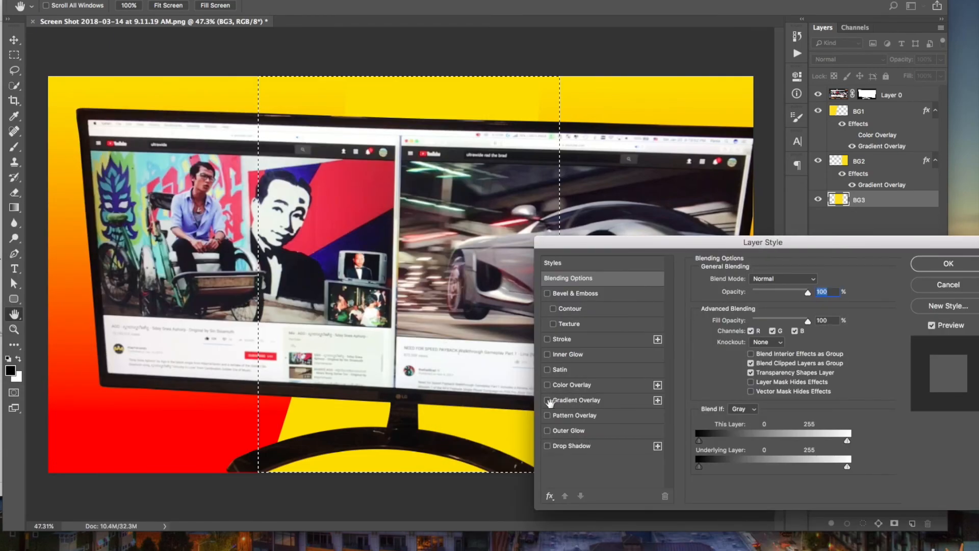
{"action": "left_click", "coordinate": [547, 399]}
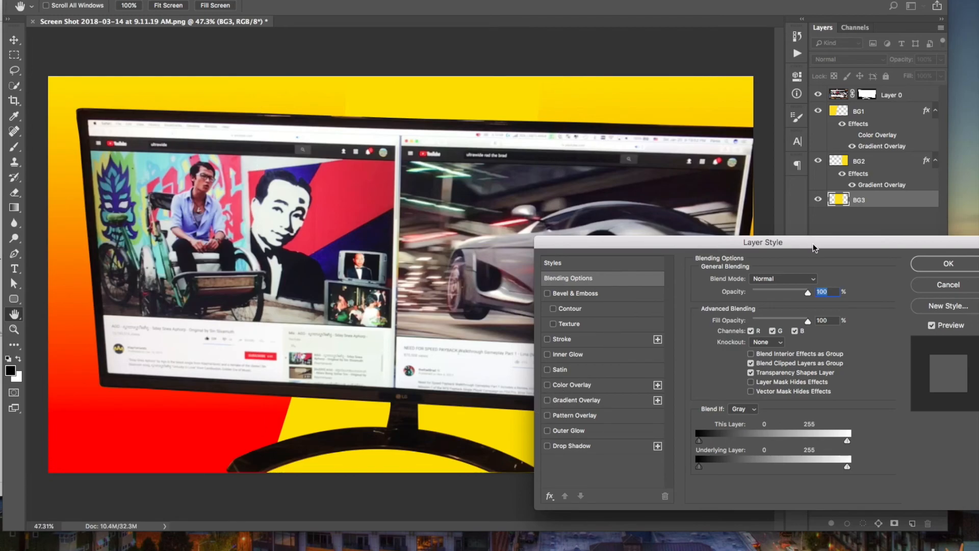
{"action": "key", "text": "super+z"}
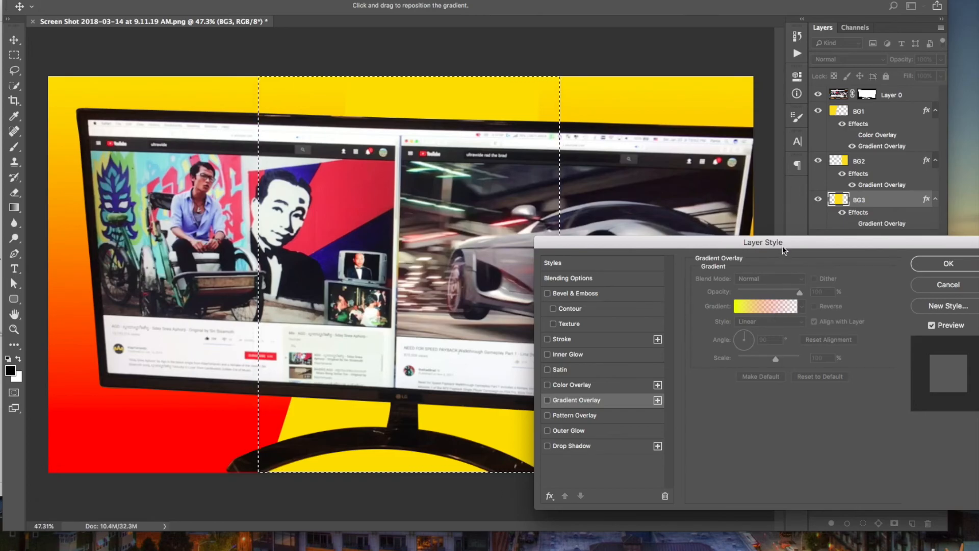
{"action": "left_click_drag", "start_coordinate": [782, 244], "coordinate": [756, 193]}
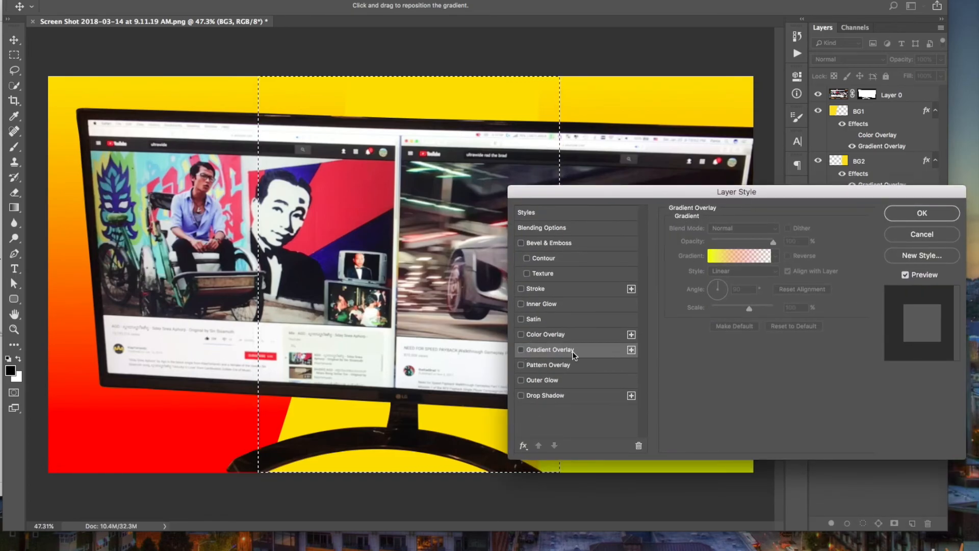
- Set the first colour stop of BG3's overlay gradient to green 11ff70 and apply the layer style
{"action": "left_click", "coordinate": [731, 253]}
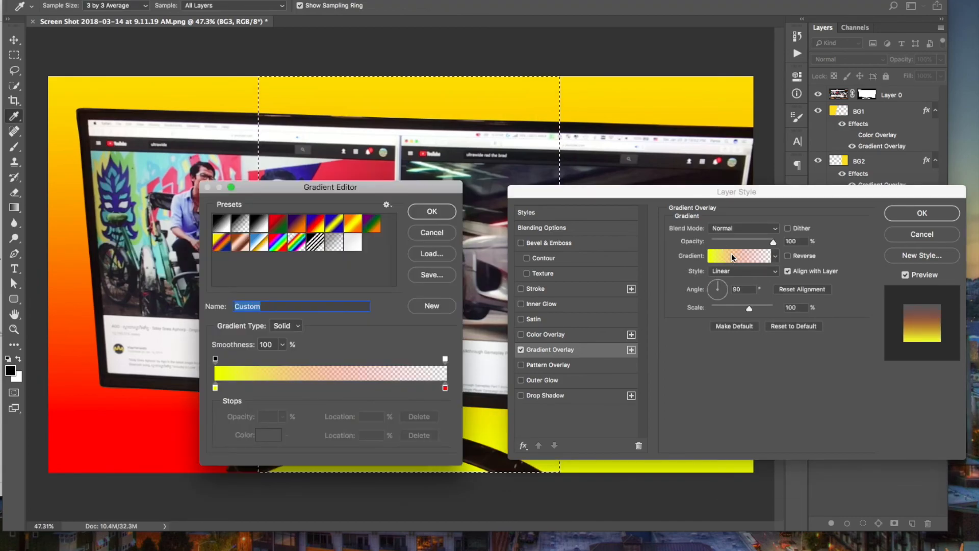
{"action": "left_click_drag", "start_coordinate": [371, 186], "coordinate": [721, 211]}
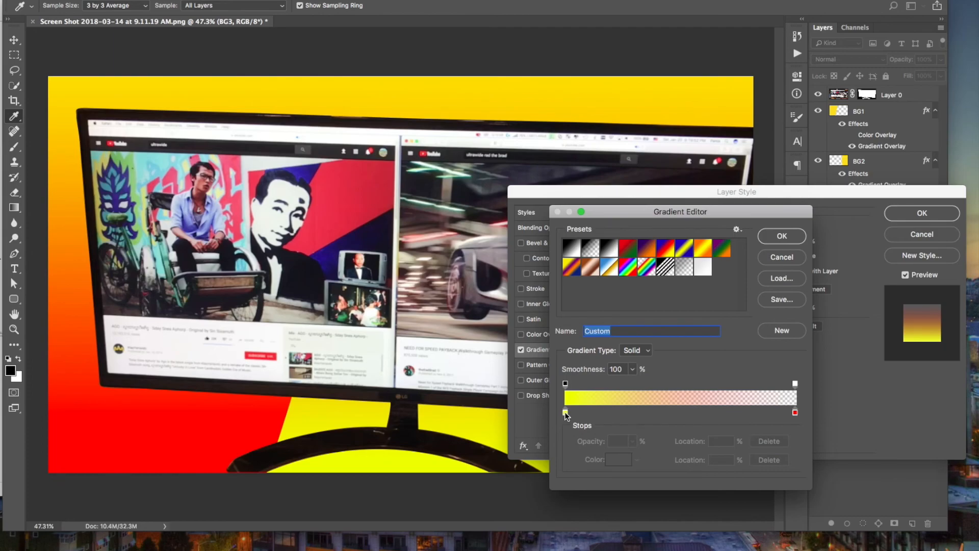
{"action": "double_click", "coordinate": [565, 412]}
{"action": "left_click_drag", "start_coordinate": [357, 145], "coordinate": [722, 176]}
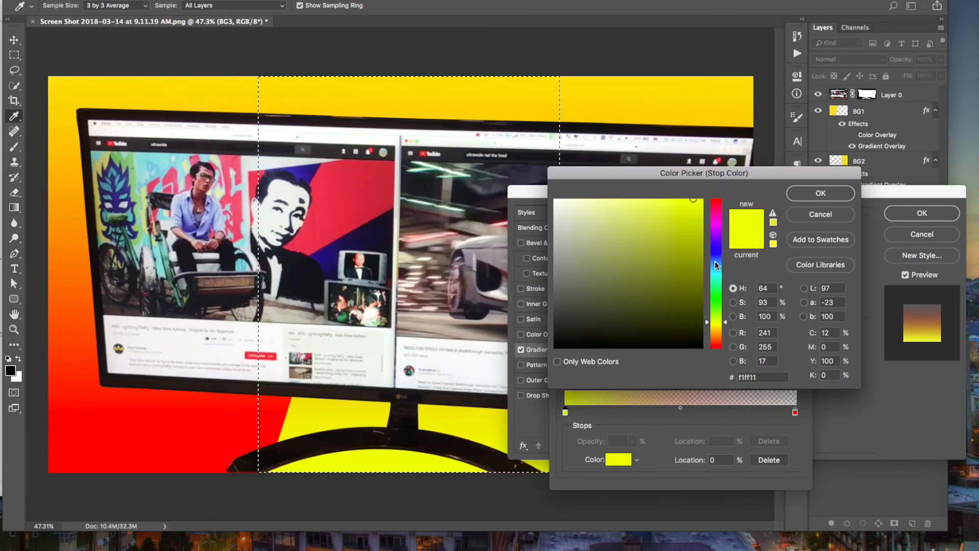
{"action": "left_click", "coordinate": [719, 208]}
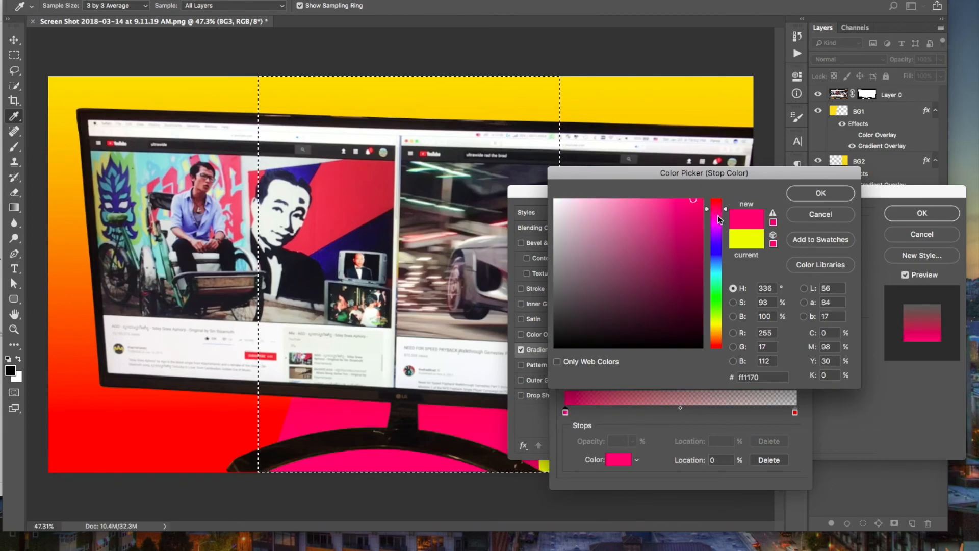
{"action": "left_click", "coordinate": [718, 326]}
{"action": "mouse_move", "coordinate": [719, 286]}
{"action": "left_mouse_down"}
{"action": "mouse_move", "coordinate": [717, 271]}
{"action": "mouse_move", "coordinate": [719, 285]}
{"action": "left_mouse_up"}
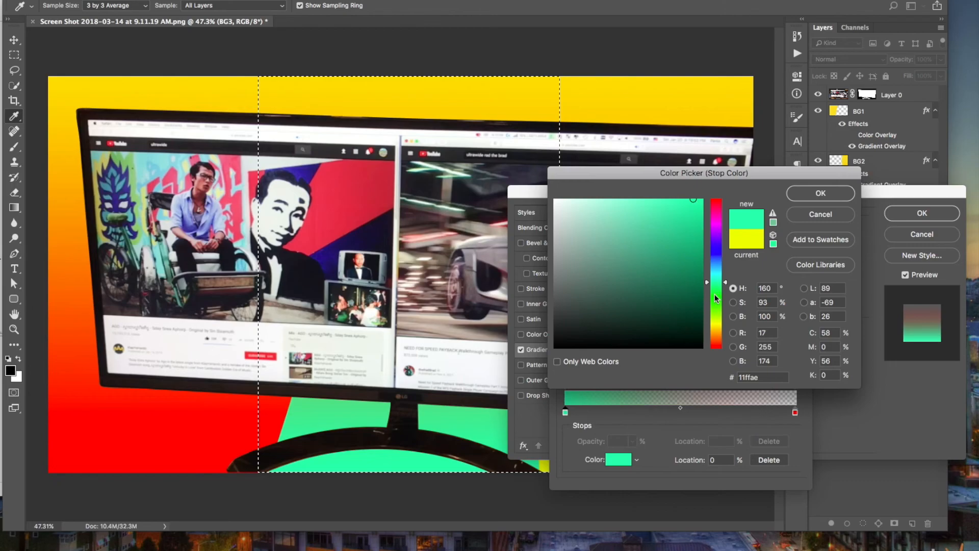
{"action": "left_click", "coordinate": [718, 289]}
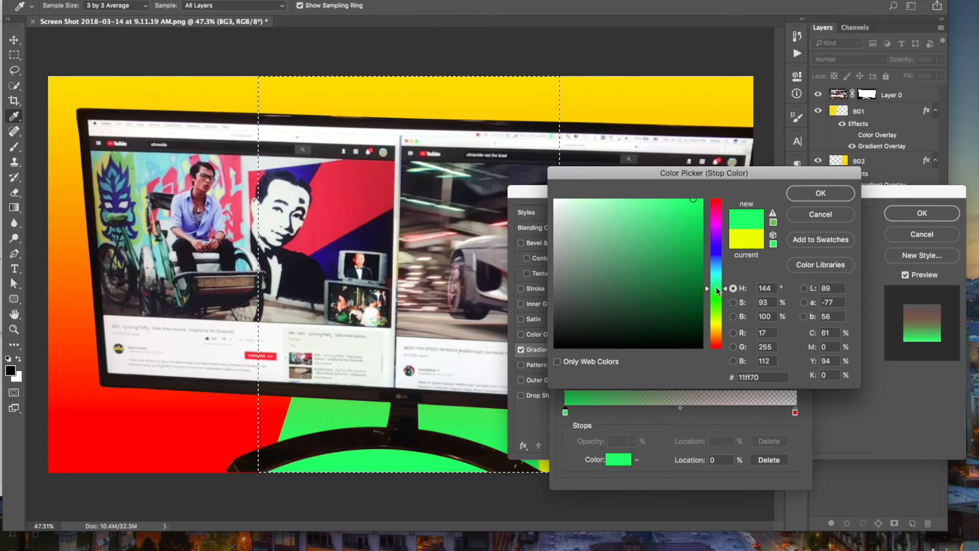
{"action": "left_click", "coordinate": [812, 198]}
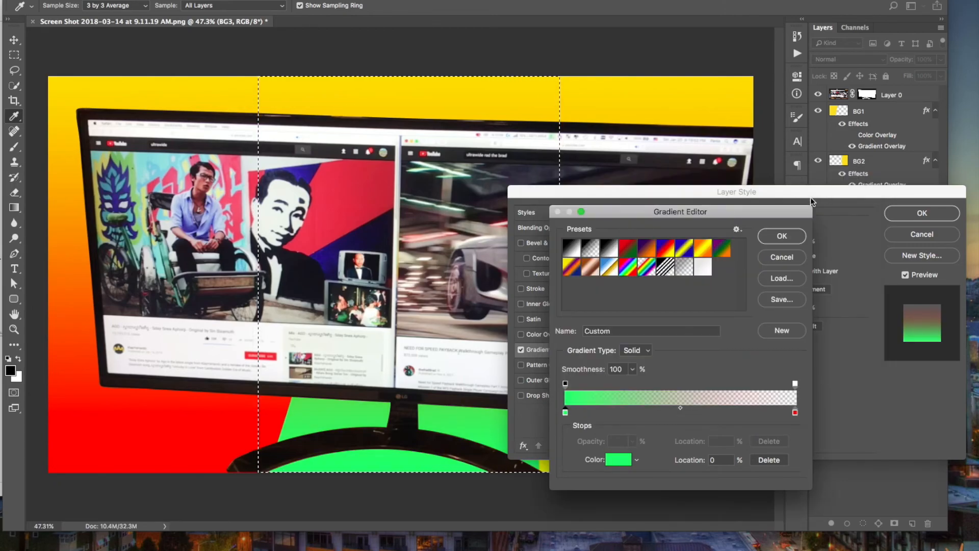
{"action": "left_click", "coordinate": [795, 236]}
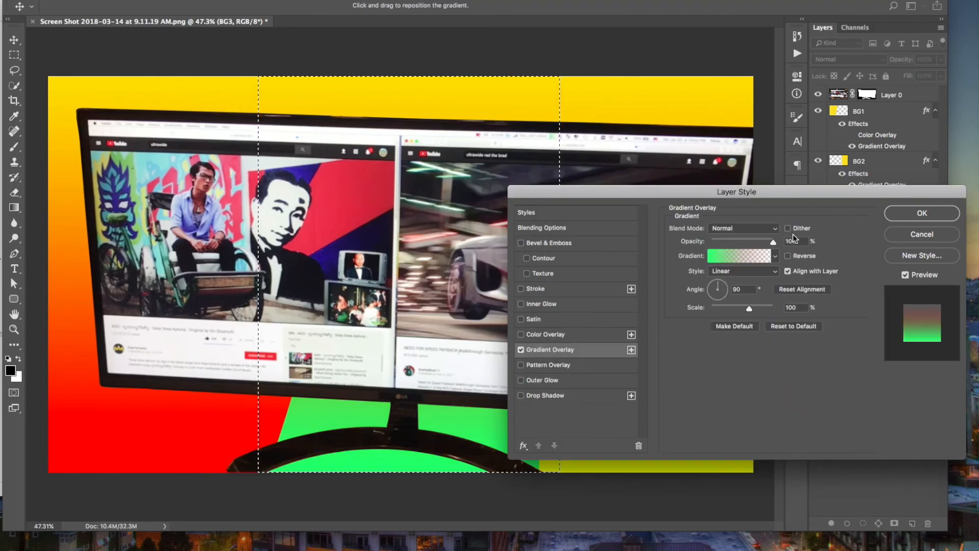
{"action": "left_click", "coordinate": [914, 216]}
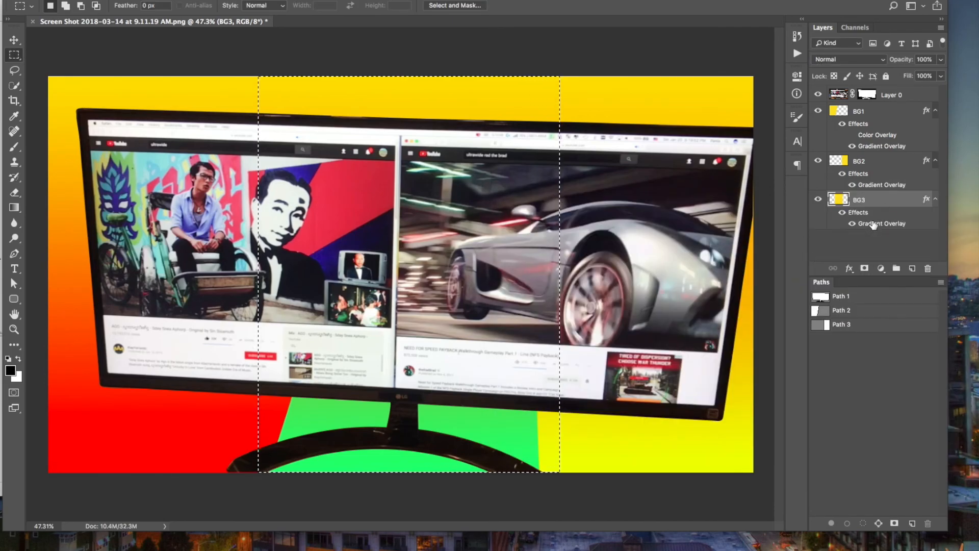
- Clear the selection and add the text UNBOXING above the monitor on a new text layer above Layer 0
{"action": "key", "text": "cmd+d"}
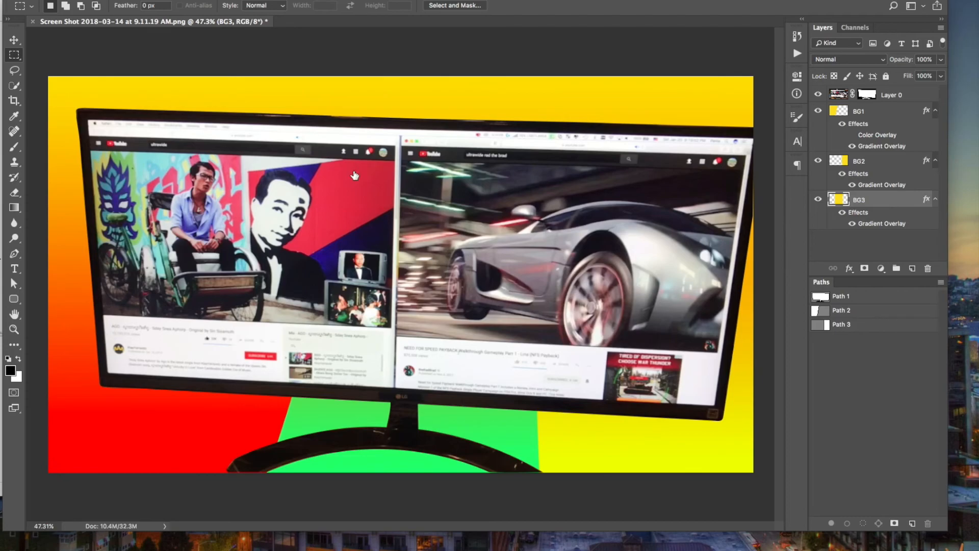
{"action": "left_click", "coordinate": [893, 97]}
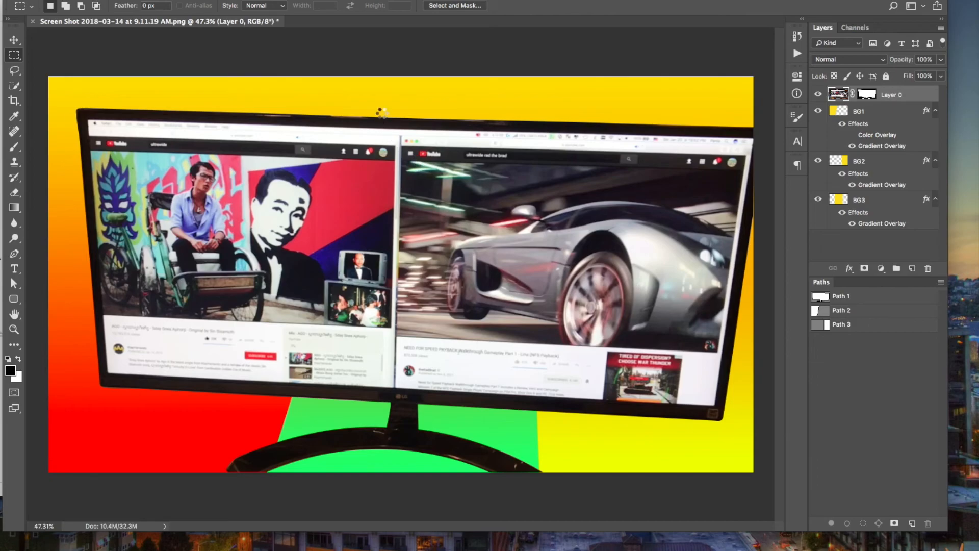
{"action": "key", "text": "t"}
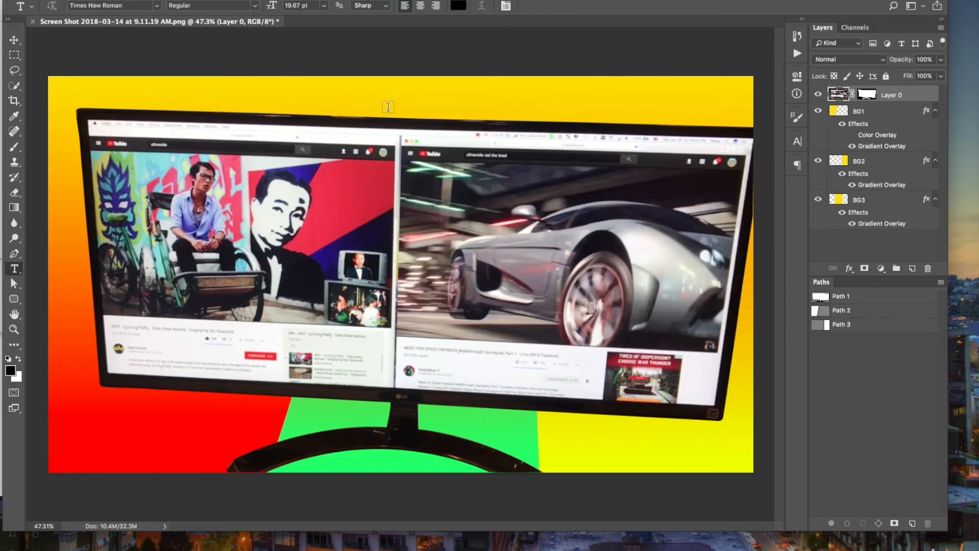
{"action": "left_click", "coordinate": [347, 99]}
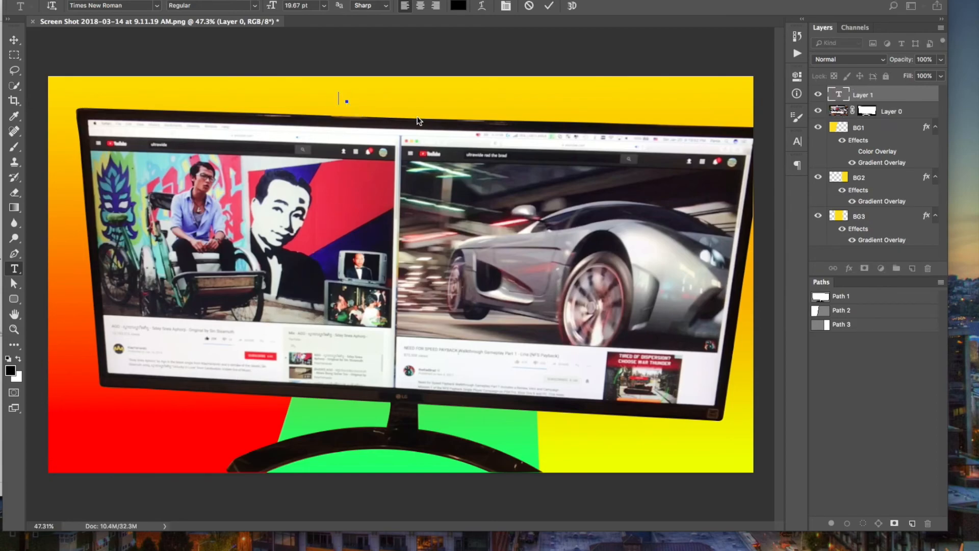
{"action": "type", "text": "UNBOXING"}
{"action": "left_click", "coordinate": [880, 111]}
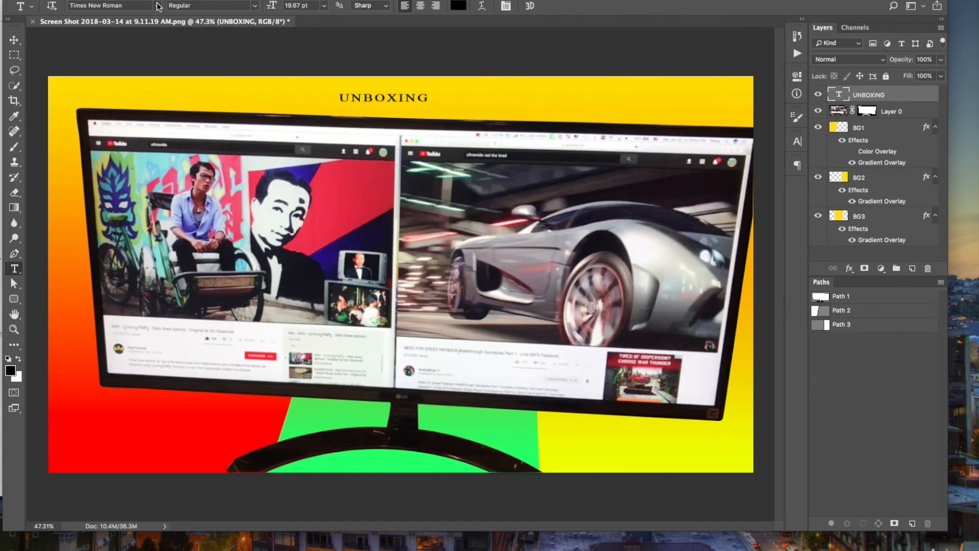
- Change the UNBOXING text's font to Antonio and enlarge it to 111.67 pt
{"action": "left_click", "coordinate": [158, 7]}
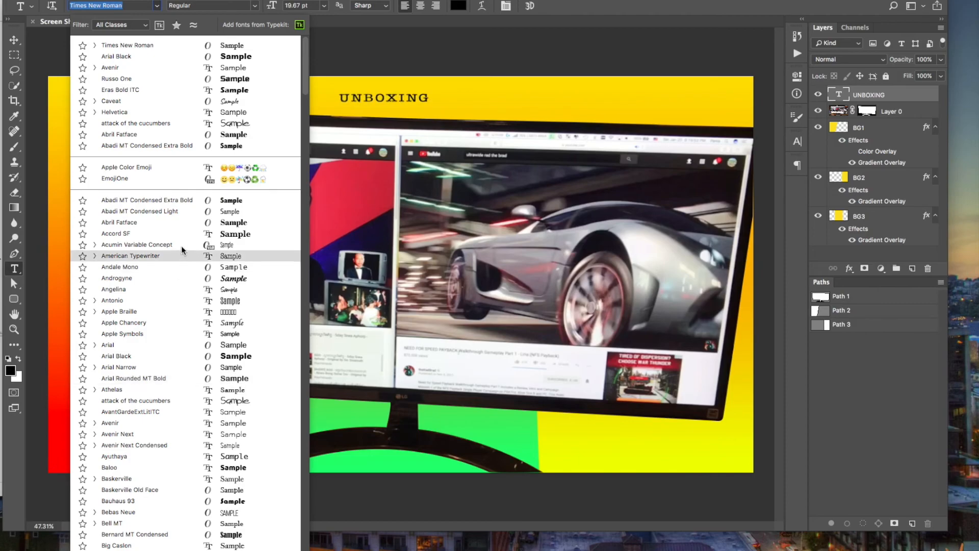
{"action": "left_click", "coordinate": [180, 300]}
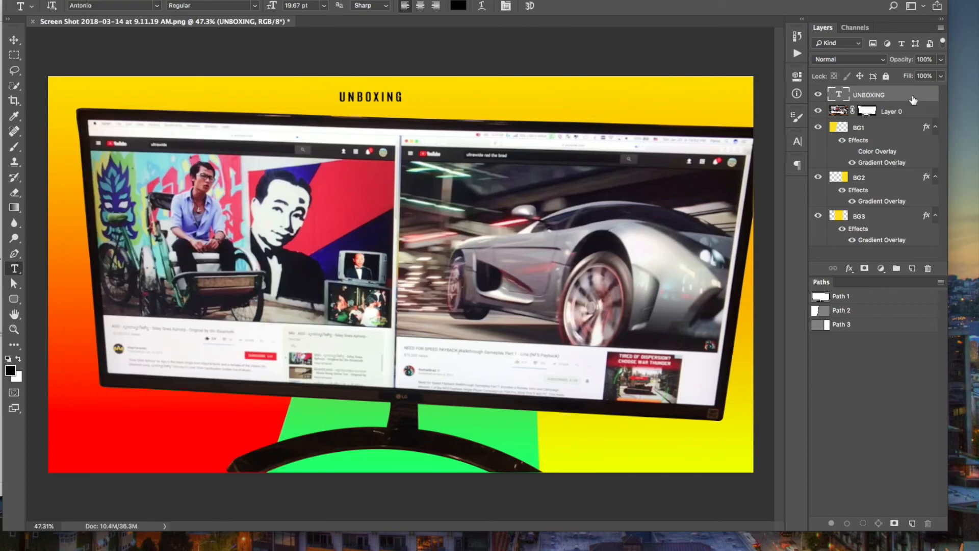
{"action": "left_click_drag", "start_coordinate": [272, 5], "coordinate": [326, 10]}
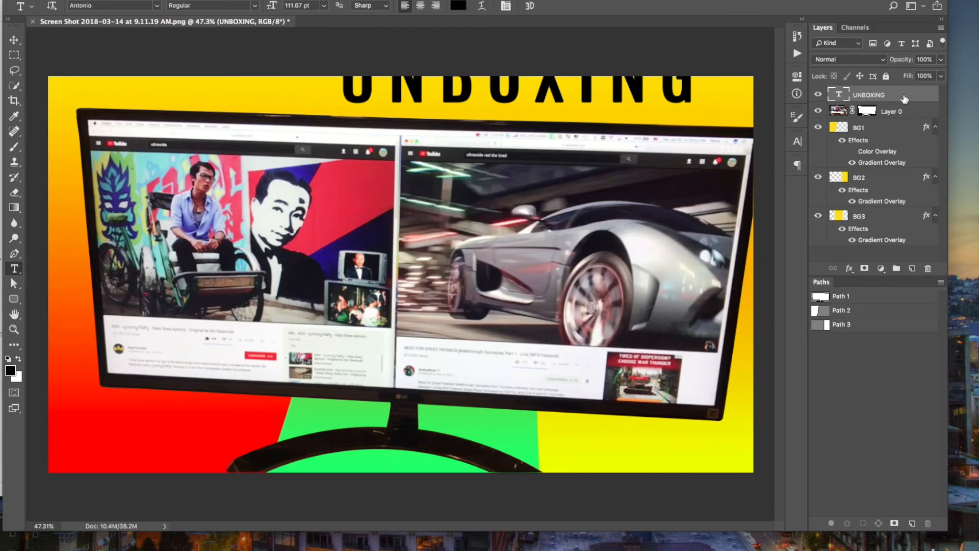
- Move the UNBOXING text fully onto the canvas so it overlaps the monitor's upper edge around the middle
{"action": "key", "text": "super+t"}
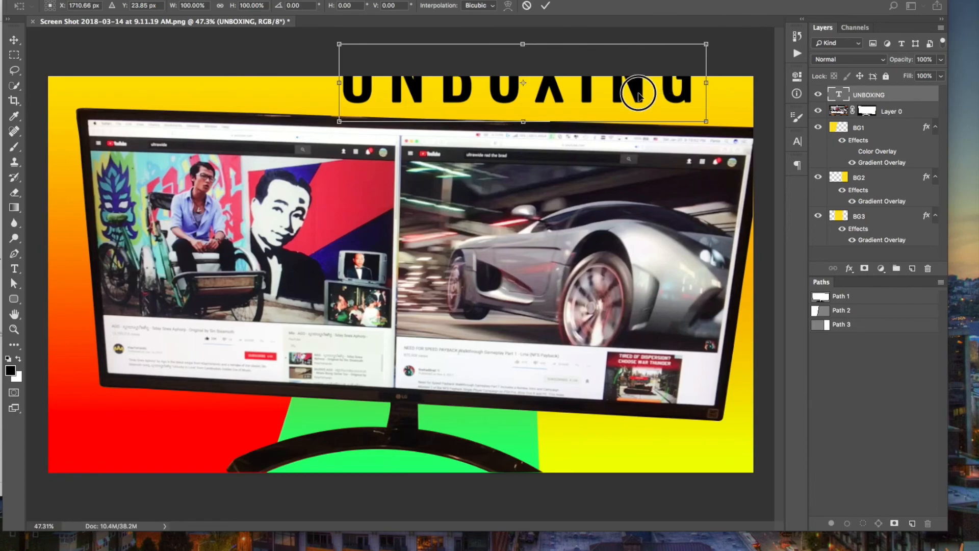
{"action": "left_click_drag", "start_coordinate": [565, 241], "coordinate": [500, 140]}
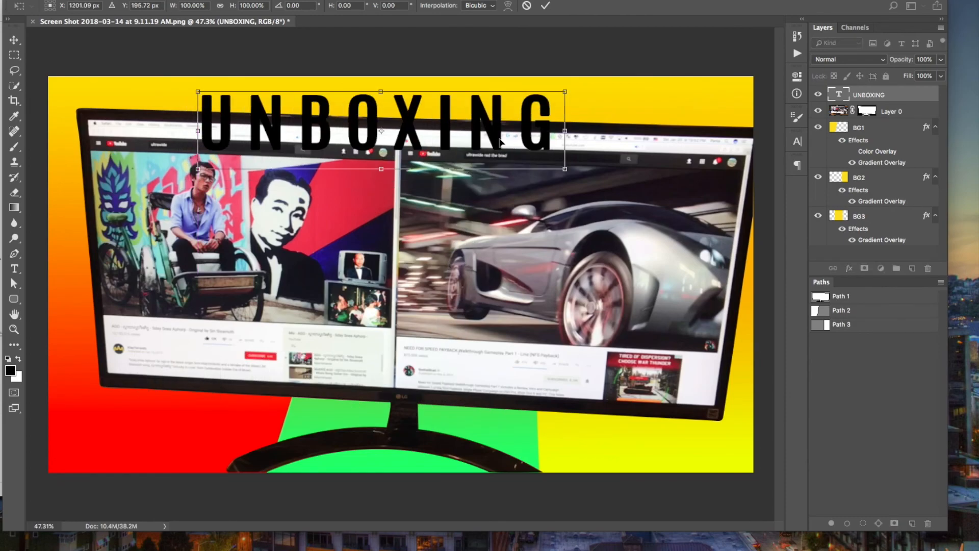
{"action": "key", "text": "Return"}
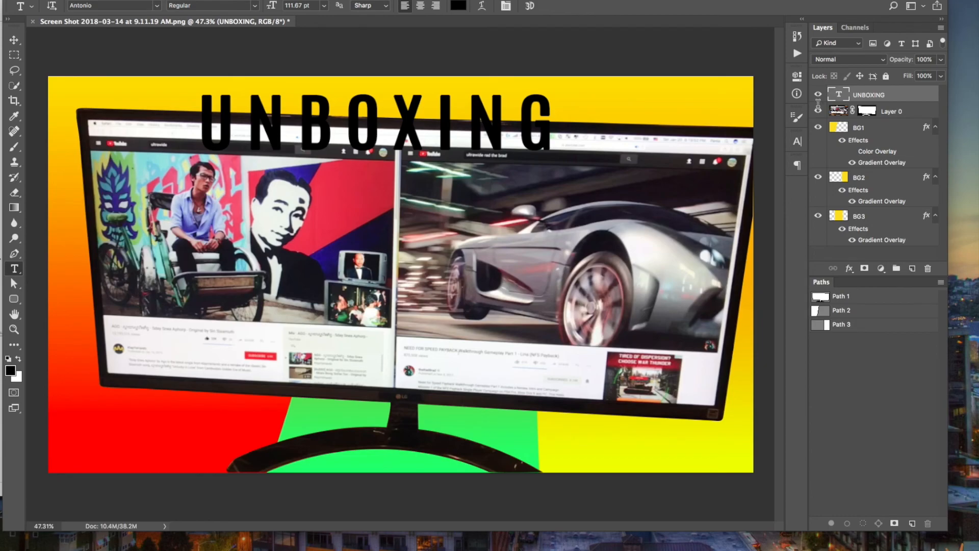
- Give the UNBOXING text layer a pinkish-red f0084a Color Overlay and a 12 px black outside Stroke
{"action": "right_click", "coordinate": [896, 97]}
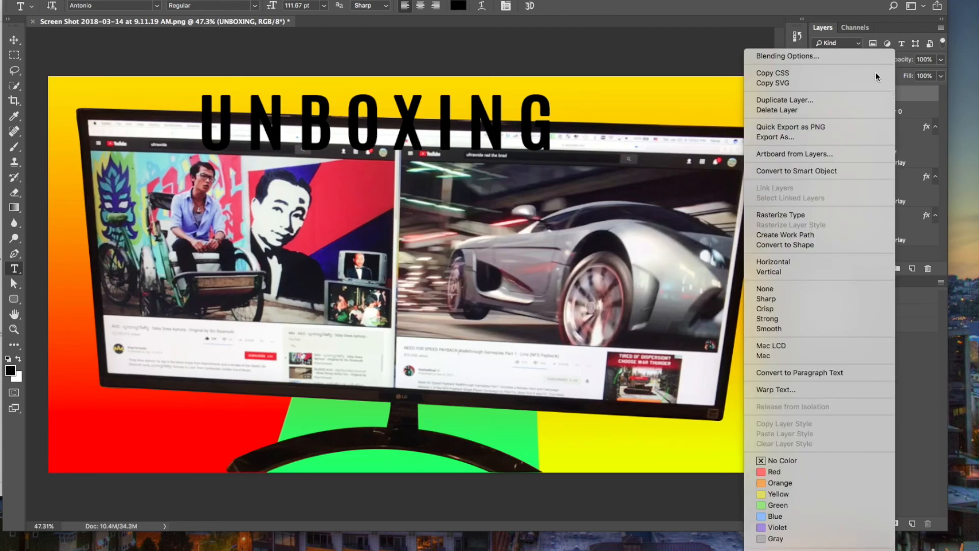
{"action": "left_click", "coordinate": [850, 56]}
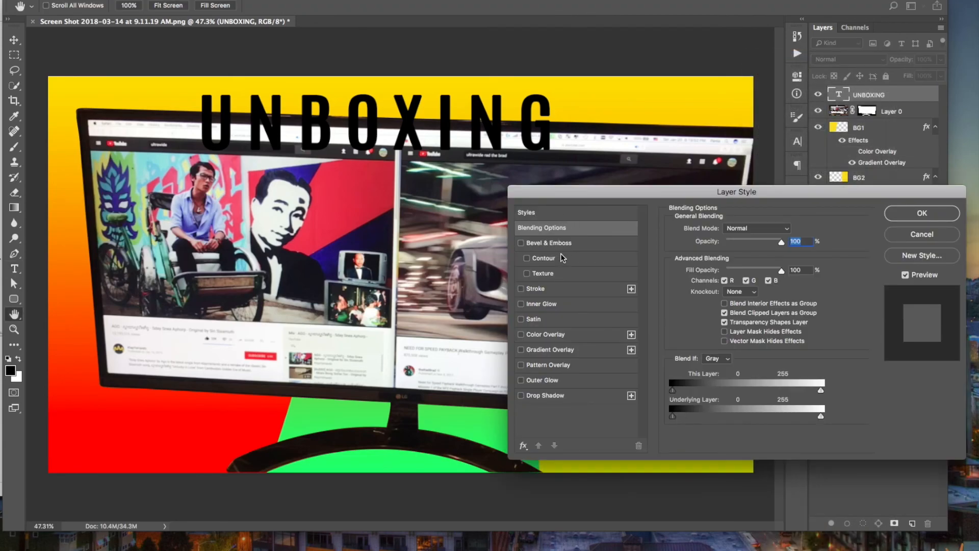
{"action": "left_click", "coordinate": [522, 335]}
{"action": "left_click", "coordinate": [545, 335]}
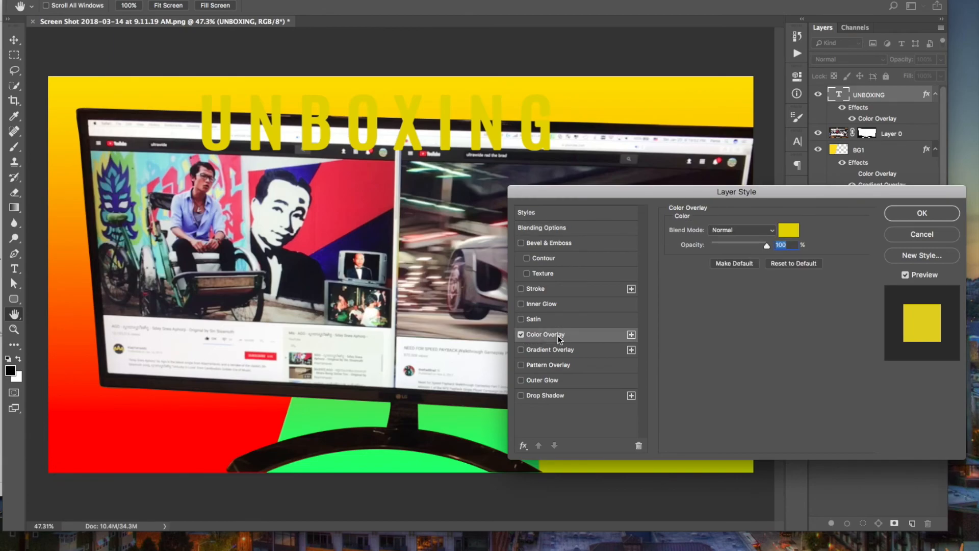
{"action": "left_click", "coordinate": [790, 230]}
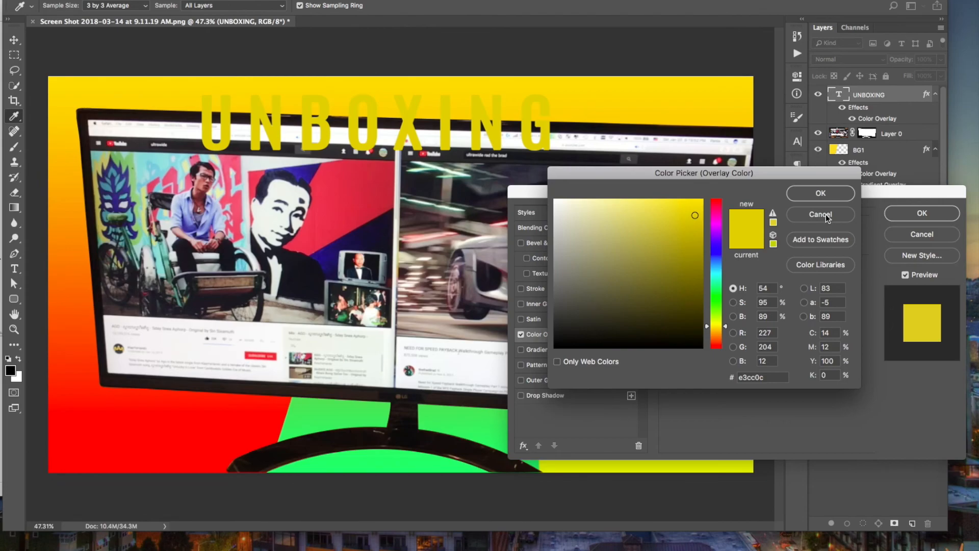
{"action": "left_click", "coordinate": [717, 211]}
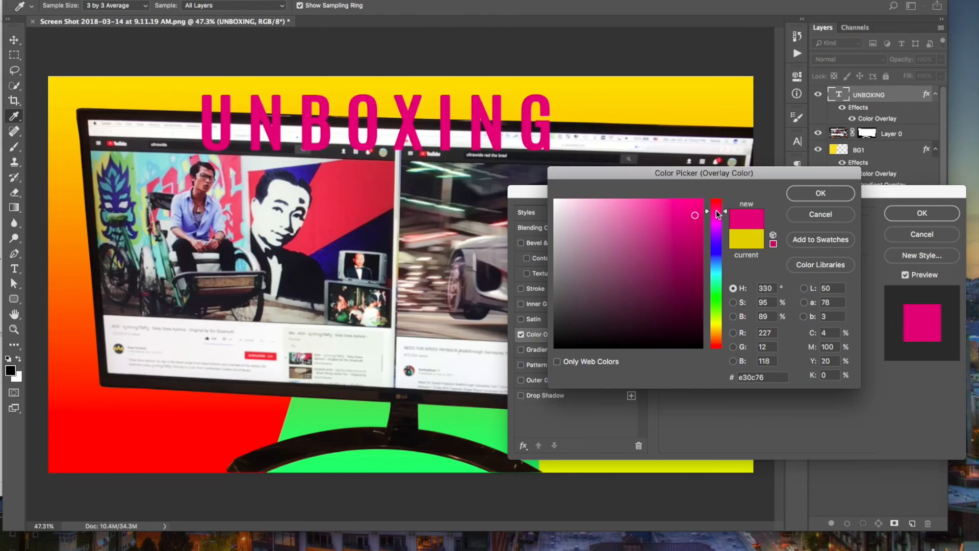
{"action": "left_click", "coordinate": [714, 206]}
{"action": "left_click_drag", "start_coordinate": [693, 208], "coordinate": [698, 208]}
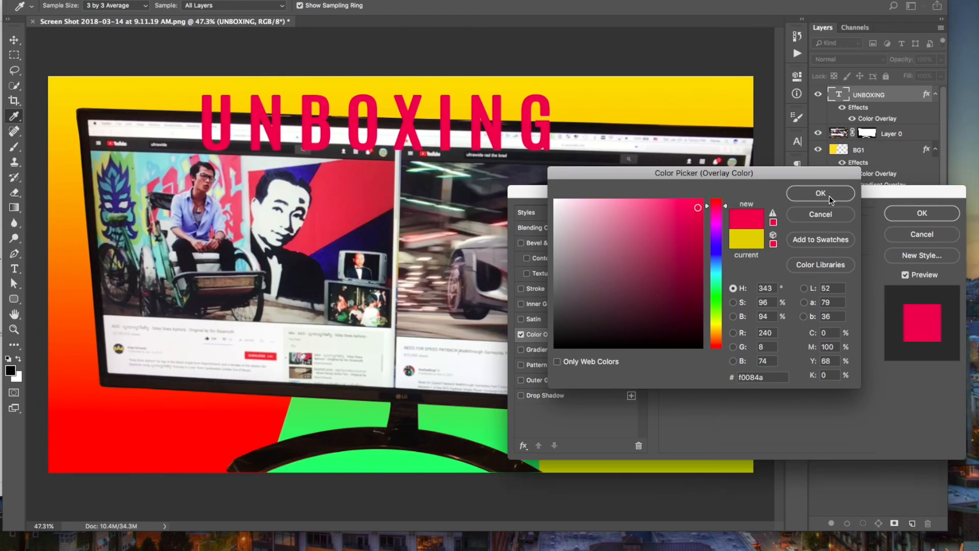
{"action": "left_click", "coordinate": [829, 196]}
{"action": "left_click", "coordinate": [522, 289]}
{"action": "left_click", "coordinate": [558, 294]}
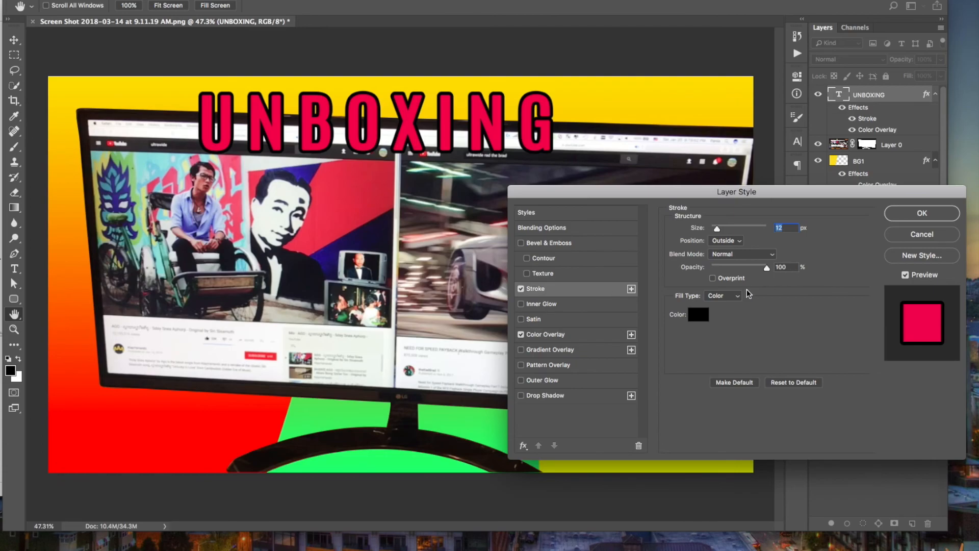
- Try yellow, orange, white and green for the UNBOXING text's Color Overlay, then settle on pinkish red ff0d46 and apply the layer style
{"action": "left_click", "coordinate": [561, 334]}
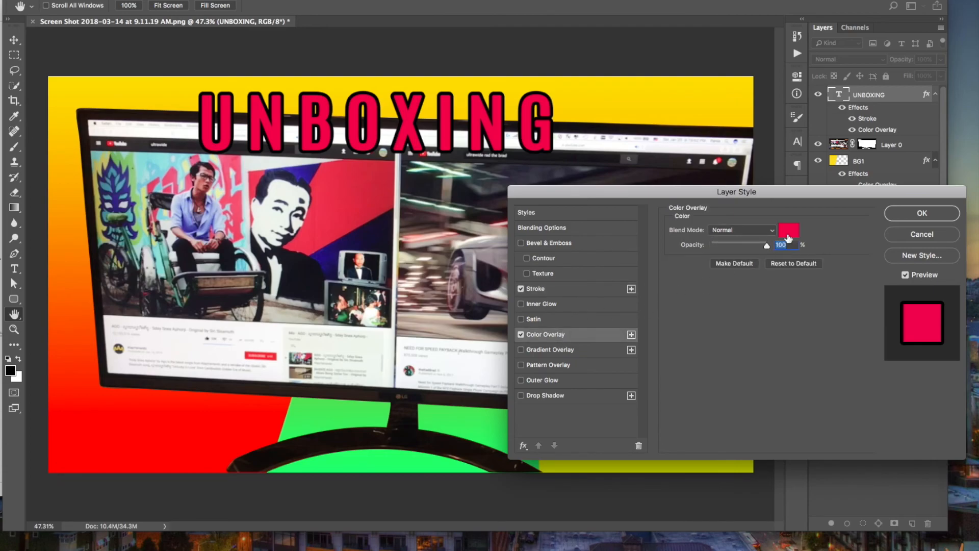
{"action": "left_click", "coordinate": [788, 232]}
{"action": "left_click", "coordinate": [716, 317]}
{"action": "mouse_move", "coordinate": [716, 316]}
{"action": "left_mouse_down"}
{"action": "mouse_move", "coordinate": [726, 290]}
{"action": "mouse_move", "coordinate": [720, 346]}
{"action": "mouse_move", "coordinate": [721, 327]}
{"action": "left_mouse_up"}
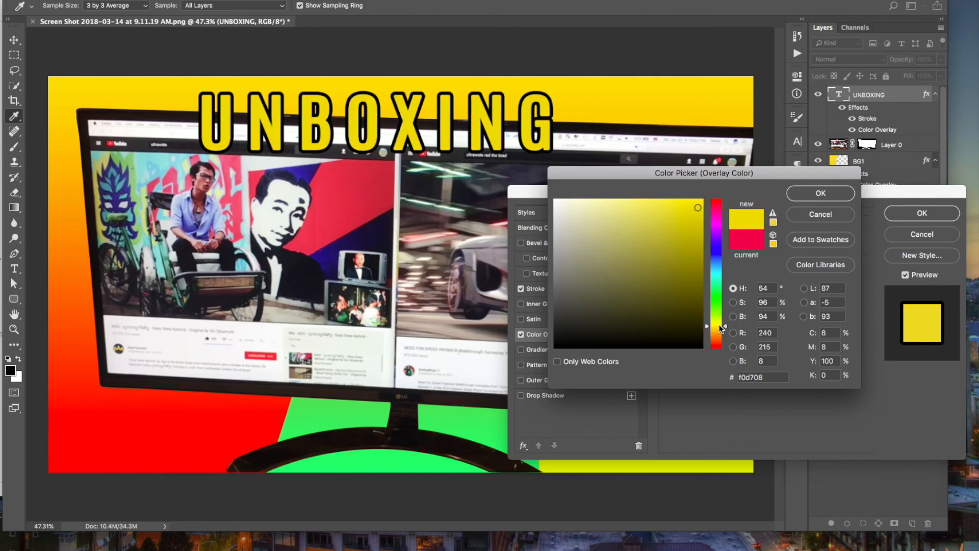
{"action": "left_click_drag", "start_coordinate": [720, 294], "coordinate": [715, 329]}
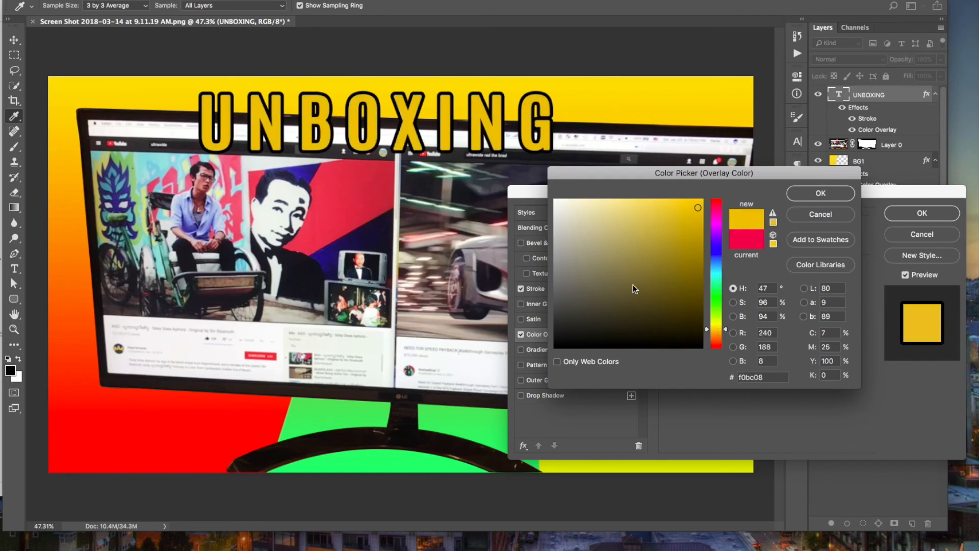
{"action": "mouse_move", "coordinate": [677, 258]}
{"action": "left_mouse_down"}
{"action": "mouse_move", "coordinate": [651, 277]}
{"action": "mouse_move", "coordinate": [697, 200]}
{"action": "left_mouse_up"}
{"action": "left_click", "coordinate": [716, 224]}
{"action": "left_click_drag", "start_coordinate": [720, 232], "coordinate": [718, 333]}
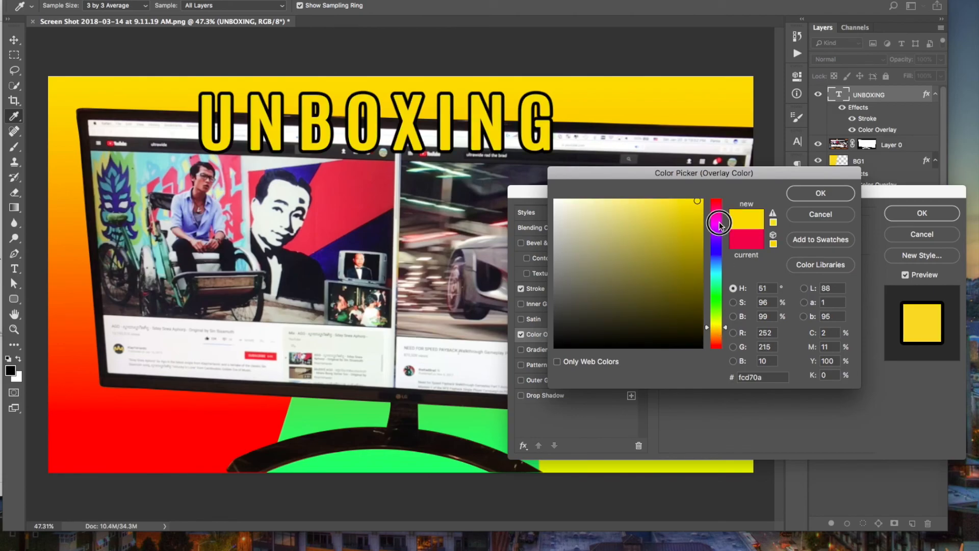
{"action": "left_click", "coordinate": [719, 206]}
{"action": "left_click_drag", "start_coordinate": [719, 206], "coordinate": [719, 208]}
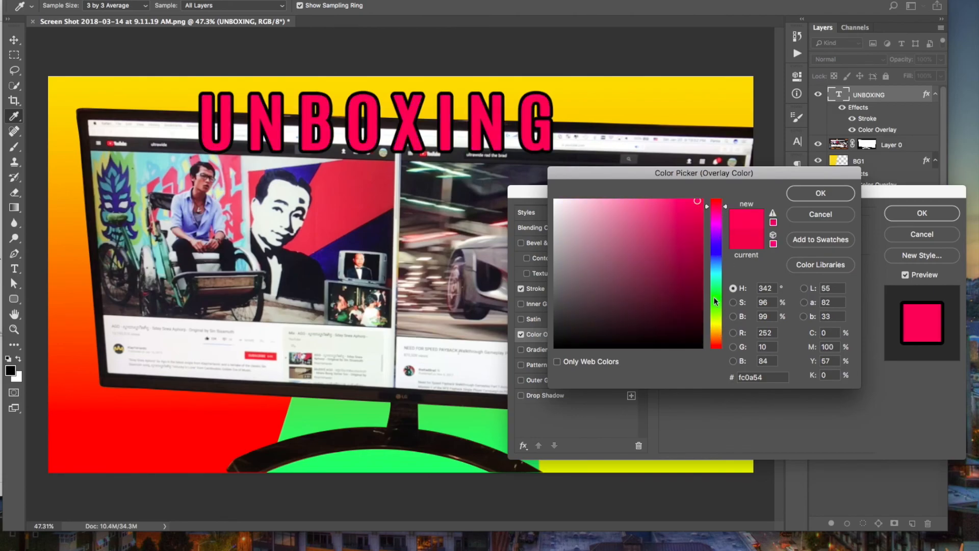
{"action": "left_click", "coordinate": [718, 325]}
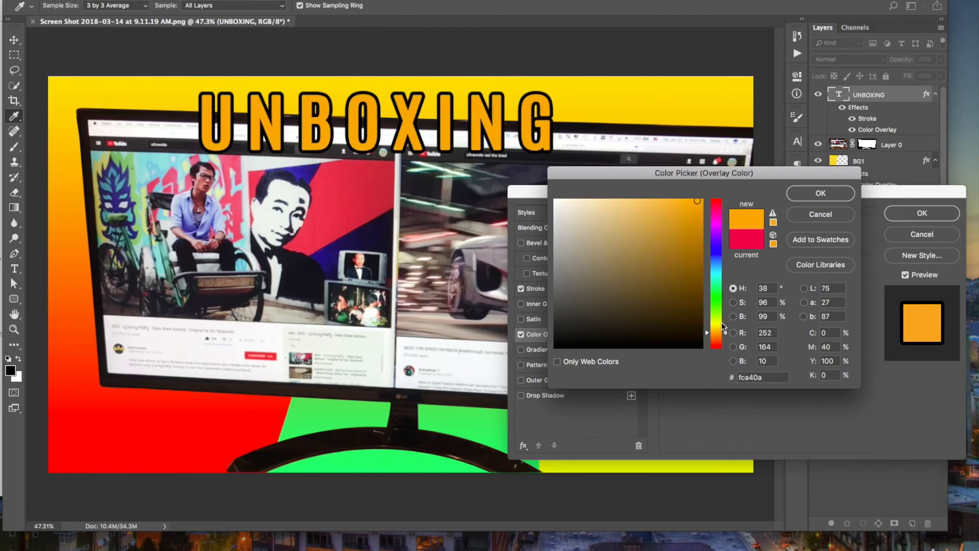
{"action": "left_click_drag", "start_coordinate": [723, 327], "coordinate": [722, 324]}
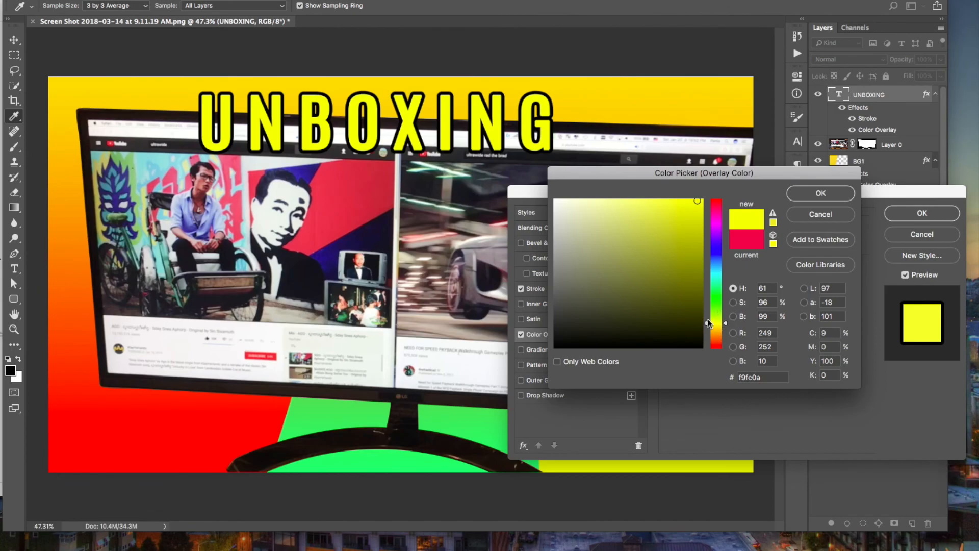
{"action": "mouse_move", "coordinate": [715, 322]}
{"action": "left_mouse_down"}
{"action": "mouse_move", "coordinate": [714, 331]}
{"action": "mouse_move", "coordinate": [716, 308]}
{"action": "mouse_move", "coordinate": [715, 343]}
{"action": "mouse_move", "coordinate": [717, 334]}
{"action": "left_mouse_up"}
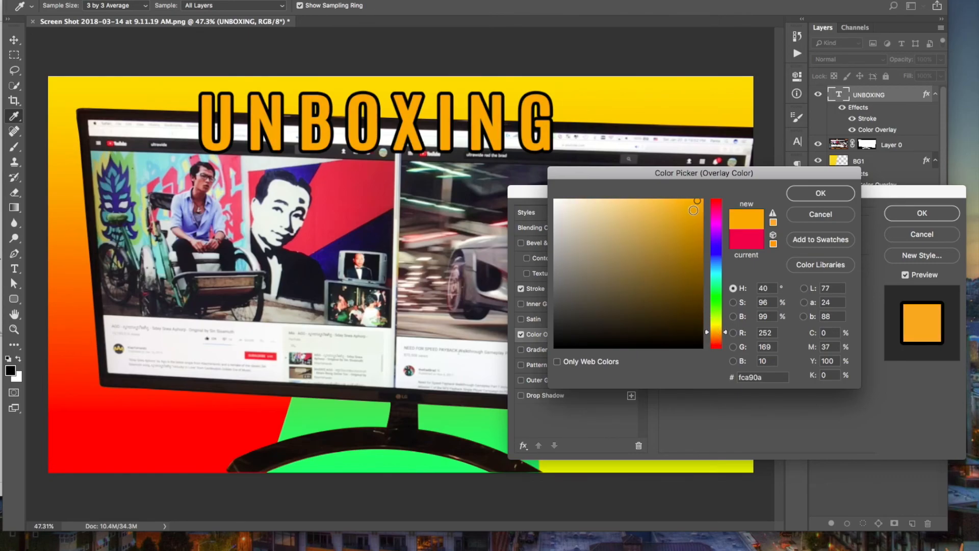
{"action": "left_click_drag", "start_coordinate": [590, 196], "coordinate": [535, 191]}
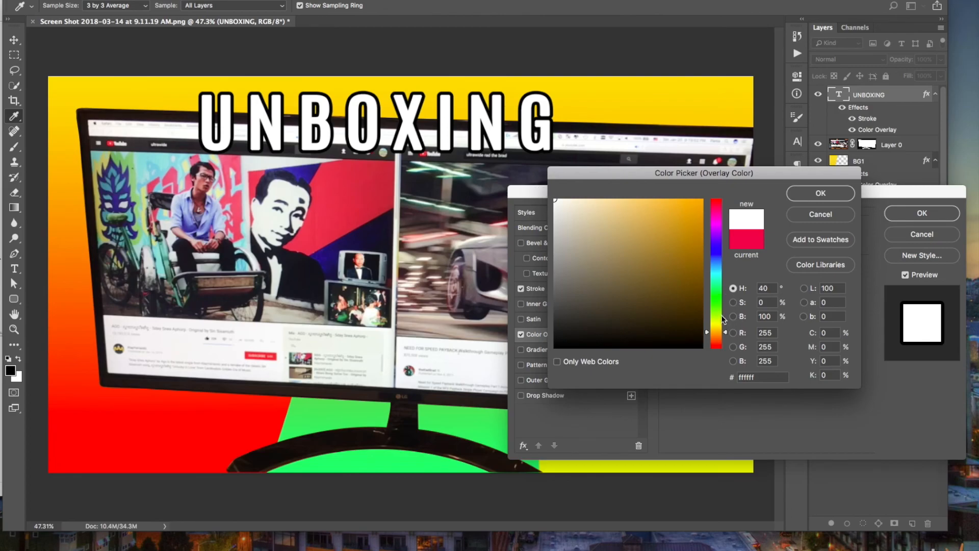
{"action": "left_click", "coordinate": [688, 227]}
{"action": "left_click_drag", "start_coordinate": [717, 250], "coordinate": [717, 294]}
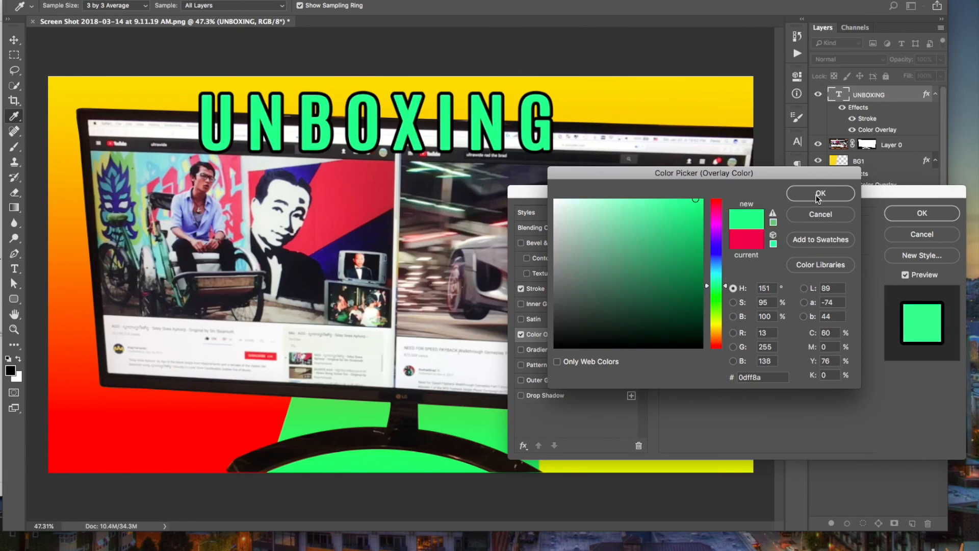
{"action": "mouse_move", "coordinate": [721, 325]}
{"action": "left_mouse_down"}
{"action": "mouse_move", "coordinate": [720, 336]}
{"action": "mouse_move", "coordinate": [721, 326]}
{"action": "left_mouse_up"}
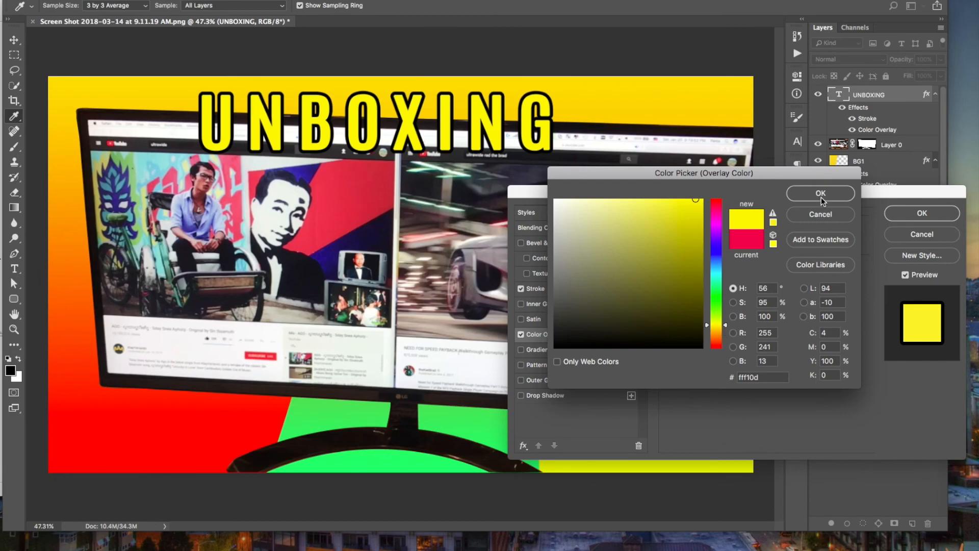
{"action": "left_click_drag", "start_coordinate": [720, 343], "coordinate": [721, 338]}
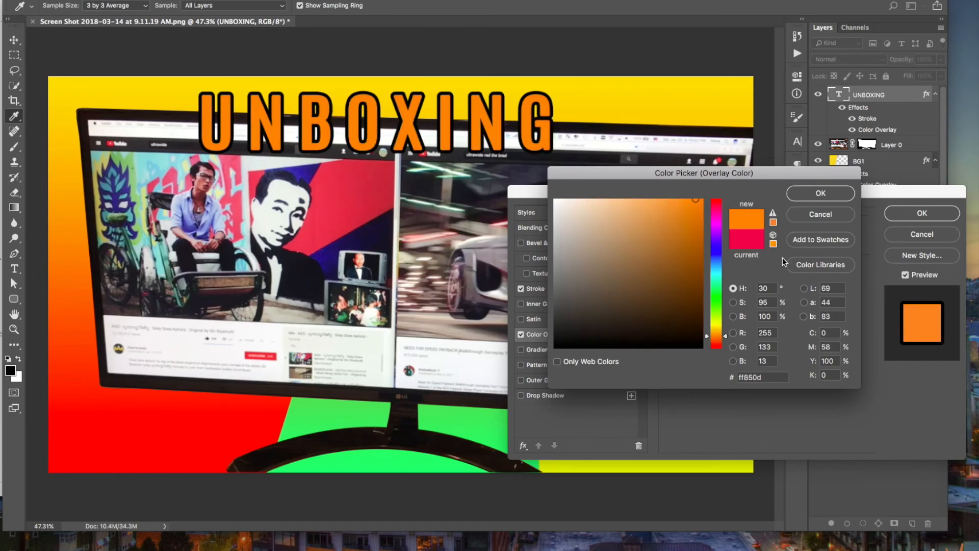
{"action": "left_click", "coordinate": [713, 341]}
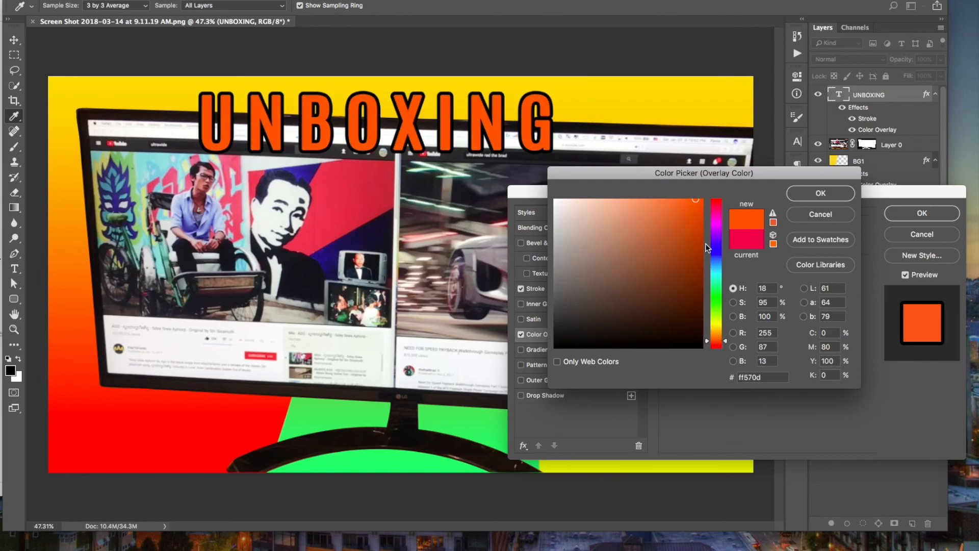
{"action": "left_click", "coordinate": [719, 207]}
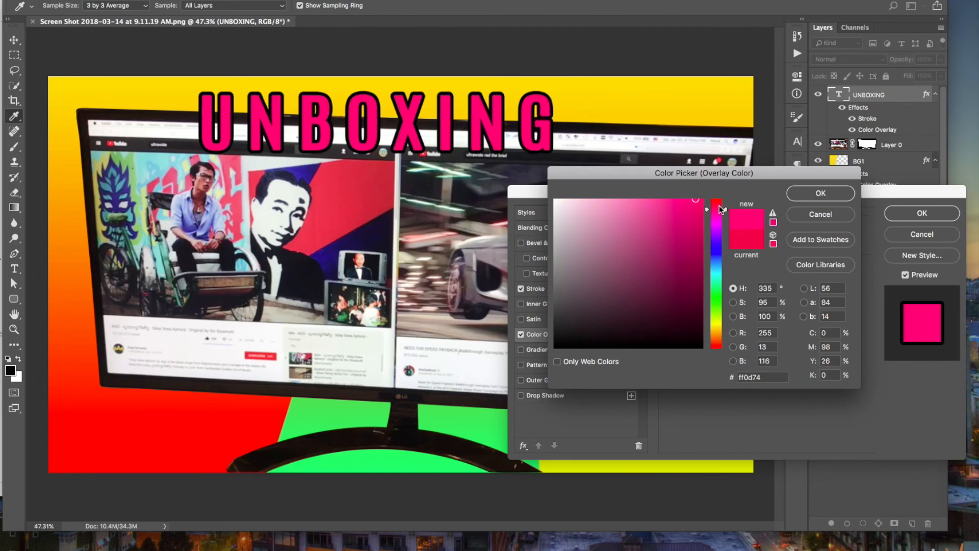
{"action": "left_click_drag", "start_coordinate": [720, 209], "coordinate": [720, 207]}
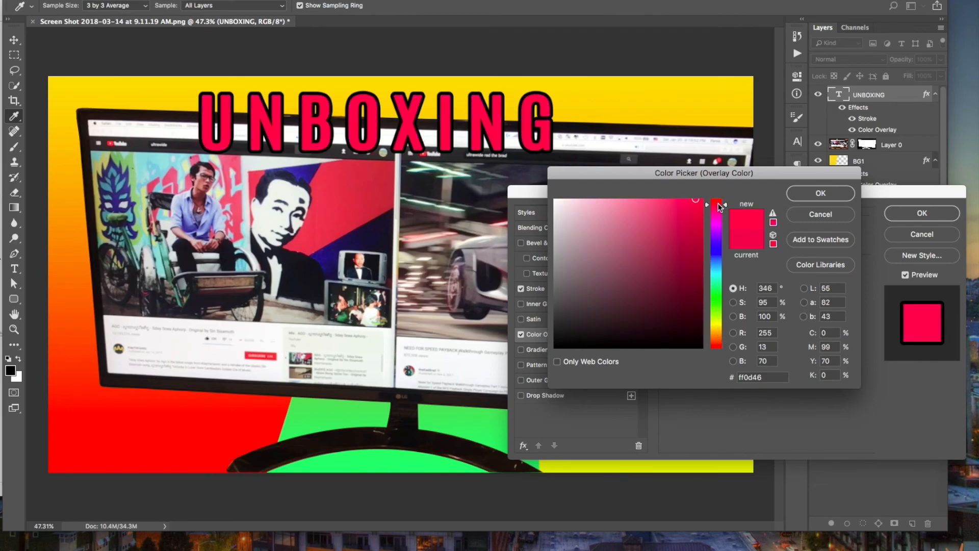
{"action": "left_click", "coordinate": [814, 195]}
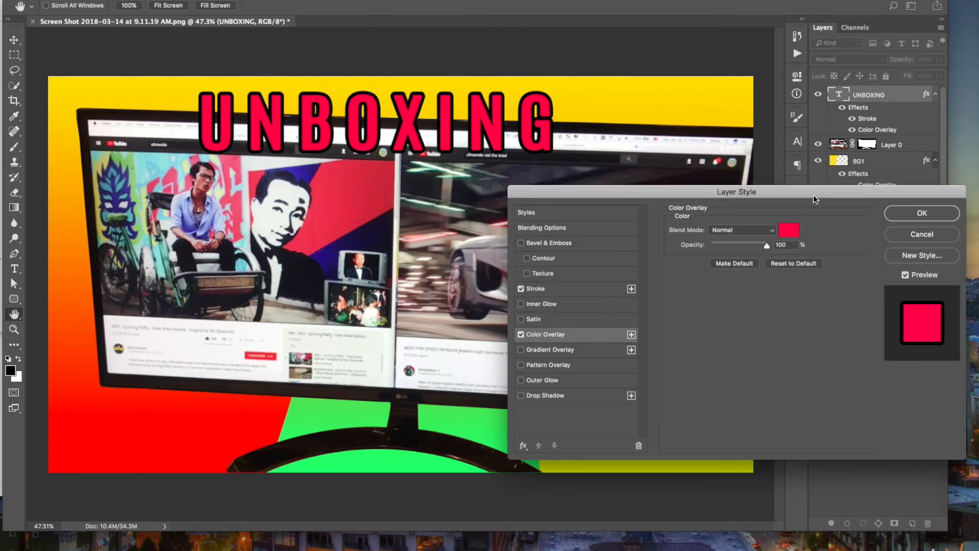
{"action": "left_click", "coordinate": [921, 213]}
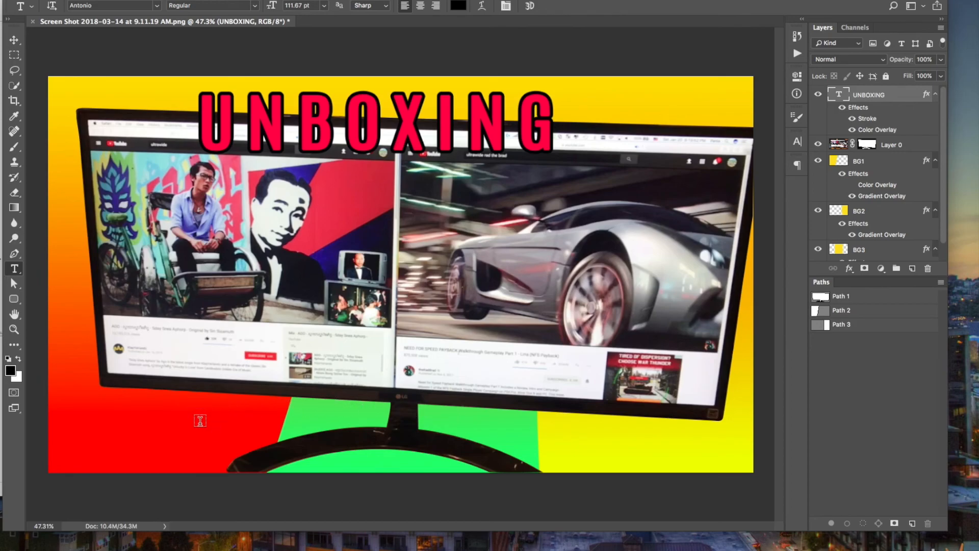
- Add the text LG 34” UM61 across the monitor's lower edge on a new text layer above UNBOXING
{"action": "left_click", "coordinate": [200, 420]}
{"action": "type", "text": "L"}
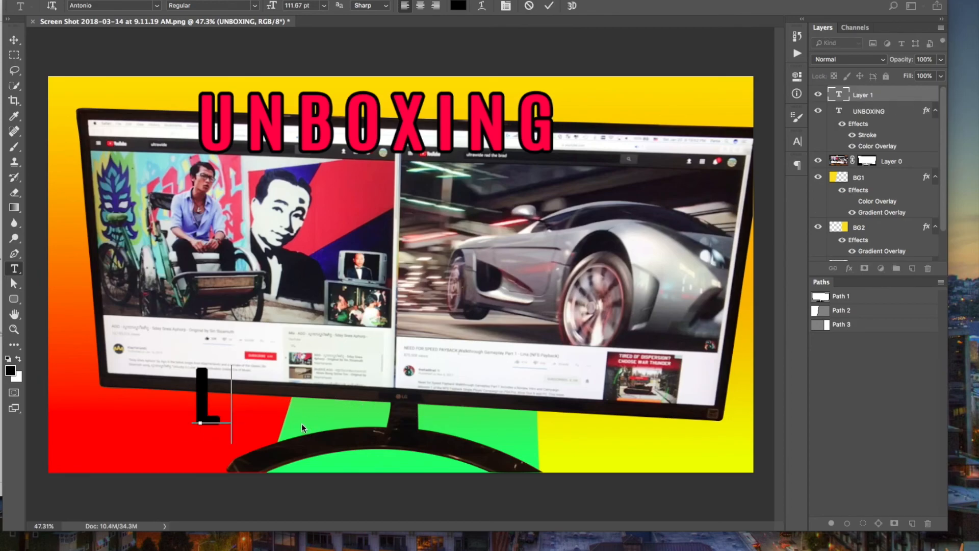
{"action": "type", "text": "G 34\""}
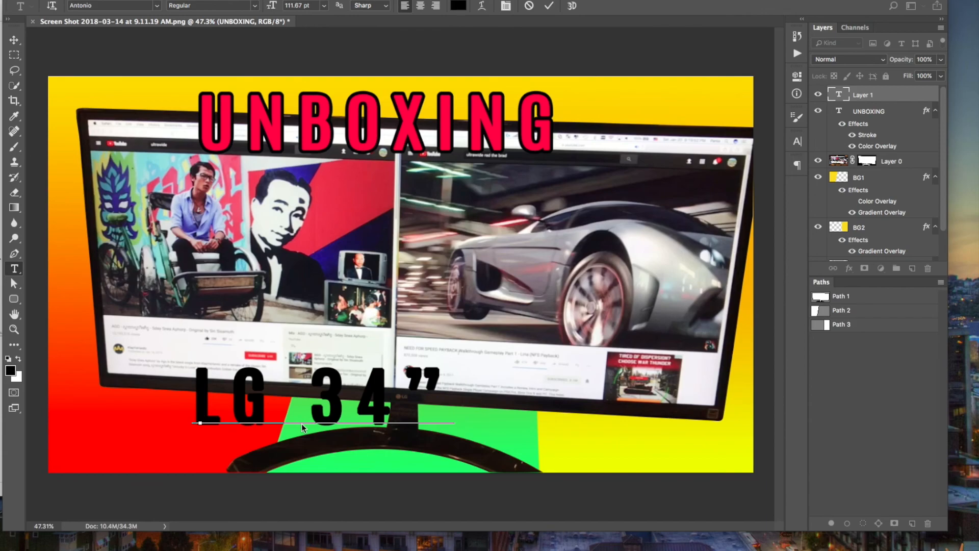
{"action": "type", "text": "UM61"}
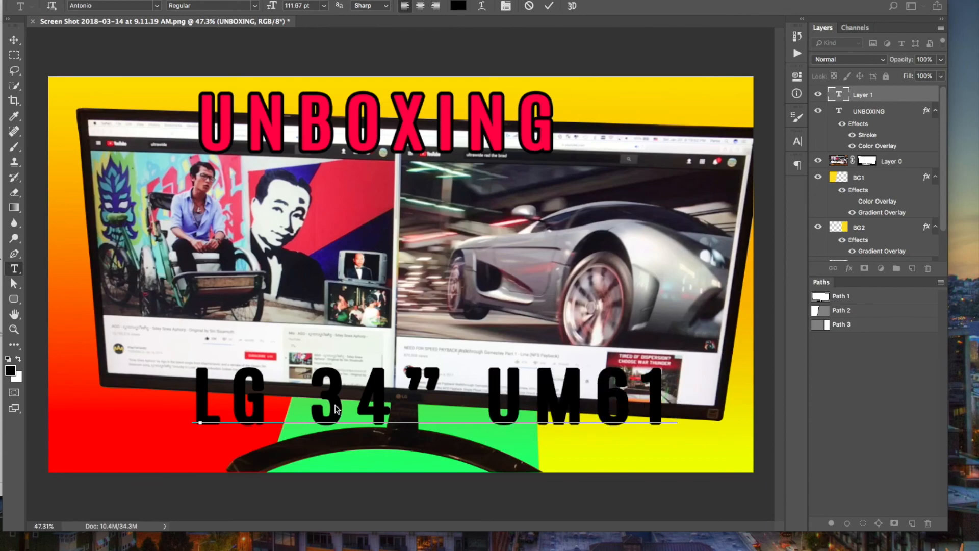
- Commit the LG 34” UM61 text and give its layer a dark grey 262626 Stroke
{"action": "left_click", "coordinate": [888, 96]}
{"action": "right_click", "coordinate": [893, 90]}
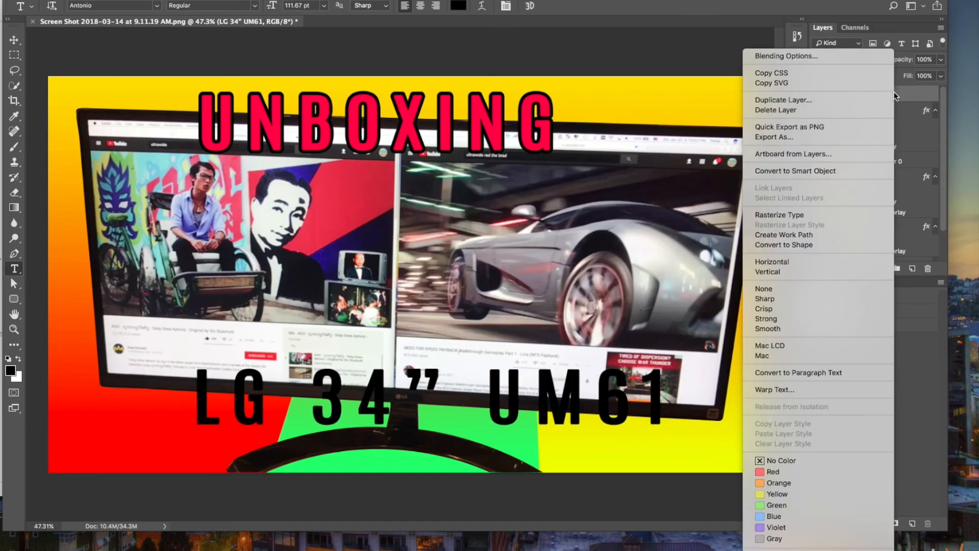
{"action": "left_click", "coordinate": [828, 55]}
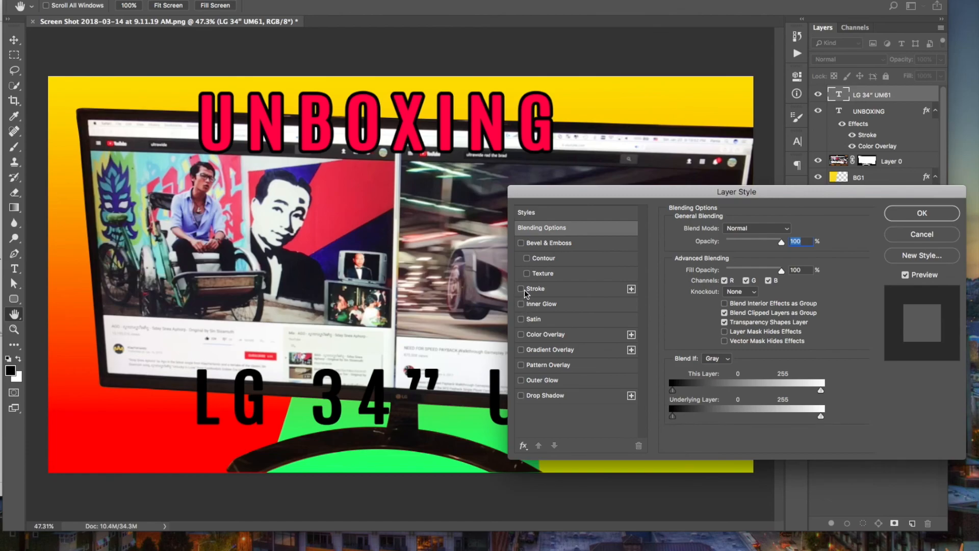
{"action": "left_click", "coordinate": [521, 289]}
{"action": "left_click", "coordinate": [696, 313]}
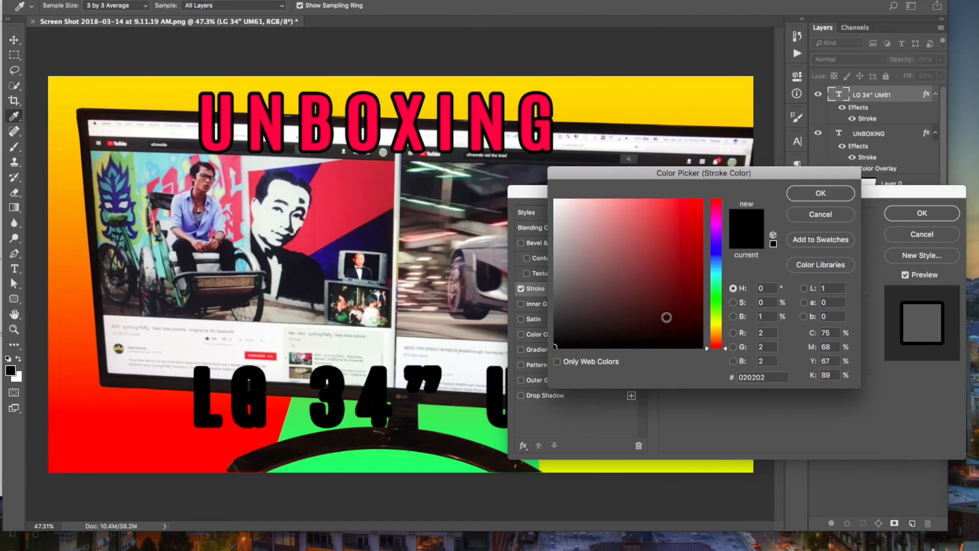
{"action": "left_click_drag", "start_coordinate": [671, 320], "coordinate": [538, 161]}
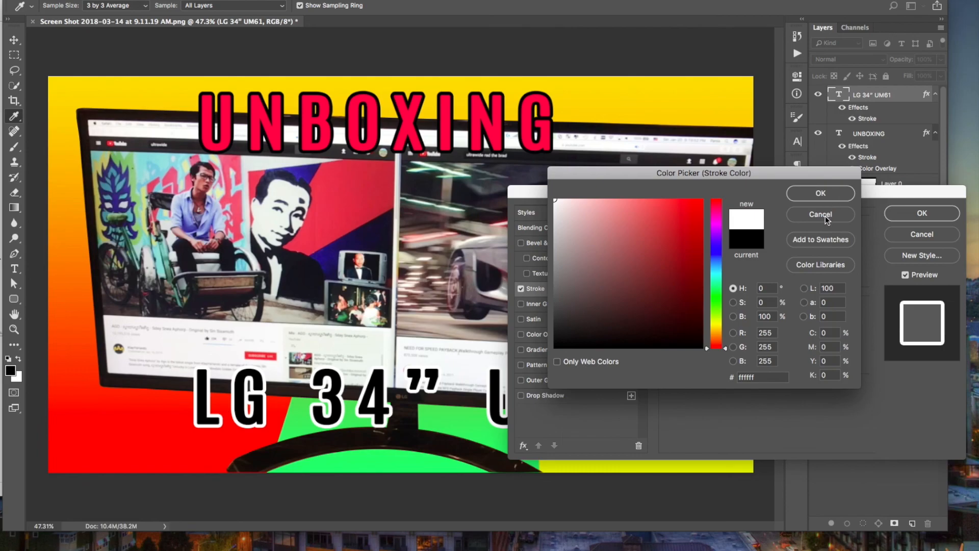
{"action": "left_click_drag", "start_coordinate": [586, 314], "coordinate": [555, 334]}
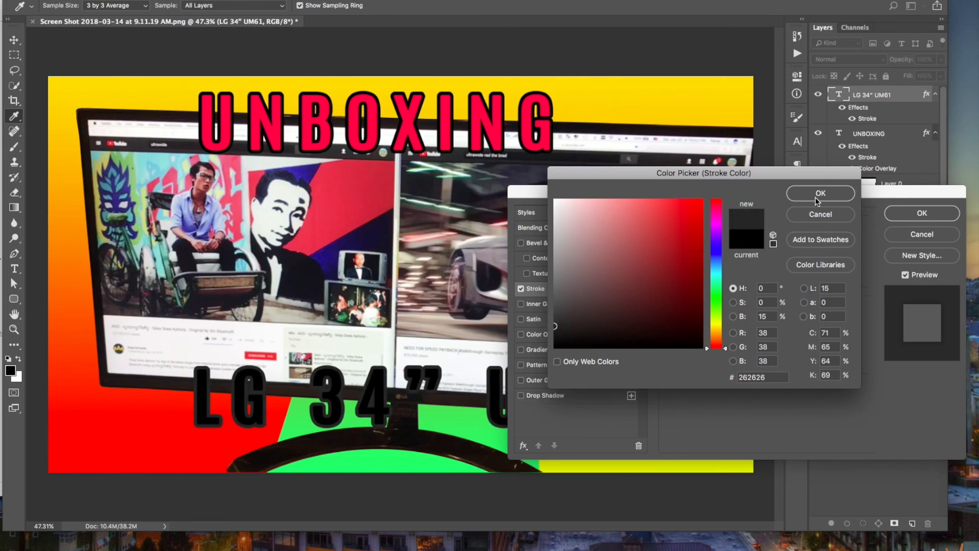
{"action": "left_click", "coordinate": [819, 193]}
- Add a Gradient Overlay to the LG 34” UM61 text layer and open its gradient for editing
{"action": "left_click", "coordinate": [521, 349]}
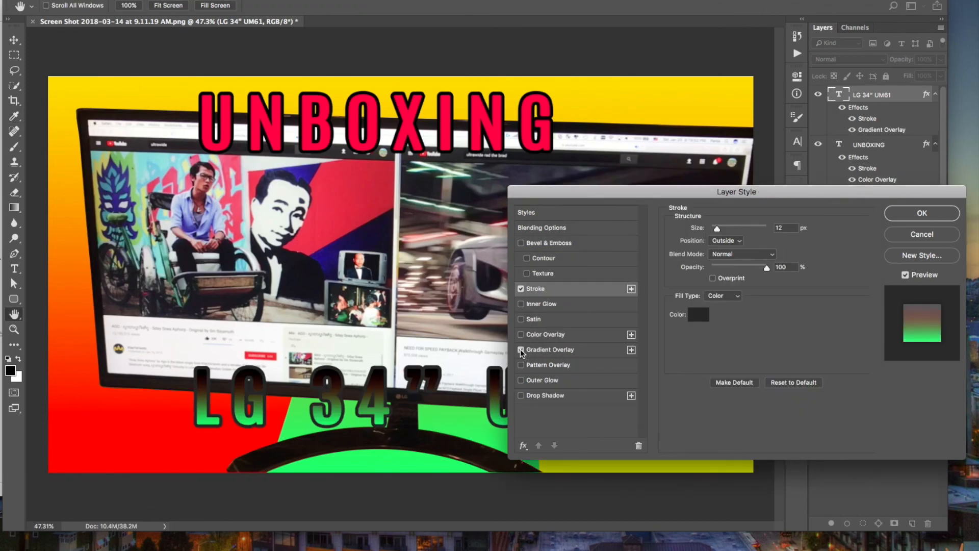
{"action": "left_click", "coordinate": [555, 349]}
{"action": "left_click", "coordinate": [740, 256]}
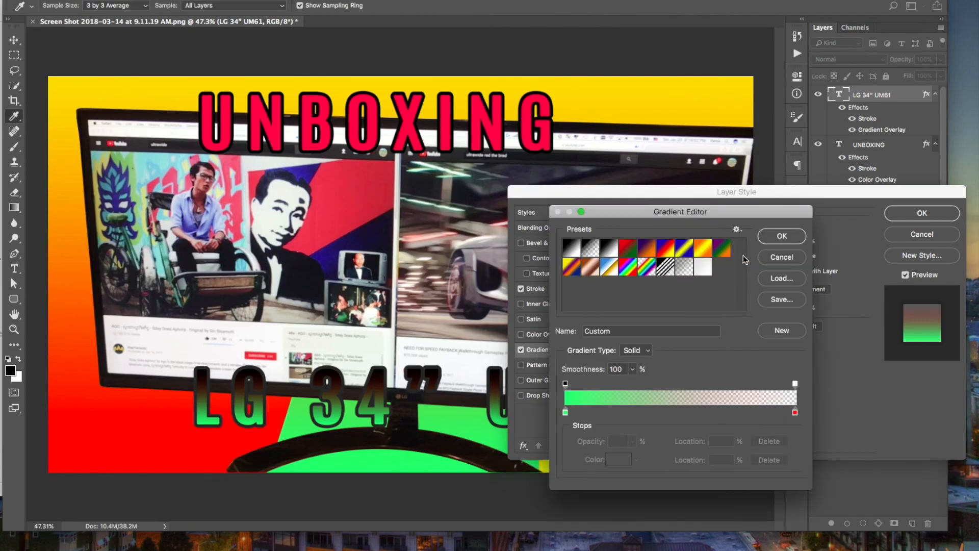
- Set the gradient's starting colour stop to the bright green 87ff11
{"action": "double_click", "coordinate": [565, 412]}
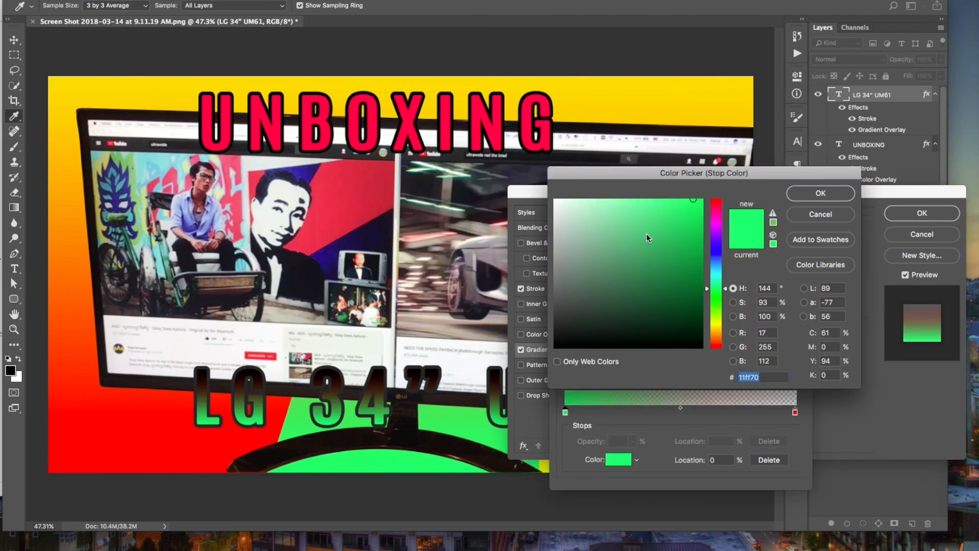
{"action": "left_click", "coordinate": [719, 228]}
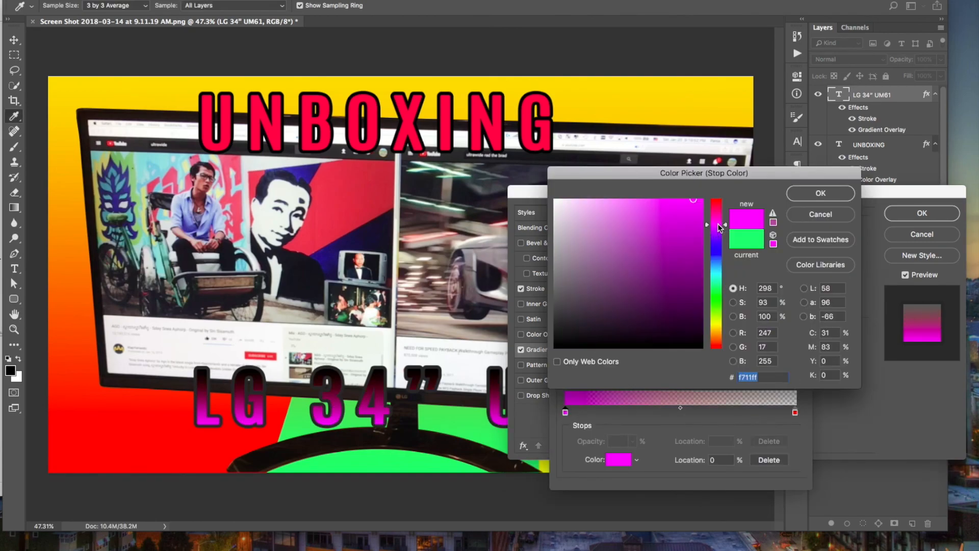
{"action": "left_click", "coordinate": [717, 275]}
{"action": "left_click_drag", "start_coordinate": [718, 276], "coordinate": [721, 312]}
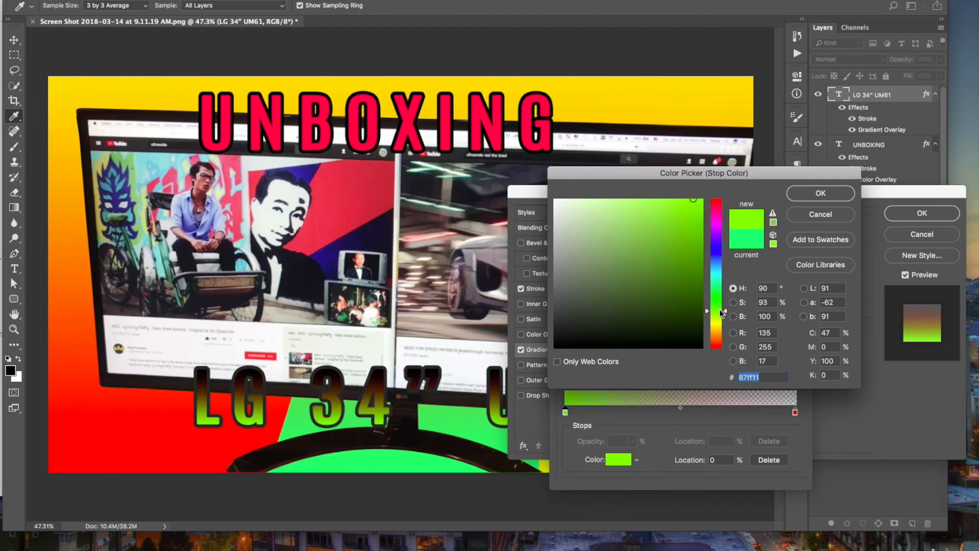
{"action": "left_click", "coordinate": [793, 197]}
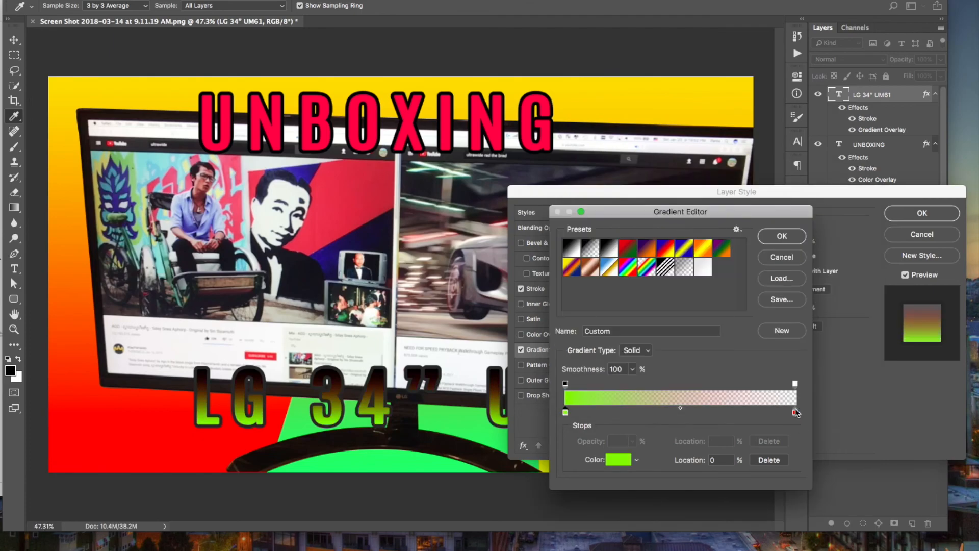
{"action": "left_click", "coordinate": [795, 413]}
{"action": "double_click", "coordinate": [795, 413]}
{"action": "left_click", "coordinate": [669, 223]}
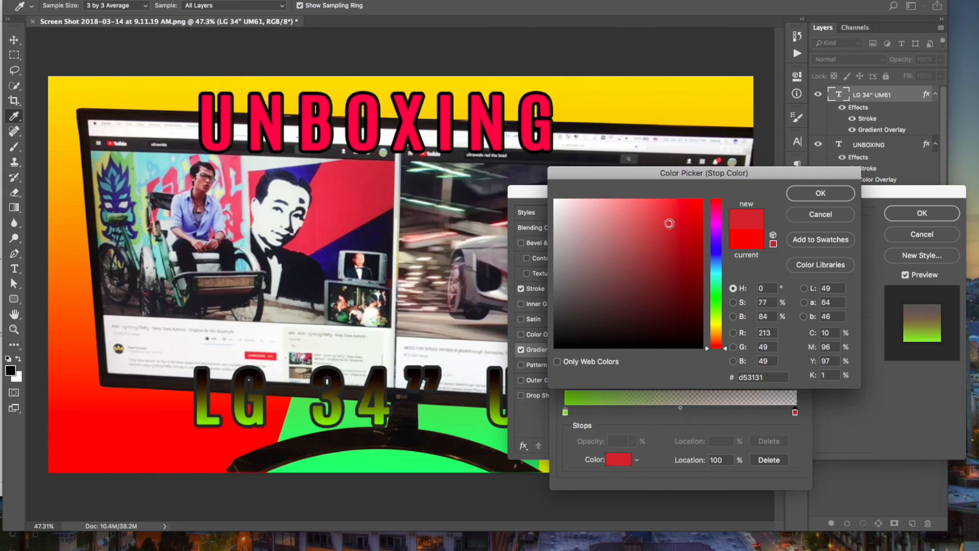
{"action": "left_click", "coordinate": [716, 307]}
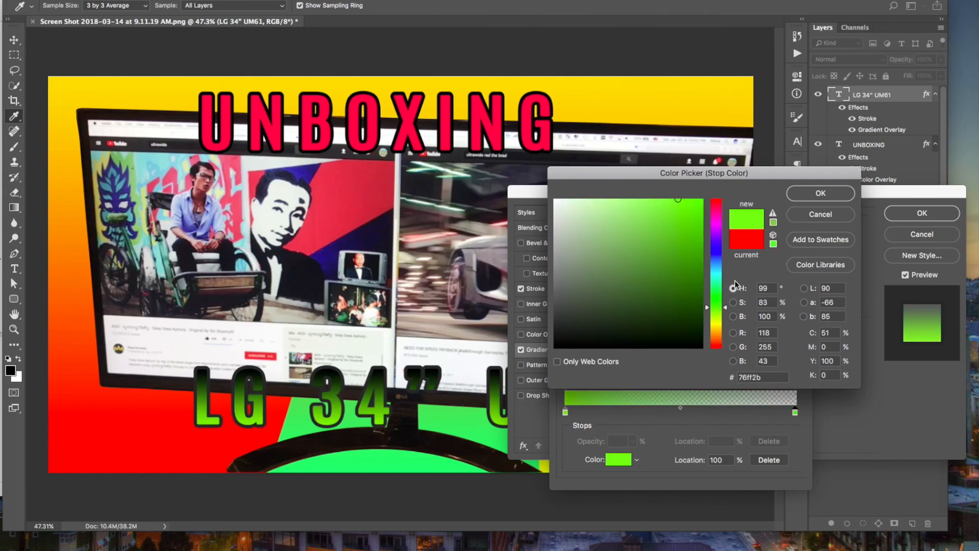
{"action": "left_click", "coordinate": [820, 214]}
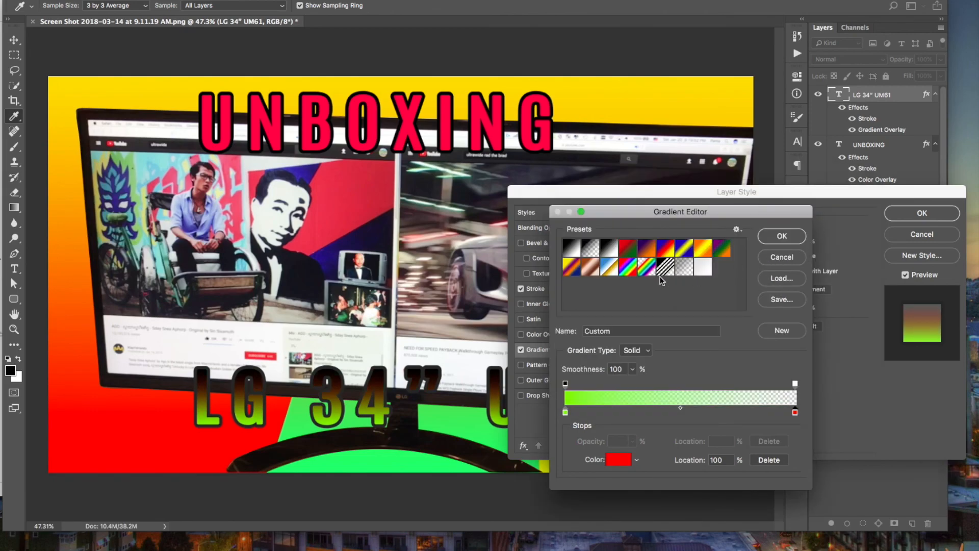
- Load the Foreground to Background gradient preset and try a light green for its ending colour stop
{"action": "left_click", "coordinate": [572, 249]}
{"action": "double_click", "coordinate": [795, 412]}
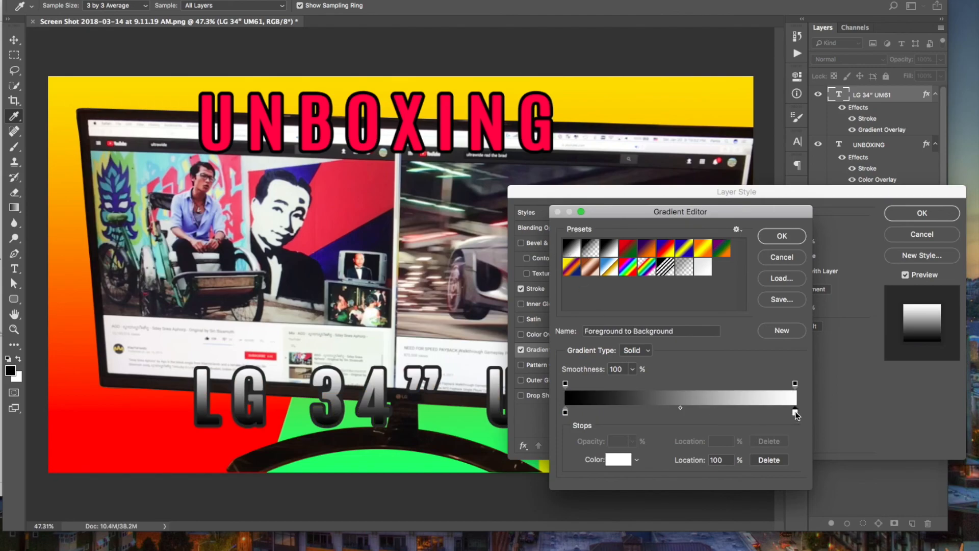
{"action": "left_click", "coordinate": [640, 206]}
{"action": "mouse_move", "coordinate": [640, 206]}
{"action": "left_mouse_down"}
{"action": "mouse_move", "coordinate": [695, 192]}
{"action": "mouse_move", "coordinate": [670, 209]}
{"action": "mouse_move", "coordinate": [651, 194]}
{"action": "left_mouse_up"}
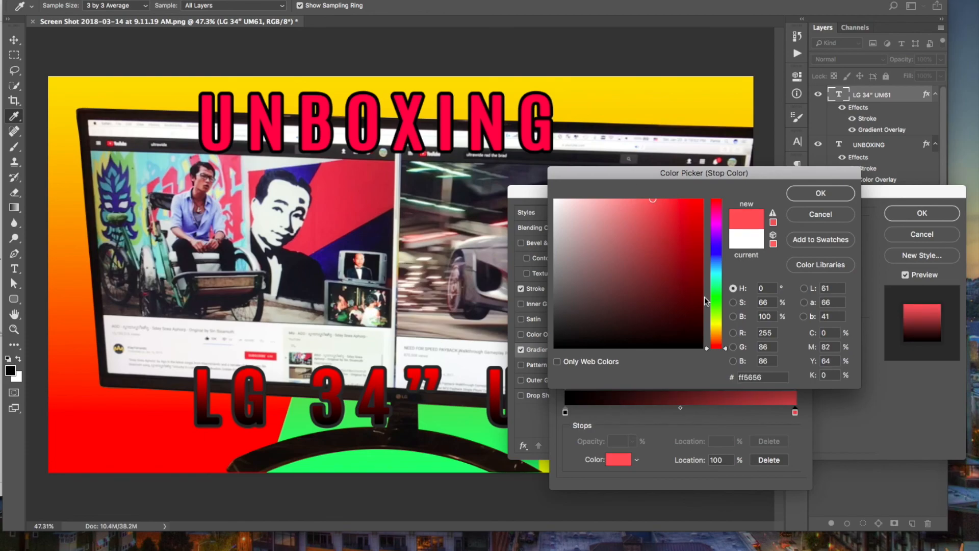
{"action": "left_click", "coordinate": [718, 316]}
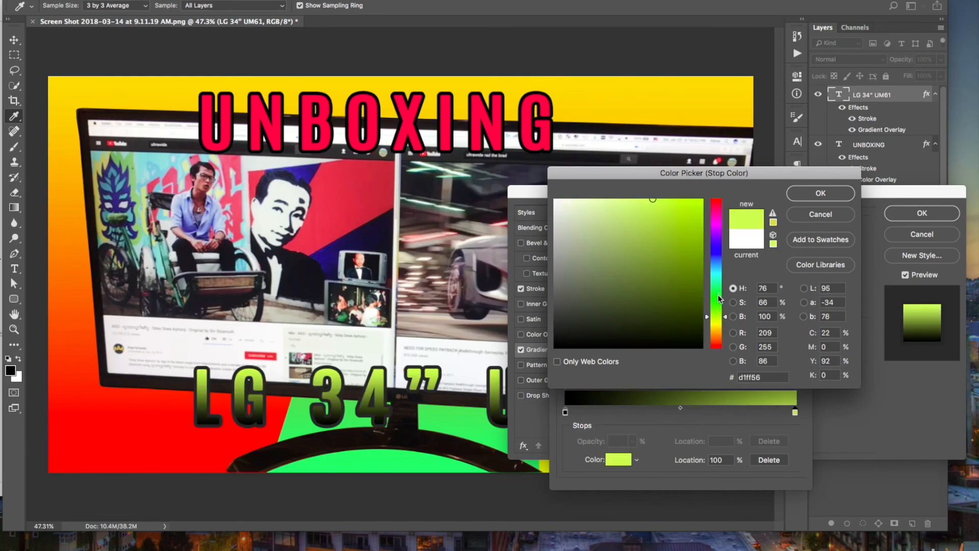
{"action": "left_click", "coordinate": [718, 303]}
{"action": "left_click", "coordinate": [837, 196]}
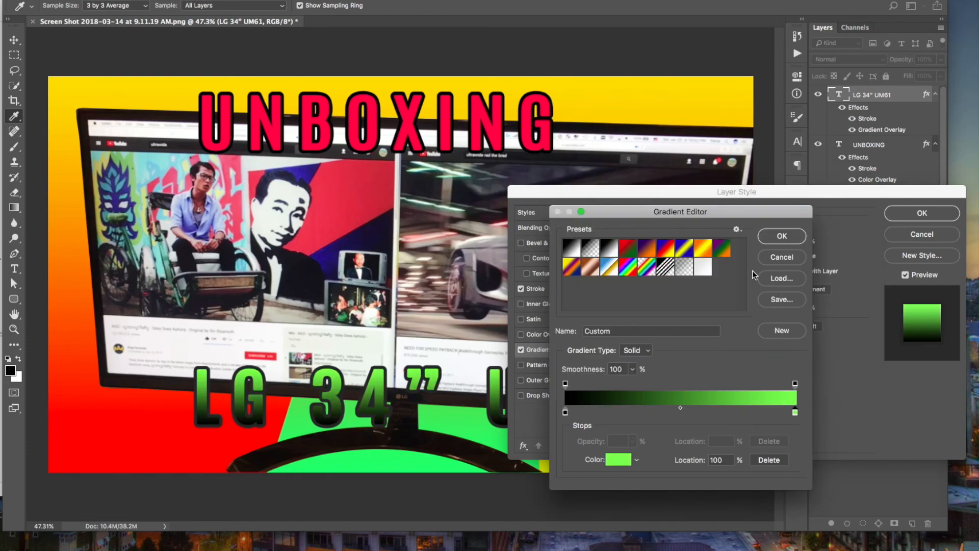
- Try a golden yellow for the gradient's starting colour stop and discard the gradient edits
{"action": "double_click", "coordinate": [565, 411]}
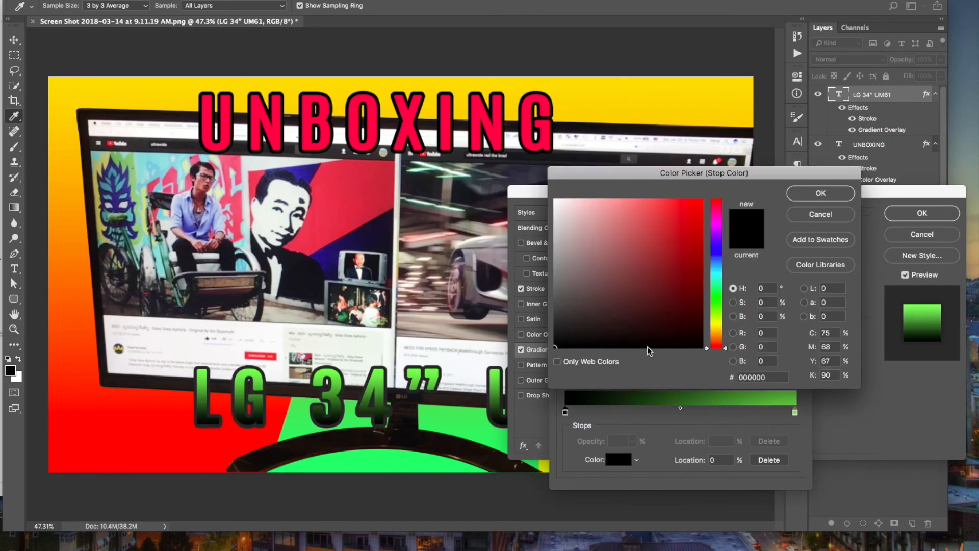
{"action": "left_click", "coordinate": [717, 316]}
{"action": "left_click", "coordinate": [719, 304]}
{"action": "mouse_move", "coordinate": [677, 272]}
{"action": "left_mouse_down"}
{"action": "mouse_move", "coordinate": [657, 303]}
{"action": "mouse_move", "coordinate": [653, 261]}
{"action": "mouse_move", "coordinate": [671, 241]}
{"action": "left_mouse_up"}
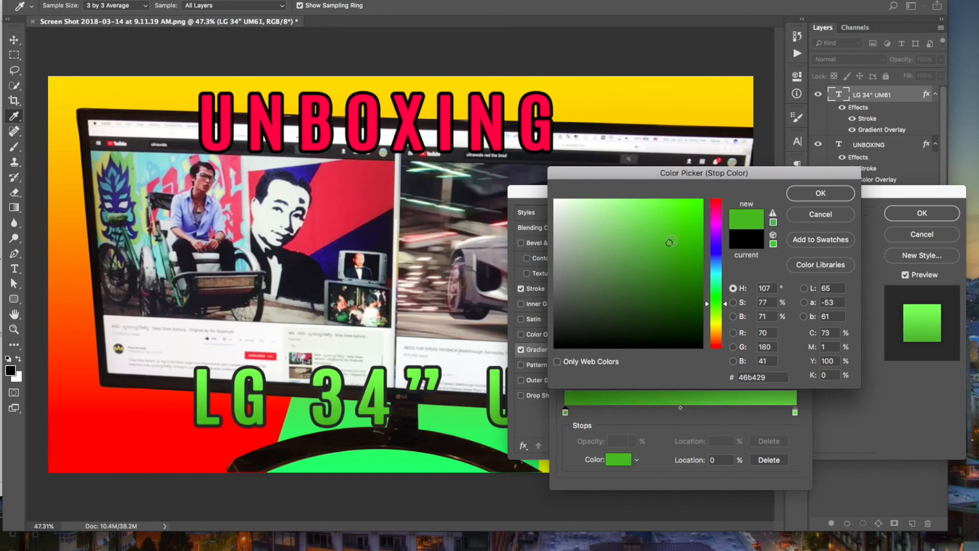
{"action": "left_click", "coordinate": [676, 264]}
{"action": "left_click", "coordinate": [716, 336]}
{"action": "left_click", "coordinate": [715, 344]}
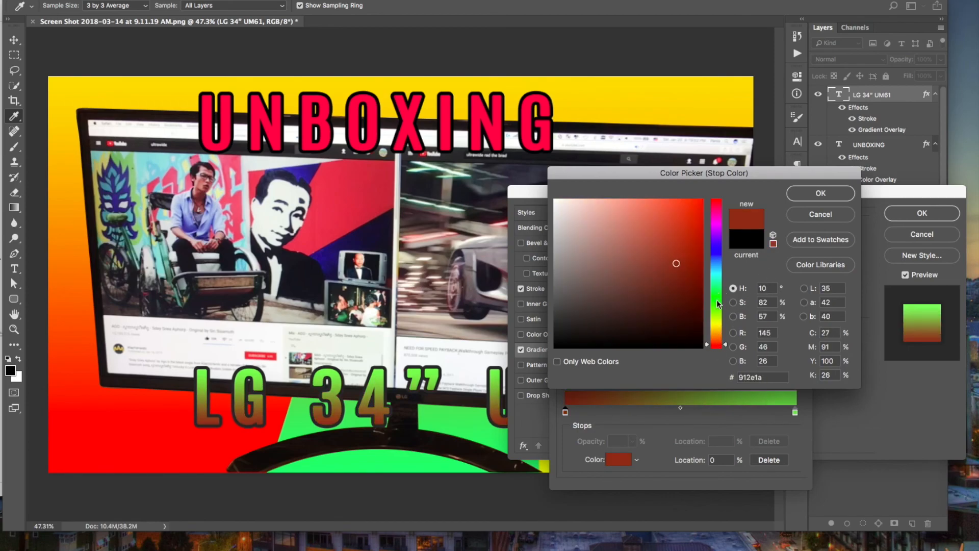
{"action": "left_click", "coordinate": [715, 327]}
{"action": "left_click", "coordinate": [679, 220]}
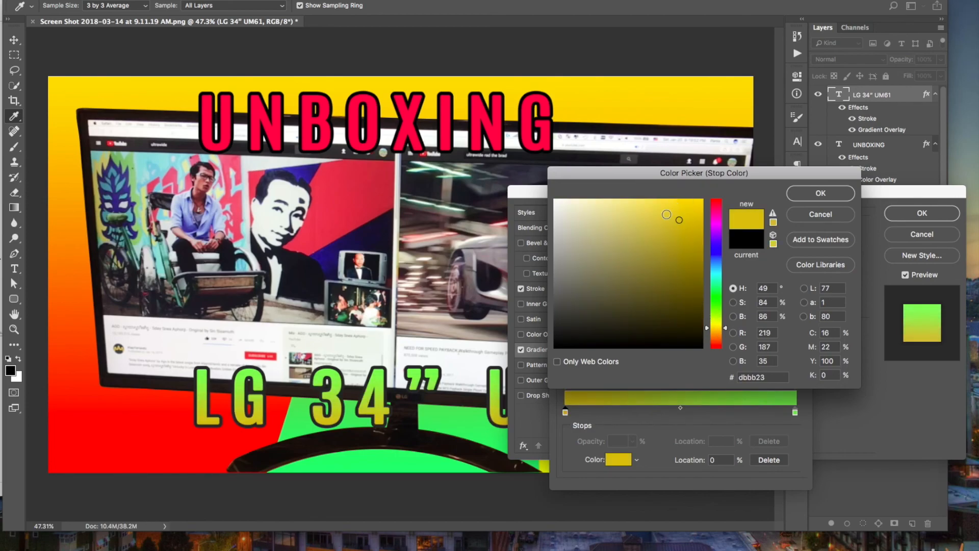
{"action": "left_click", "coordinate": [669, 211]}
{"action": "left_click", "coordinate": [676, 208]}
{"action": "left_click", "coordinate": [803, 197]}
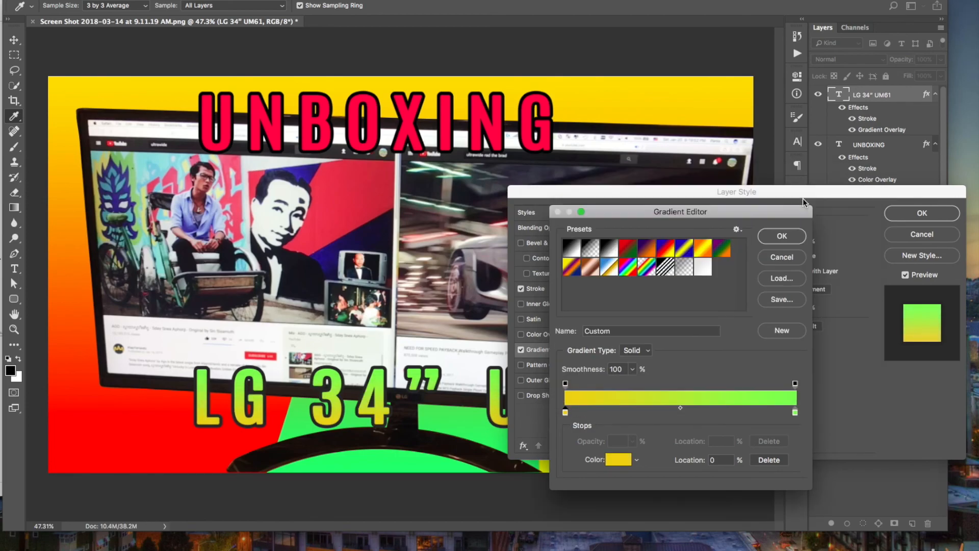
{"action": "double_click", "coordinate": [795, 412]}
{"action": "left_click", "coordinate": [830, 218]}
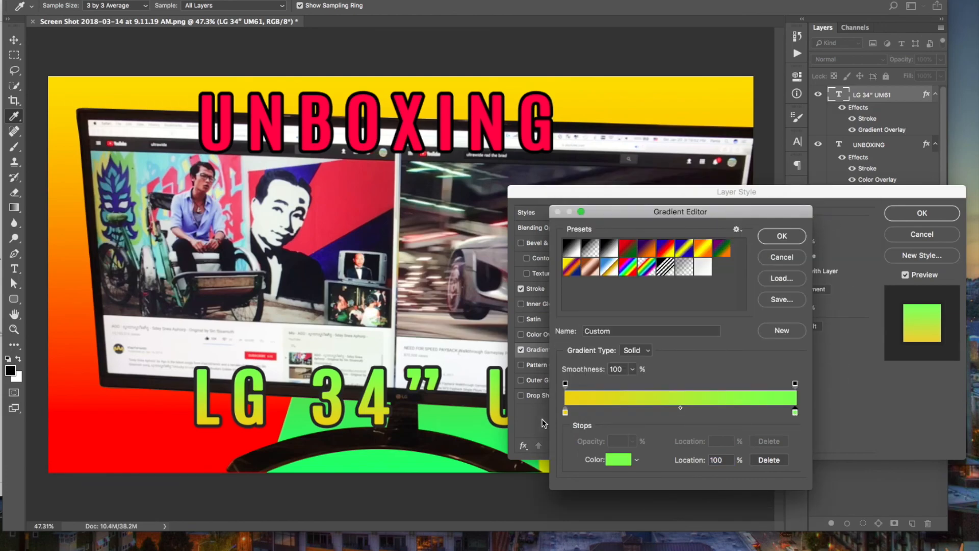
{"action": "left_click", "coordinate": [782, 257]}
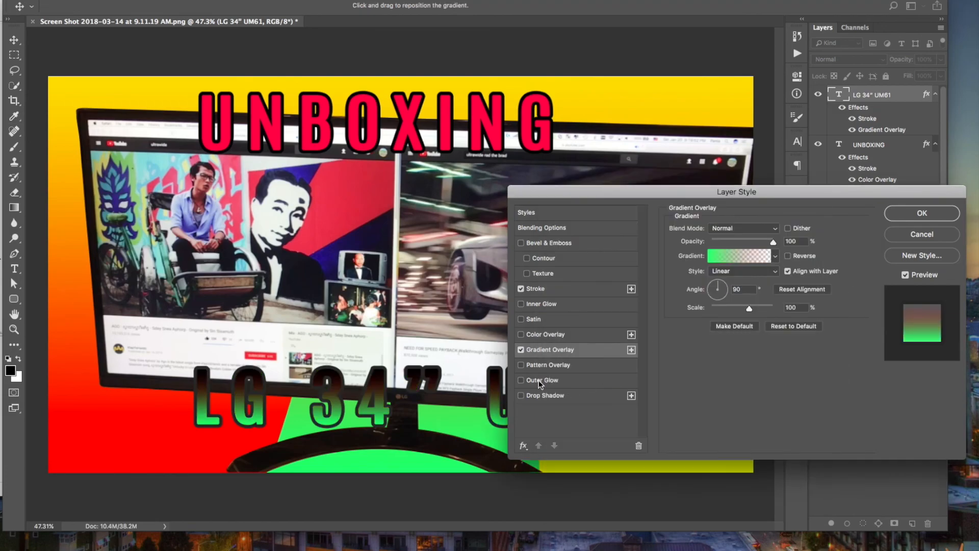
- Replace the LG 34” UM61 text's Gradient Overlay with a bright yellow fffc0d Color Overlay and apply the layer style
{"action": "left_click", "coordinate": [521, 350]}
{"action": "left_click", "coordinate": [521, 335]}
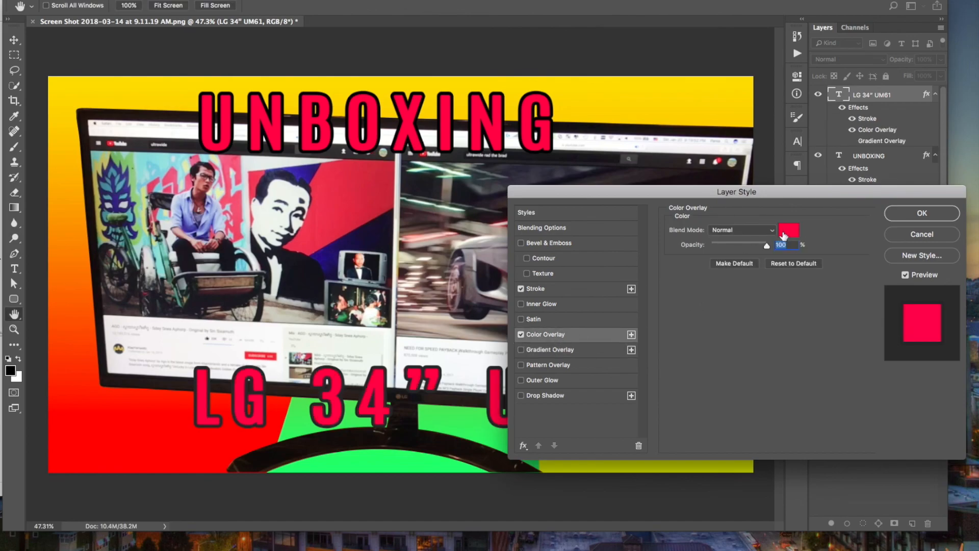
{"action": "left_click", "coordinate": [784, 235]}
{"action": "left_click_drag", "start_coordinate": [716, 292], "coordinate": [718, 330]}
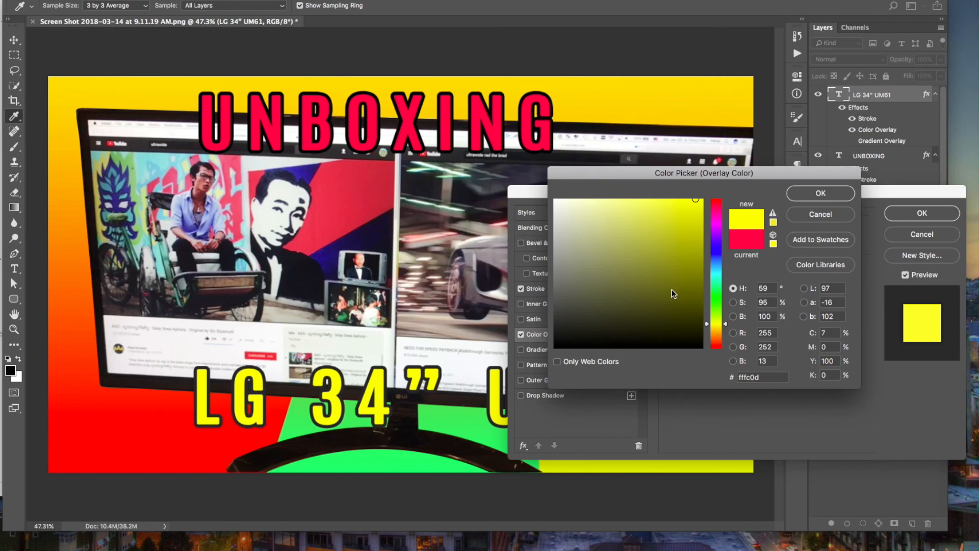
{"action": "left_click", "coordinate": [825, 194]}
{"action": "left_click", "coordinate": [916, 217]}
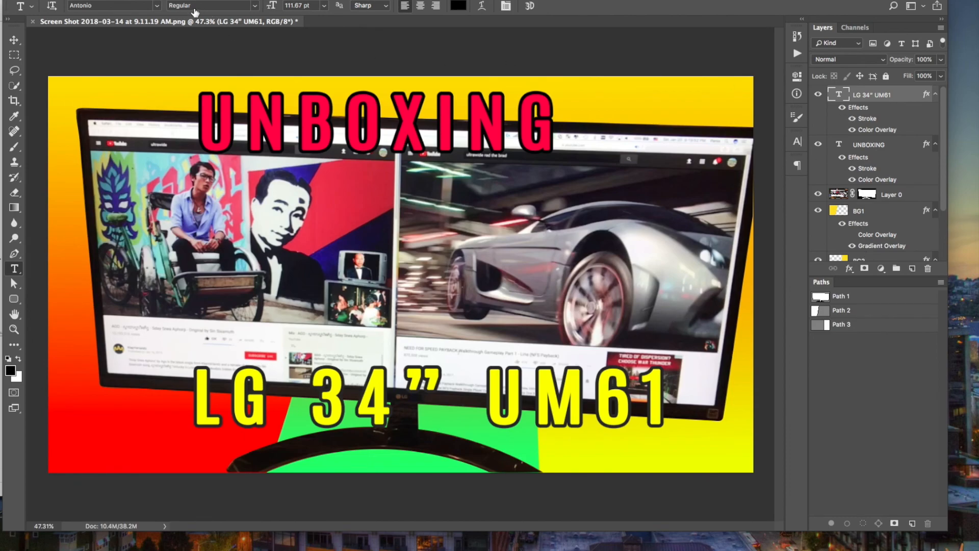
- Change the LG 34” UM61 text's font to Baloo and move the text lower, centred just below the monitor screen
{"action": "left_click", "coordinate": [157, 5]}
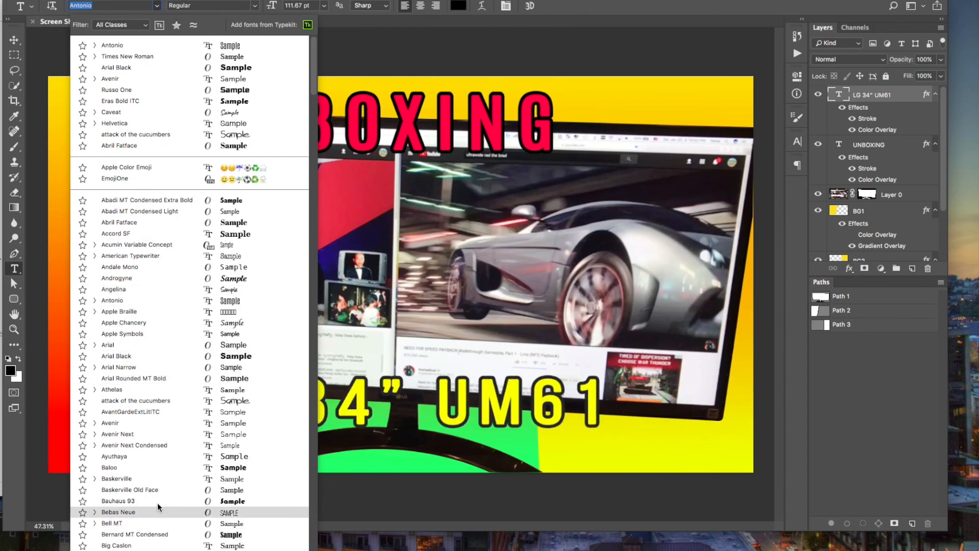
{"action": "left_click", "coordinate": [164, 466]}
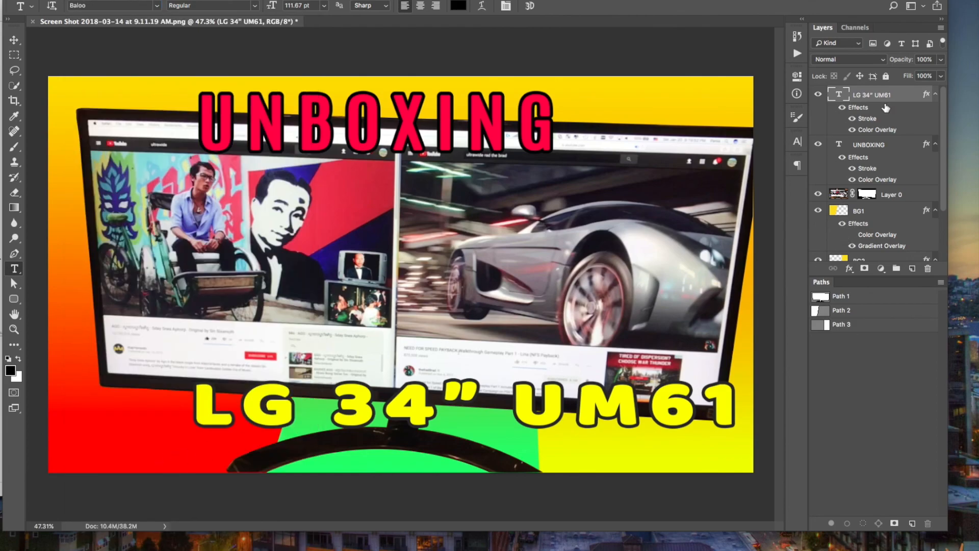
{"action": "key", "text": "super+t"}
{"action": "left_click_drag", "start_coordinate": [655, 400], "coordinate": [587, 422]}
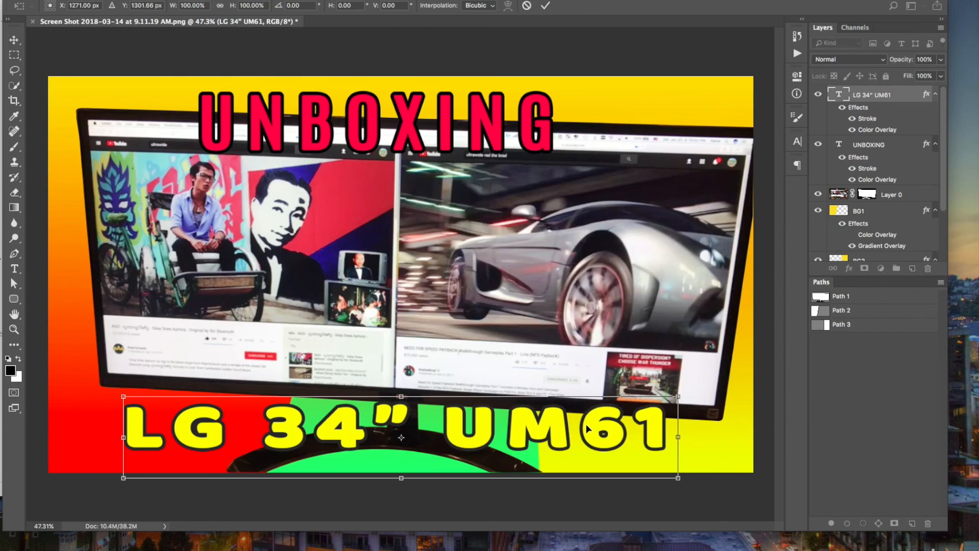
{"action": "key", "text": "Return"}
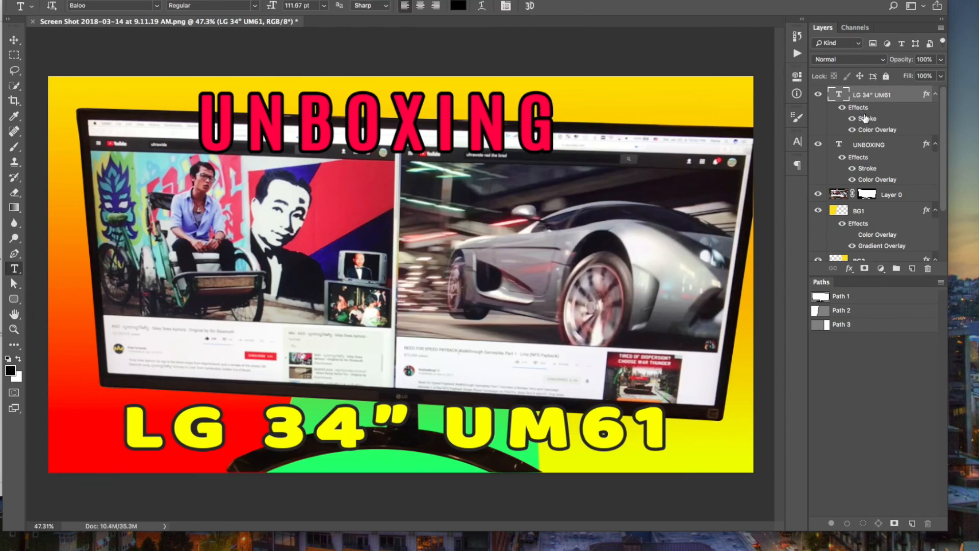
- Recolour the UNBOXING text's Color Overlay to pale yellow f6f1a3 and apply the layer style
{"action": "key", "text": "z"}
{"action": "mouse_move", "coordinate": [539, 156]}
{"action": "left_mouse_down"}
{"action": "mouse_move", "coordinate": [491, 159]}
{"action": "mouse_move", "coordinate": [525, 153]}
{"action": "left_mouse_up"}
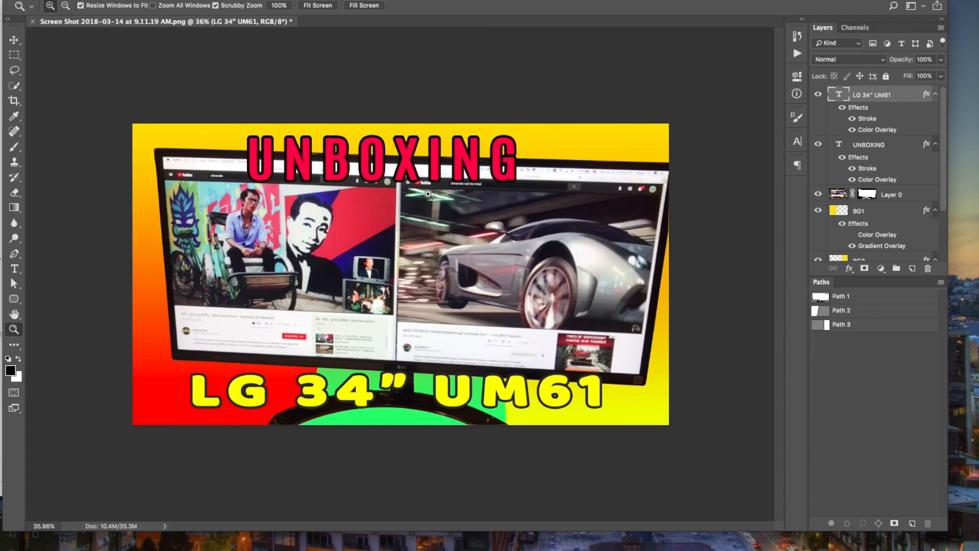
{"action": "key", "text": "t"}
{"action": "left_click", "coordinate": [861, 144]}
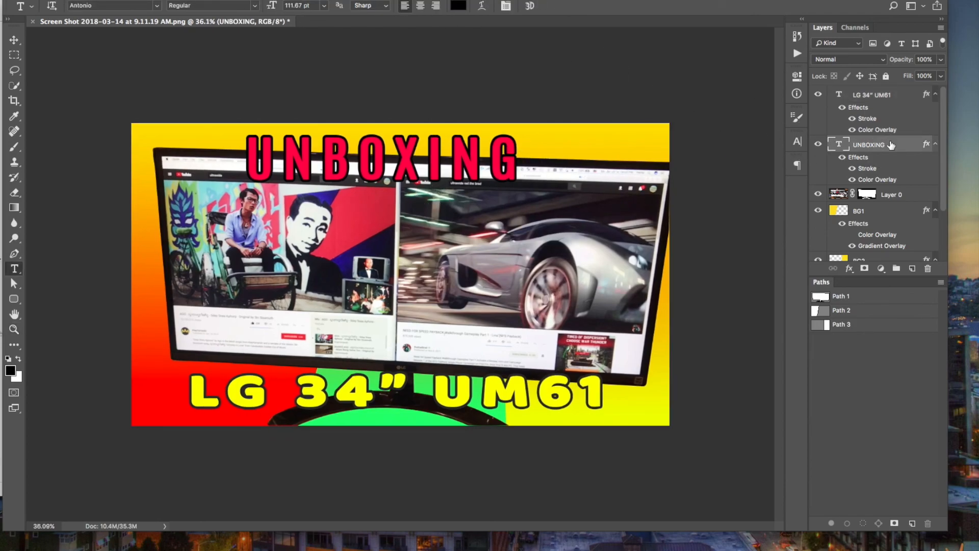
{"action": "right_click", "coordinate": [891, 145]}
{"action": "left_click", "coordinate": [758, 56]}
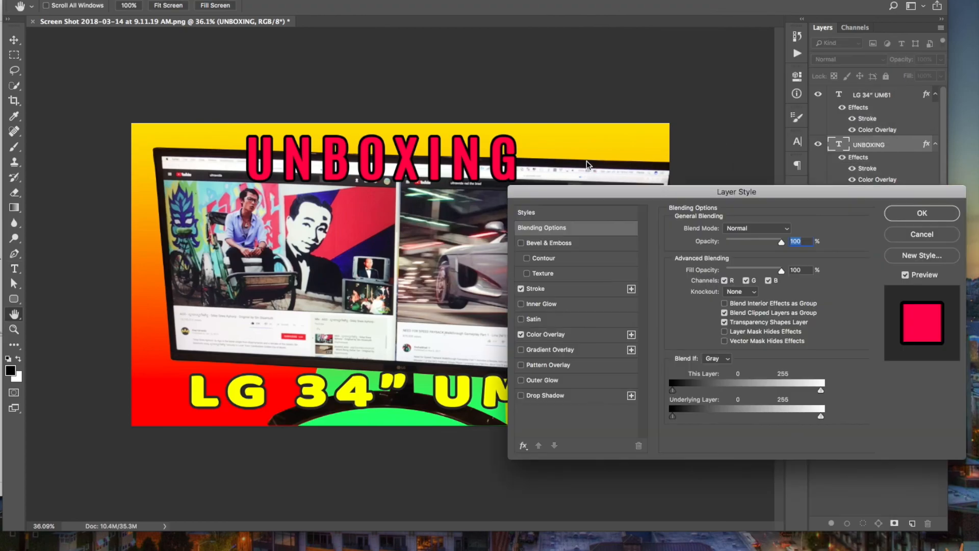
{"action": "left_click", "coordinate": [554, 334]}
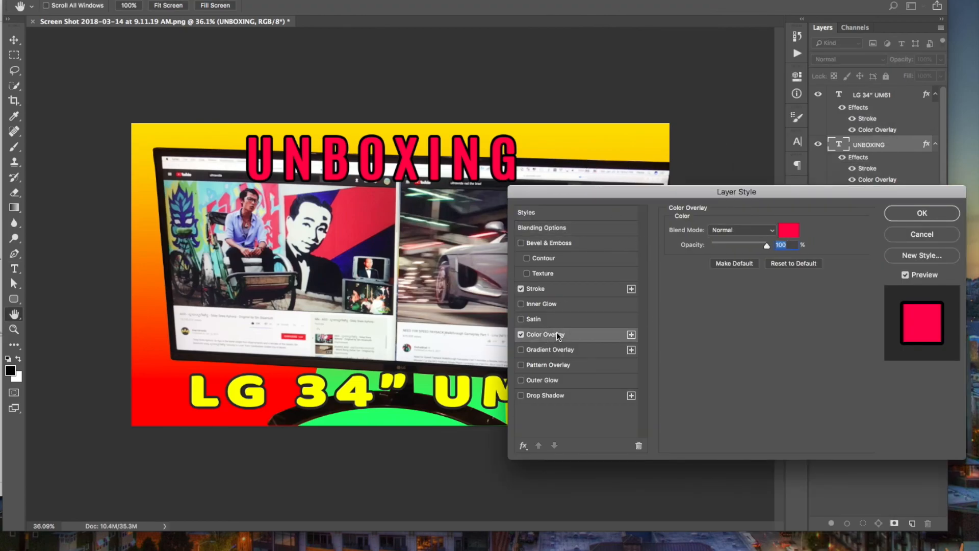
{"action": "left_click", "coordinate": [792, 230]}
{"action": "left_click_drag", "start_coordinate": [706, 307], "coordinate": [720, 276]}
{"action": "left_click_drag", "start_coordinate": [615, 223], "coordinate": [604, 204]}
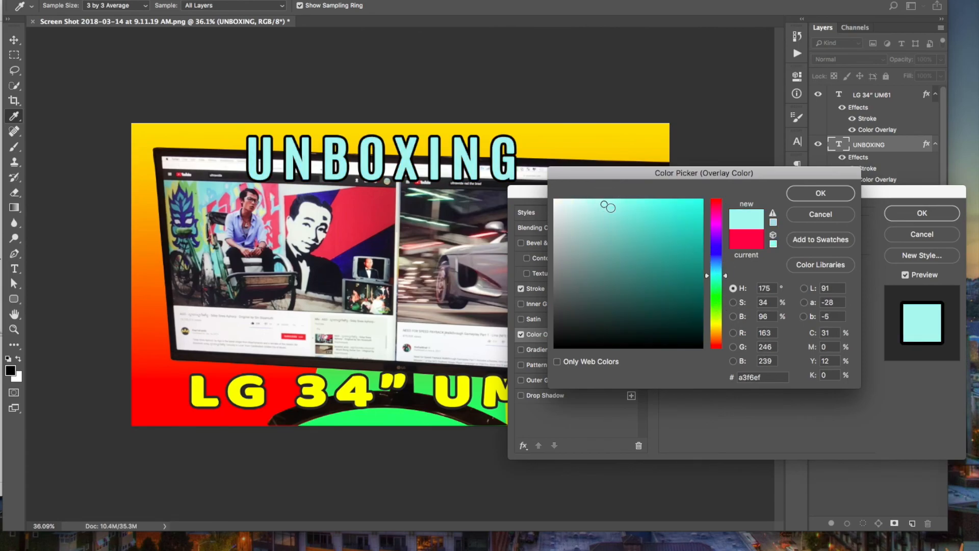
{"action": "left_click", "coordinate": [717, 250]}
{"action": "left_click_drag", "start_coordinate": [719, 258], "coordinate": [721, 215]}
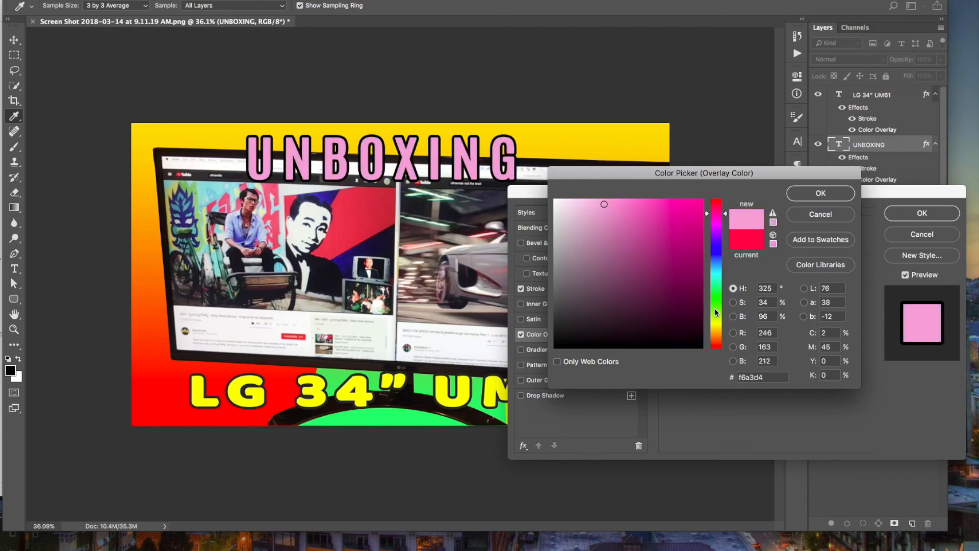
{"action": "left_click", "coordinate": [717, 329]}
{"action": "left_click", "coordinate": [714, 340]}
{"action": "left_click", "coordinate": [716, 328]}
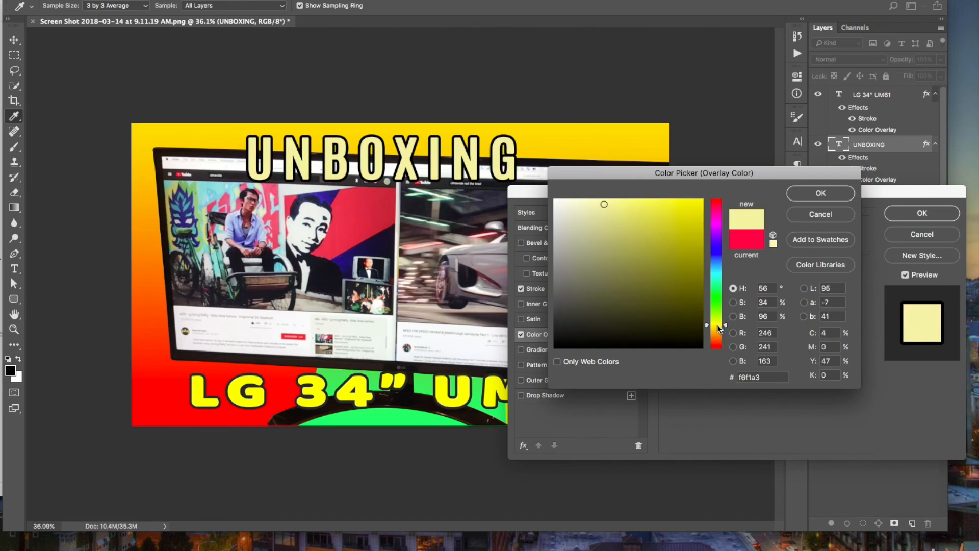
{"action": "left_click", "coordinate": [836, 195]}
{"action": "left_click", "coordinate": [932, 215]}
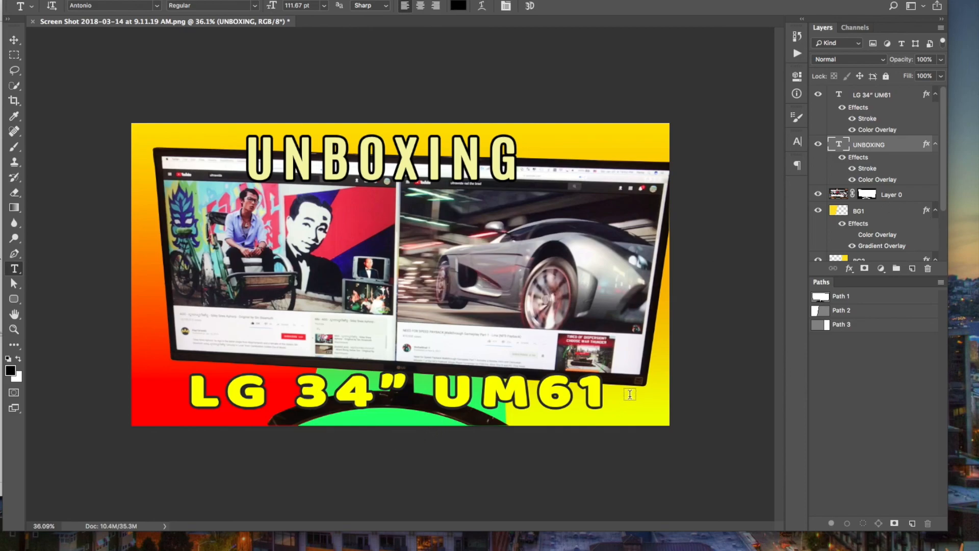
- Leave the LG 34” UM61 text unedited and create a new blank 1280 × 720 px document
{"action": "left_click", "coordinate": [401, 386]}
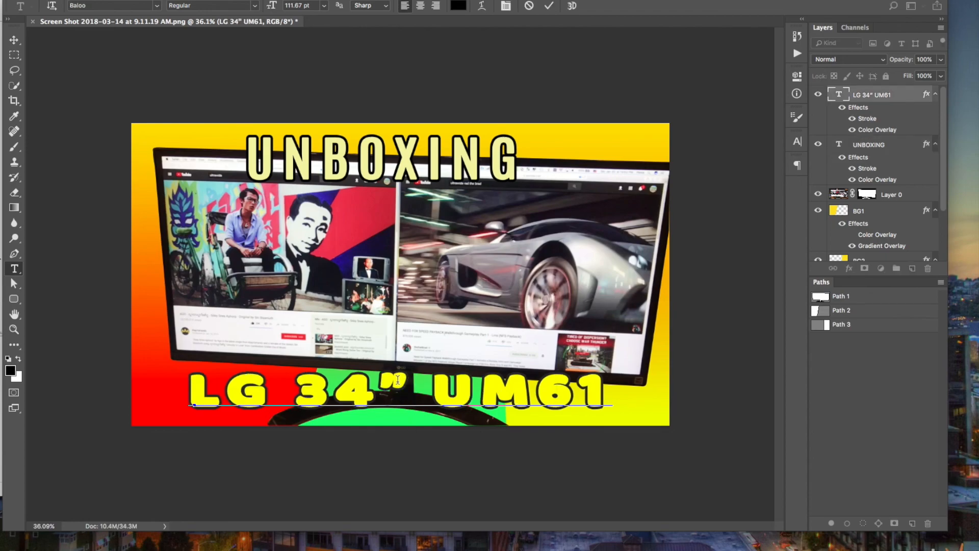
{"action": "left_click", "coordinate": [855, 167]}
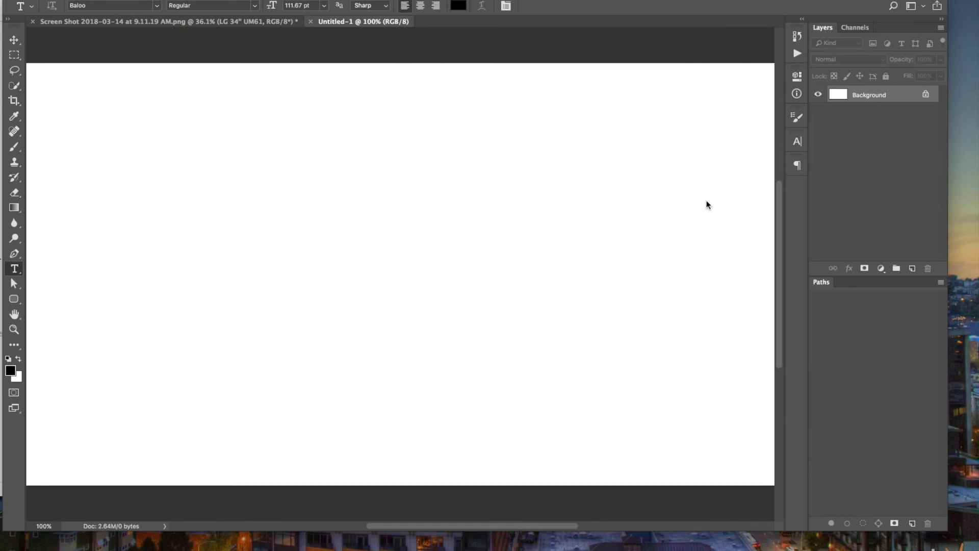
{"action": "key", "text": "z"}
{"action": "left_click_drag", "start_coordinate": [570, 199], "coordinate": [557, 197]}
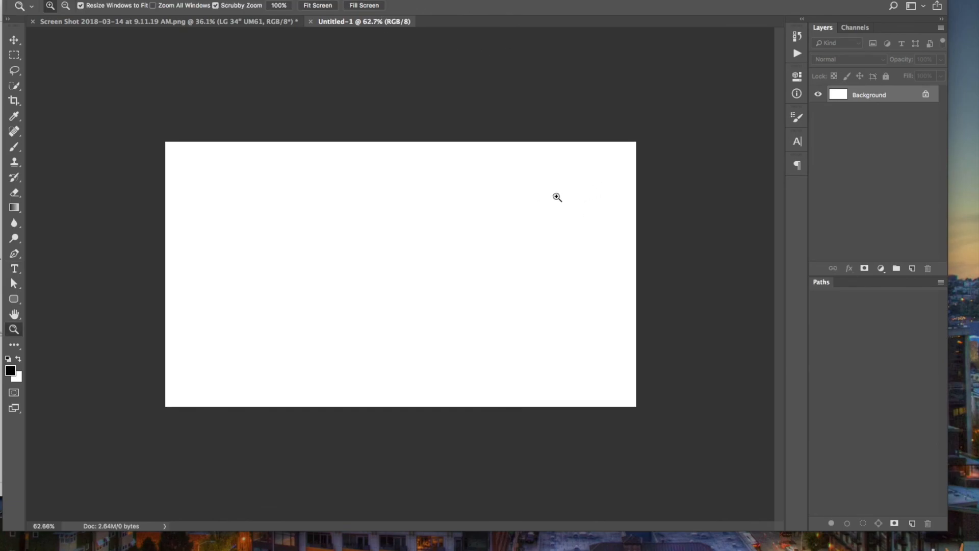
- Check the new document's pixel dimensions and resolution in Image Size, leaving them as they are
{"action": "key", "text": "t"}
{"action": "left_click", "coordinate": [153, 1]}
{"action": "left_click", "coordinate": [172, 57]}
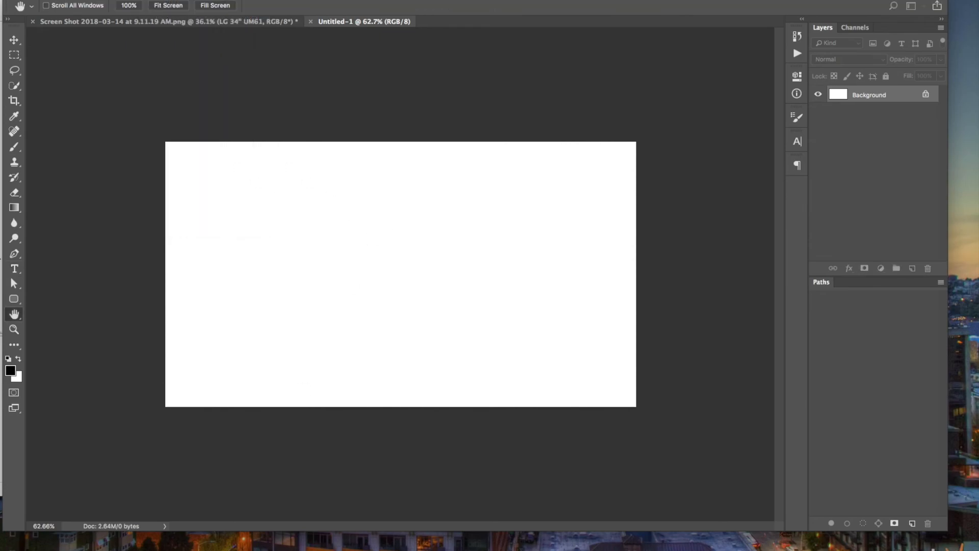
{"action": "left_click_drag", "start_coordinate": [546, 352], "coordinate": [627, 286]}
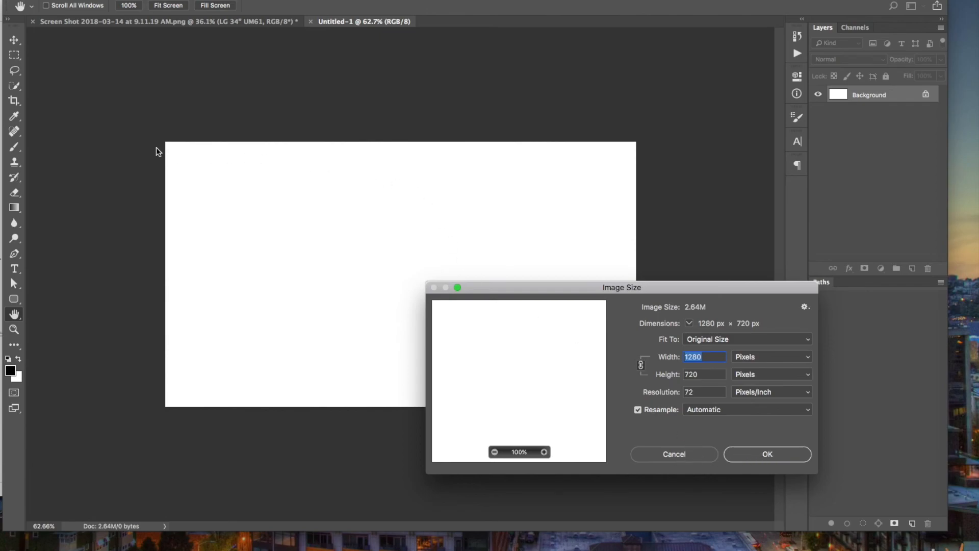
{"action": "left_click", "coordinate": [671, 454]}
{"action": "key", "text": "t"}
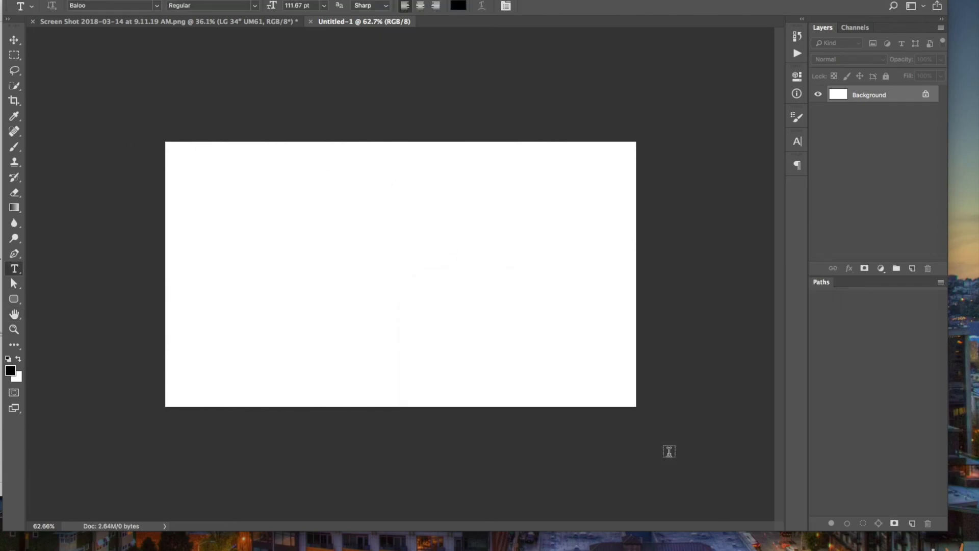
- Return to the thumbnail document and select all of its layers, from the titles down to BG3
{"action": "left_click", "coordinate": [137, 23]}
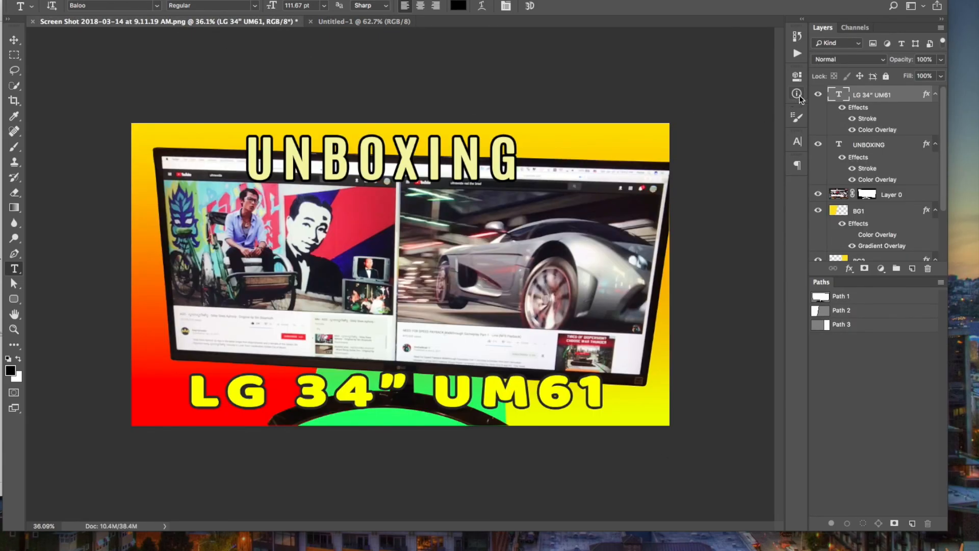
{"action": "scroll", "coordinate": [877, 128], "scroll_direction": "down", "scroll_amount": 3}
{"action": "scroll", "coordinate": [877, 130], "scroll_direction": "up", "scroll_amount": 3}
{"action": "scroll", "coordinate": [883, 99], "scroll_direction": "down", "scroll_amount": 3}
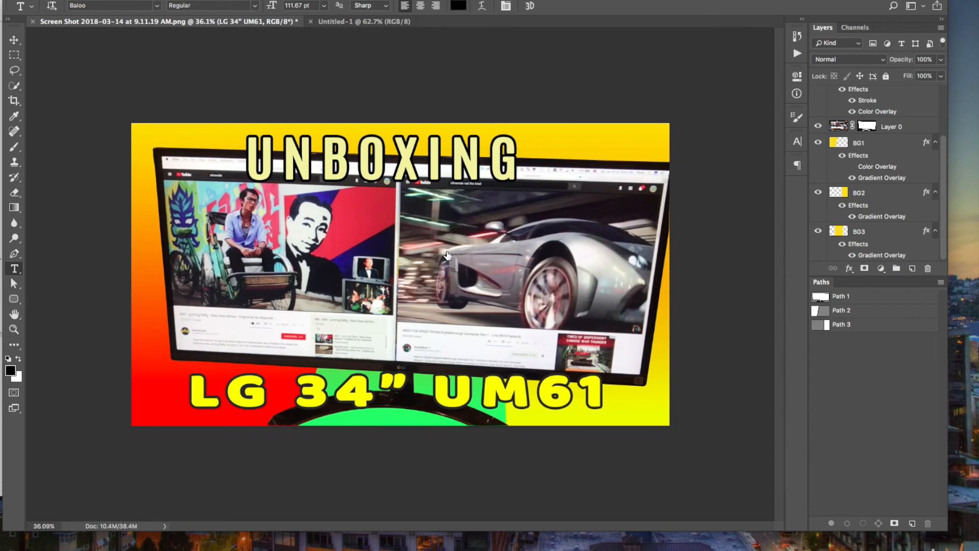
{"action": "key", "text": "ctrl+alt+a"}
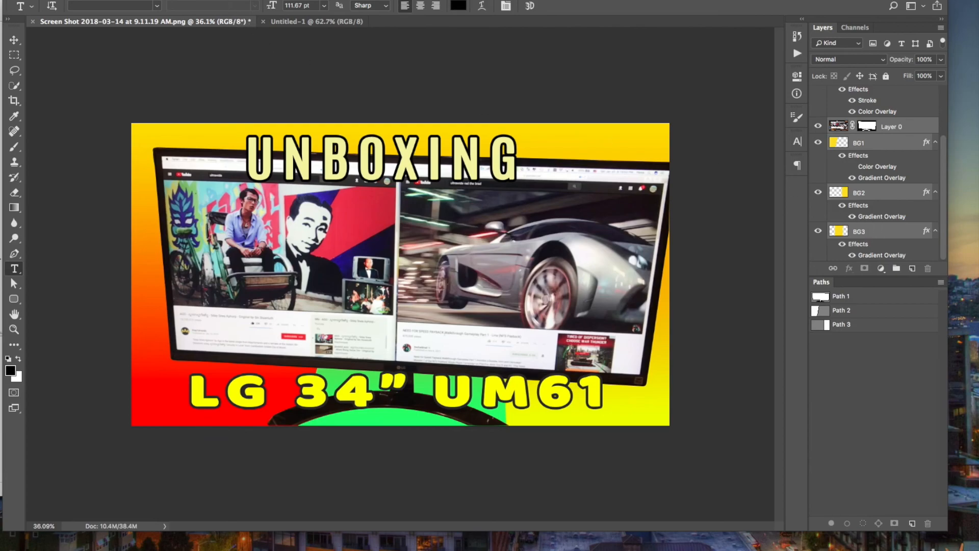
- Resize the thumbnail image to a width of 1280 pixels with proportions linked and resampling set to Automatic
{"action": "left_click", "coordinate": [148, 1]}
{"action": "left_click", "coordinate": [178, 59]}
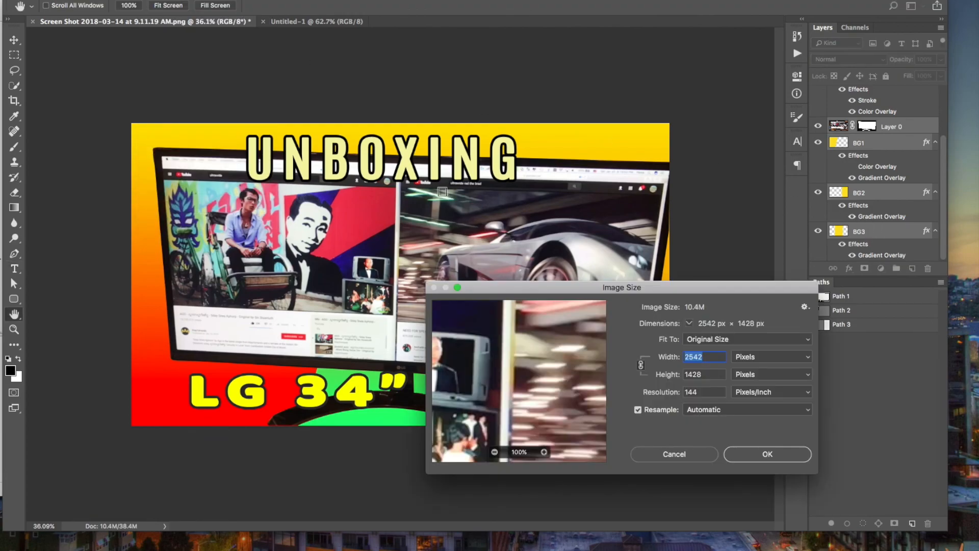
{"action": "type", "text": "1280"}
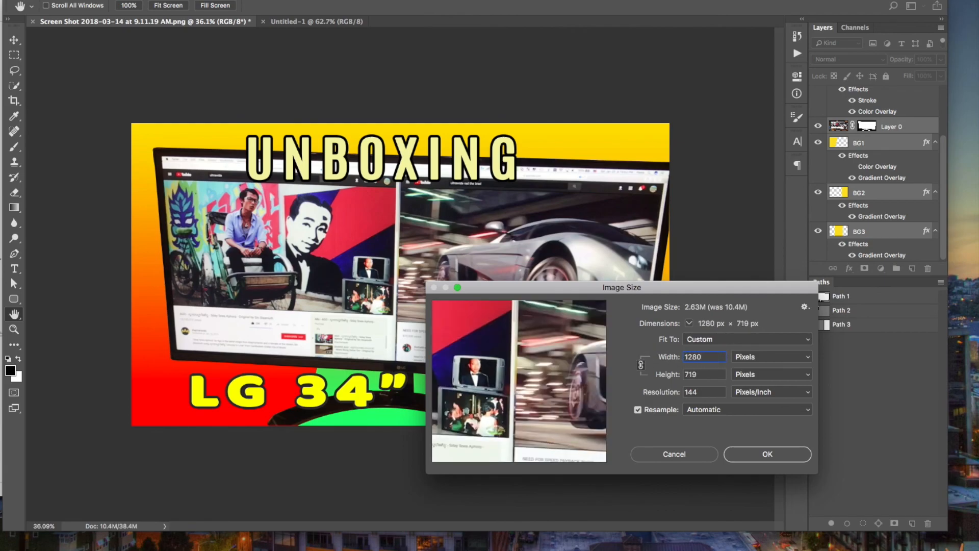
{"action": "double_click", "coordinate": [708, 373]}
{"action": "left_click", "coordinate": [765, 454]}
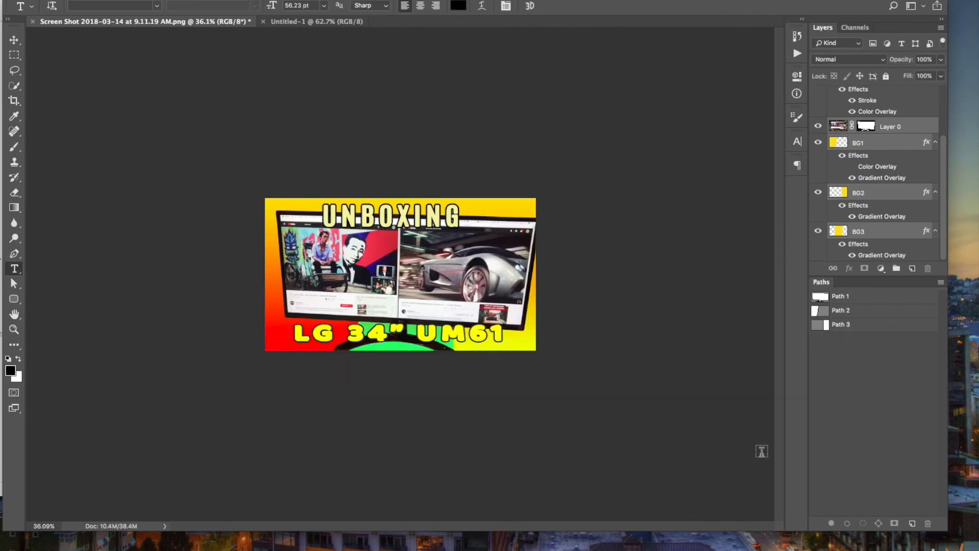
- Export the resized thumbnail as a JPEG at 100 percent scale using Save for Web (Legacy)
{"action": "key", "text": "z"}
{"action": "left_click_drag", "start_coordinate": [389, 271], "coordinate": [412, 263]}
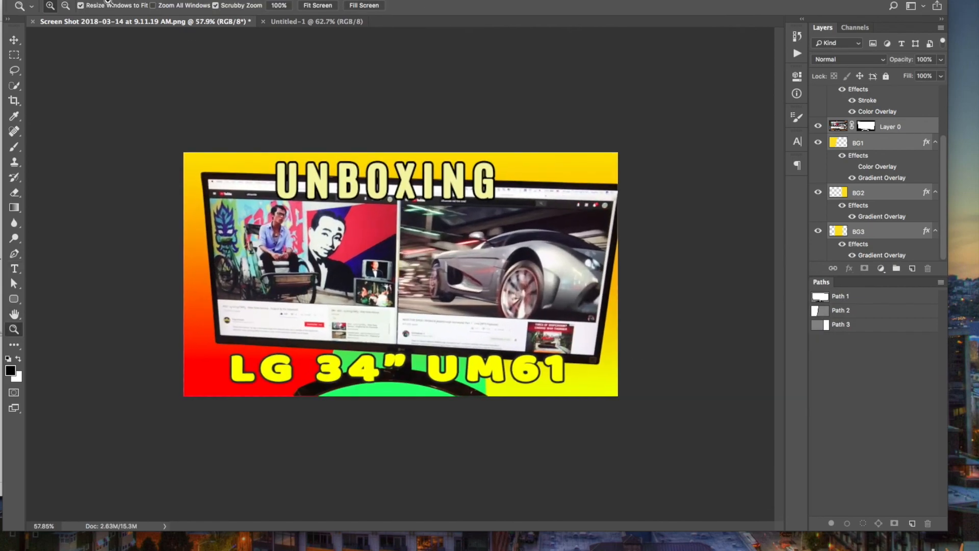
{"action": "key", "text": "t"}
{"action": "left_click", "coordinate": [108, 2]}
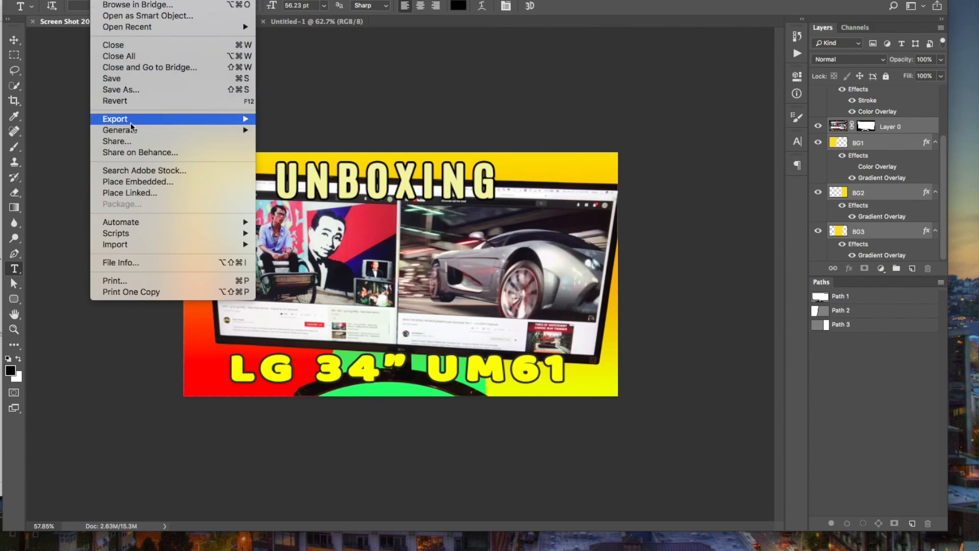
{"action": "mouse_move", "coordinate": [131, 125]}
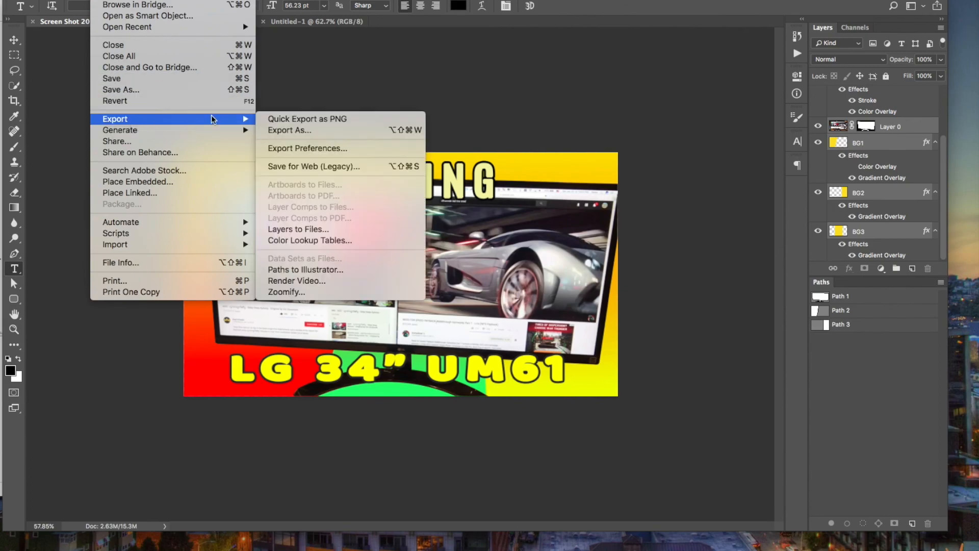
{"action": "left_click", "coordinate": [325, 167]}
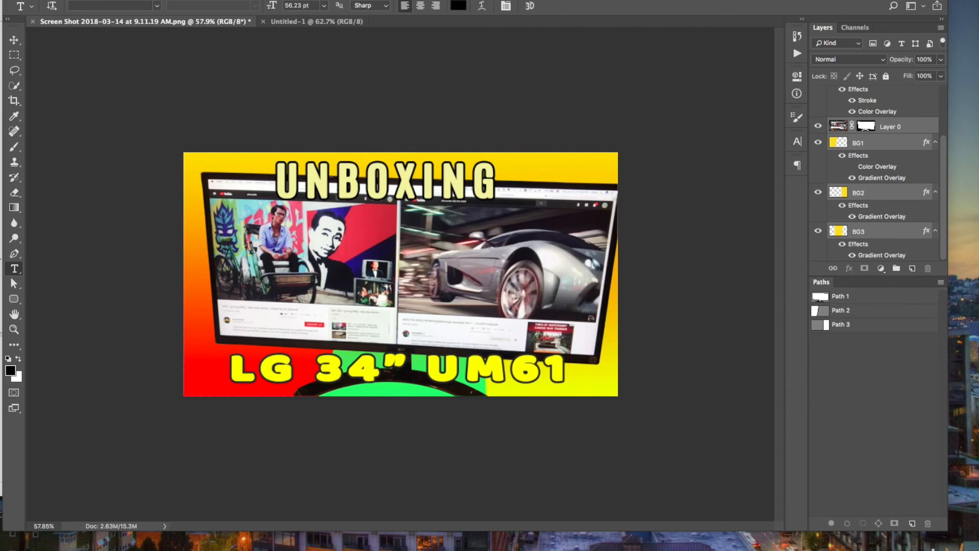
{"action": "left_click_drag", "start_coordinate": [609, 243], "coordinate": [622, 114]}
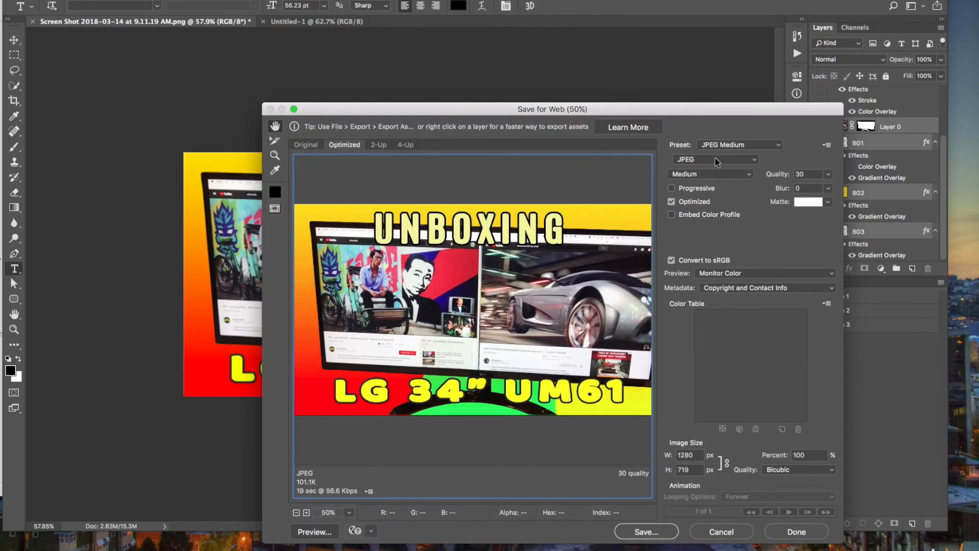
{"action": "left_click", "coordinate": [647, 532]}
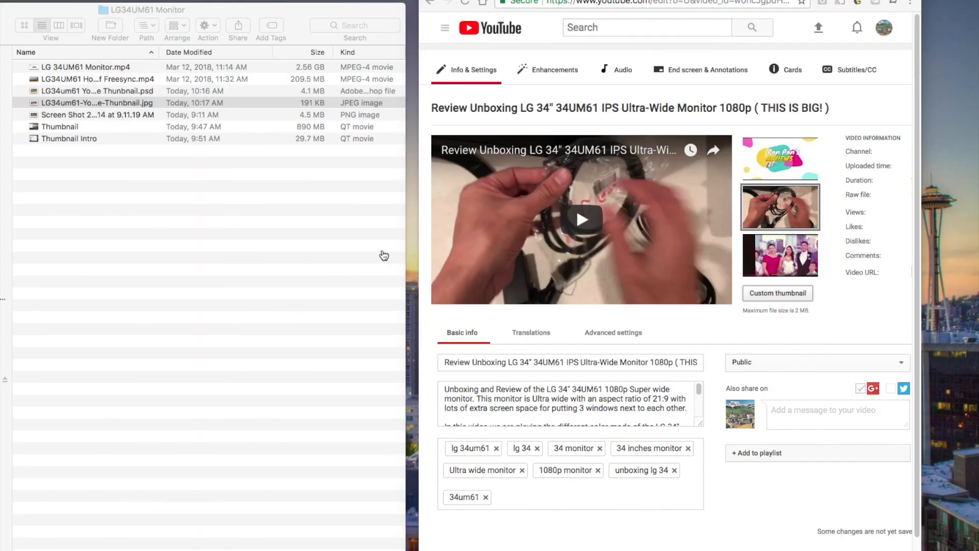
- Upload LG34um61-Youtube-Thunbnail.jpg from the LG34UM61 Monitor folder as the YouTube video's custom thumbnail and select it
{"action": "left_click", "coordinate": [116, 185]}
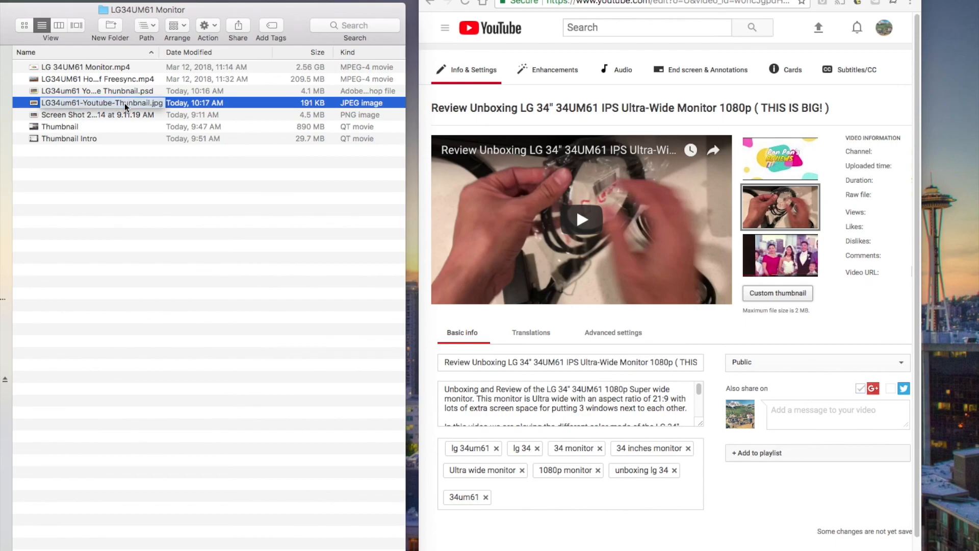
{"action": "left_click_drag", "start_coordinate": [125, 104], "coordinate": [779, 298]}
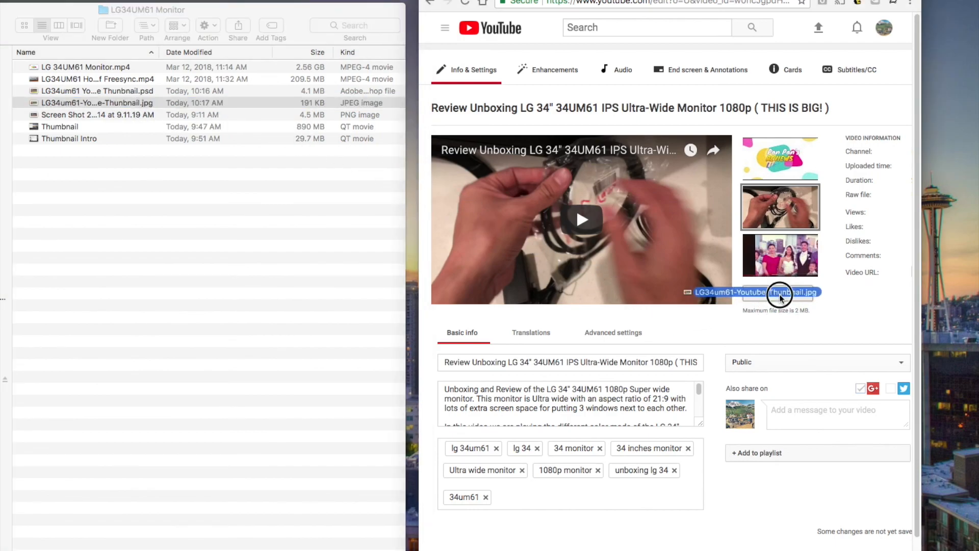
{"action": "left_click_drag", "start_coordinate": [779, 298], "coordinate": [795, 299]}
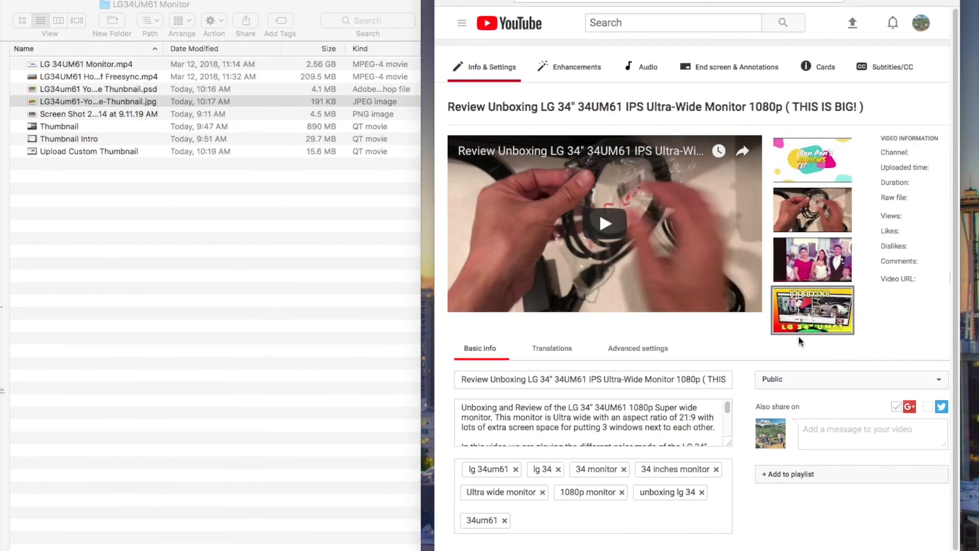
{"action": "left_click", "coordinate": [821, 313]}
{"action": "mouse_move", "coordinate": [813, 316]}
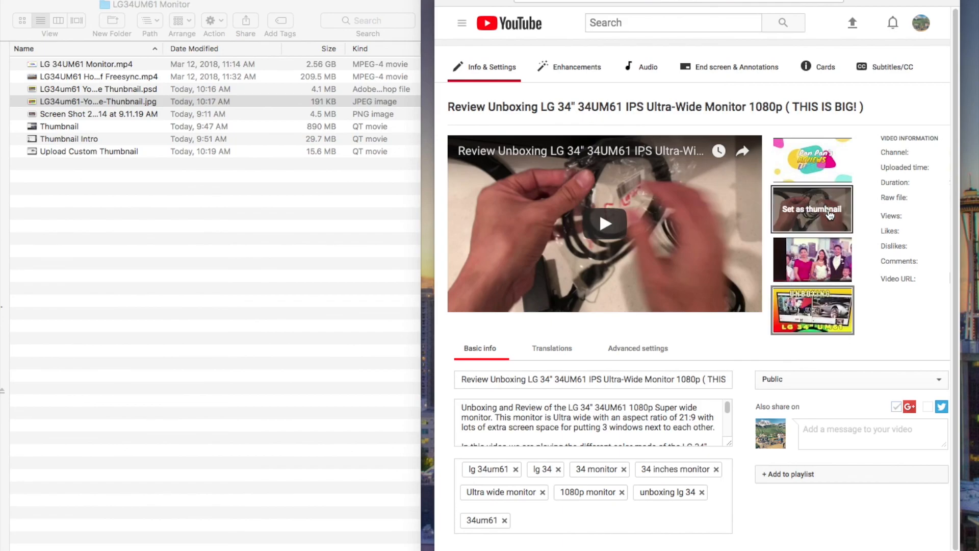